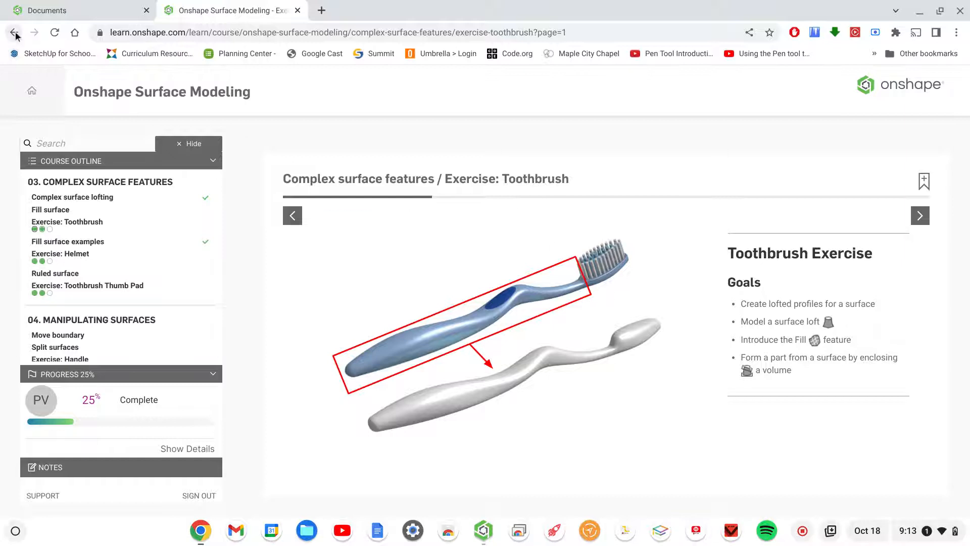
- Open the Exercise: Toothbrush document and create an editable copy named Exercise: Toothbrush - Copy
left_click(47, 11)
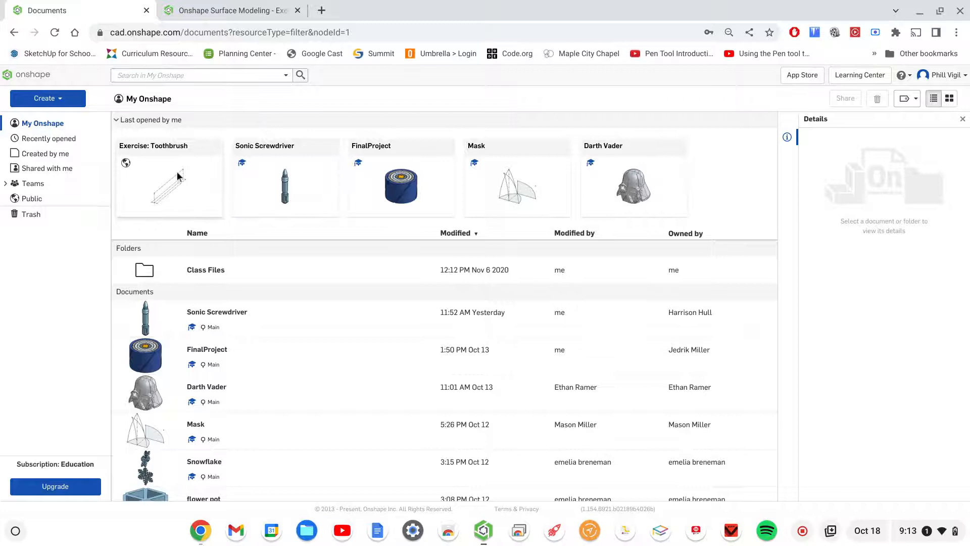
left_click(198, 176)
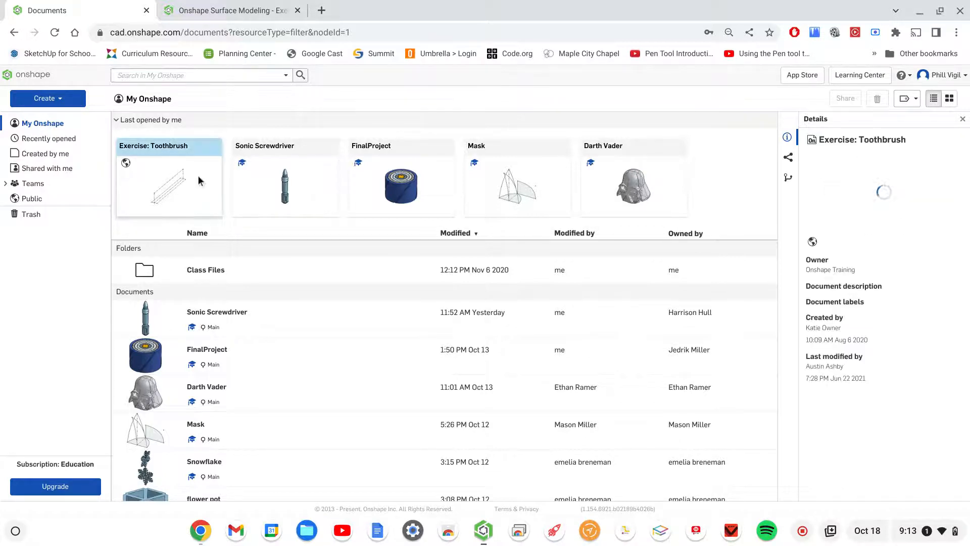
double_click(165, 185)
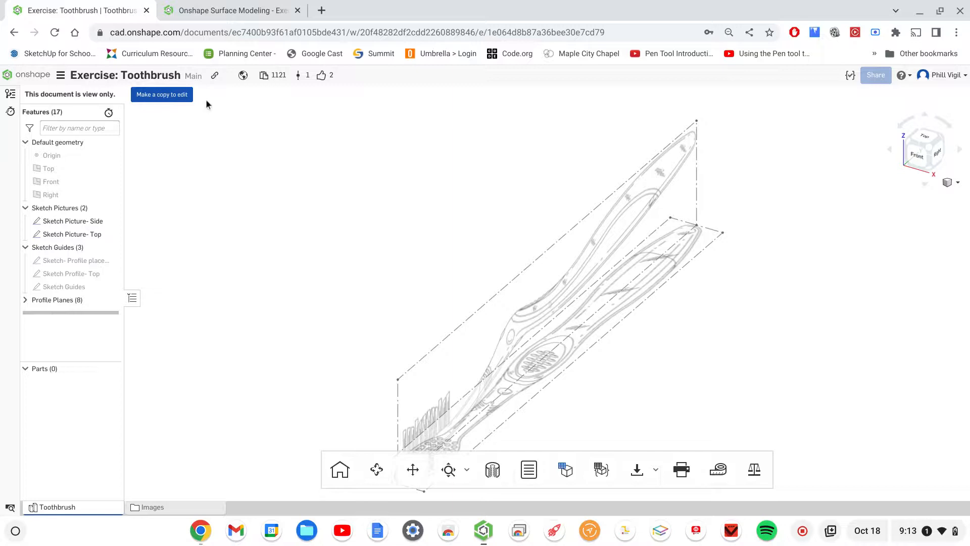
left_click(167, 96)
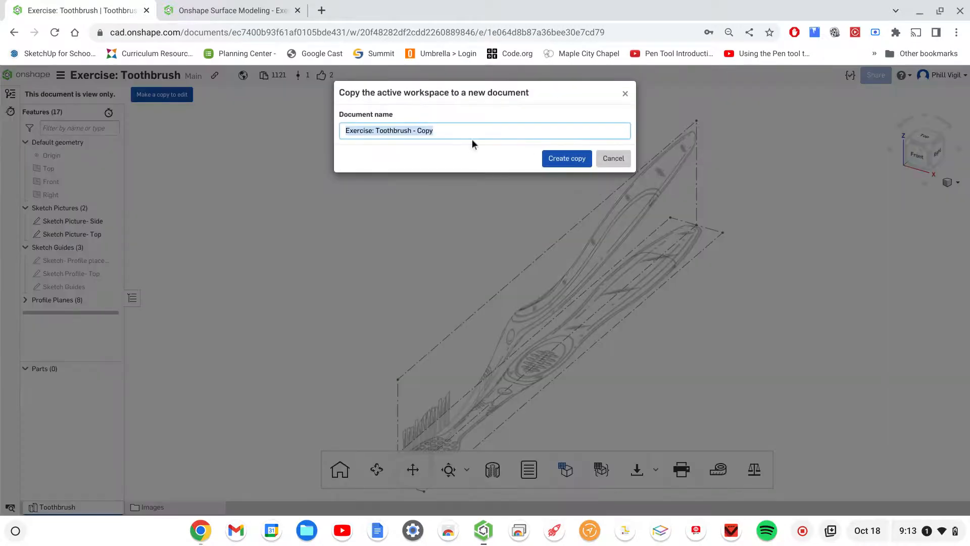
left_click(561, 159)
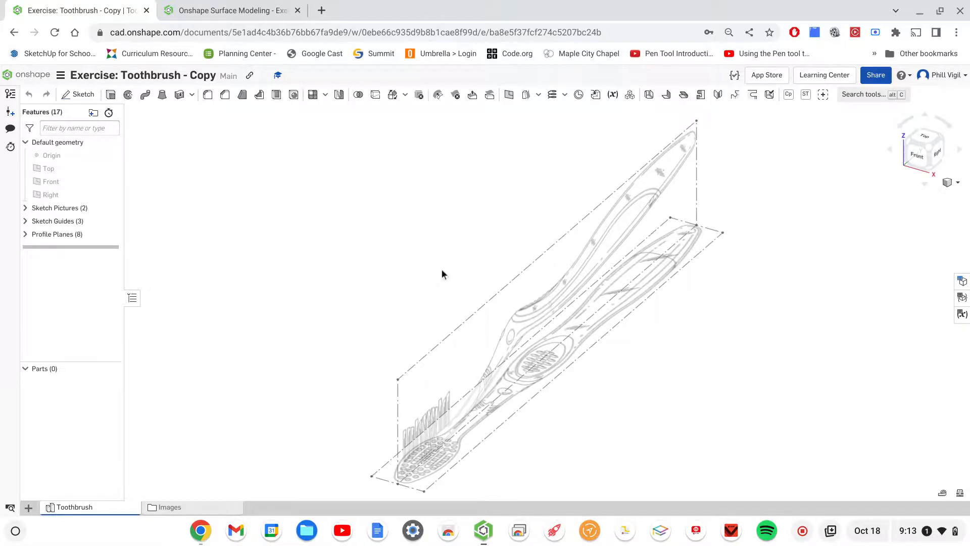
- Hide the Sketch Picture- Side and Sketch Picture- Top sketches in the Sketch Pictures folder
mouse_move(641, 391)
right_mouse_down()
mouse_move(626, 392)
mouse_move(606, 377)
mouse_move(610, 368)
mouse_move(593, 404)
mouse_move(546, 401)
mouse_move(571, 373)
mouse_move(607, 368)
mouse_move(515, 320)
mouse_move(584, 336)
mouse_move(738, 318)
mouse_move(717, 364)
mouse_move(626, 385)
mouse_move(673, 320)
mouse_move(665, 279)
mouse_move(540, 279)
right_mouse_up()
scroll(775, 362, "up", 3)
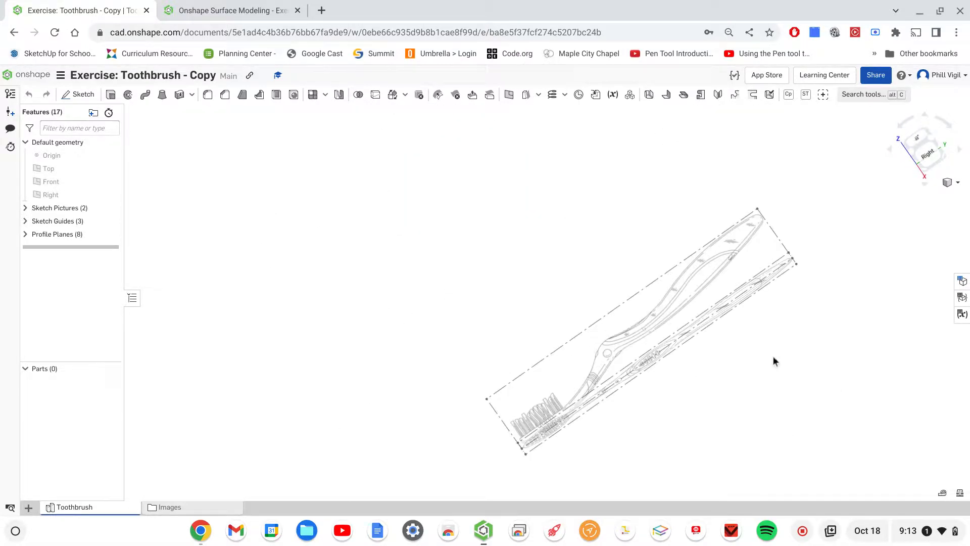
middle_click_drag(724, 357, 522, 293)
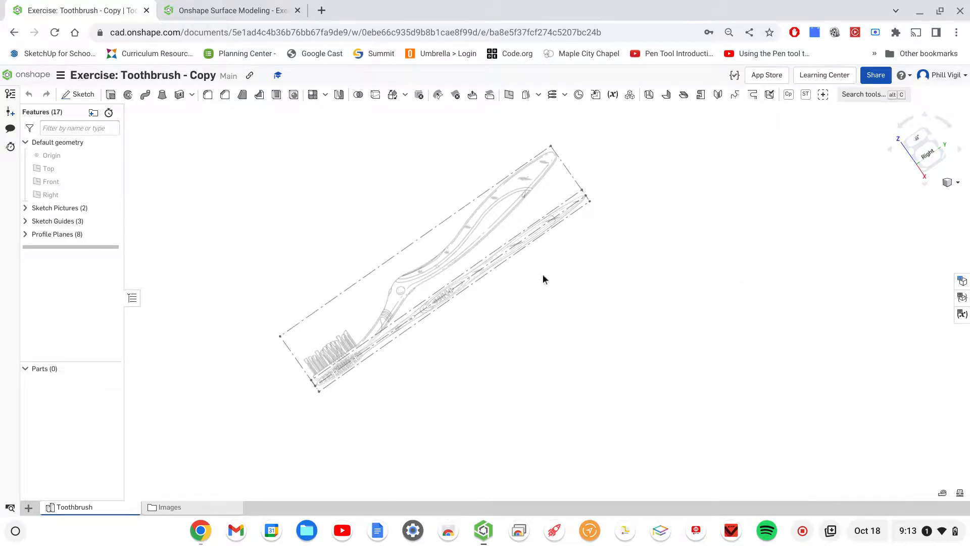
mouse_move(567, 281)
right_mouse_down()
mouse_move(571, 292)
mouse_move(619, 283)
mouse_move(606, 287)
mouse_move(606, 271)
right_mouse_up()
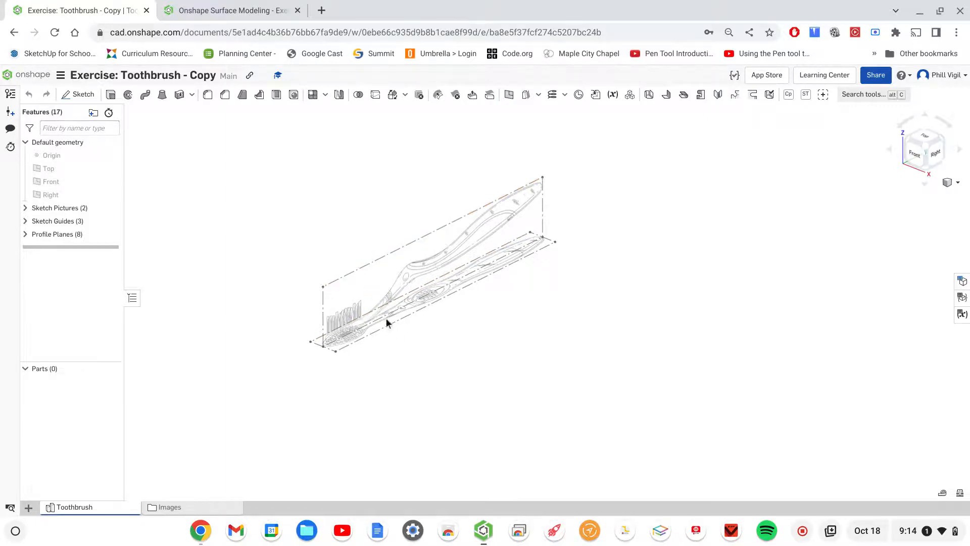
left_click(24, 209)
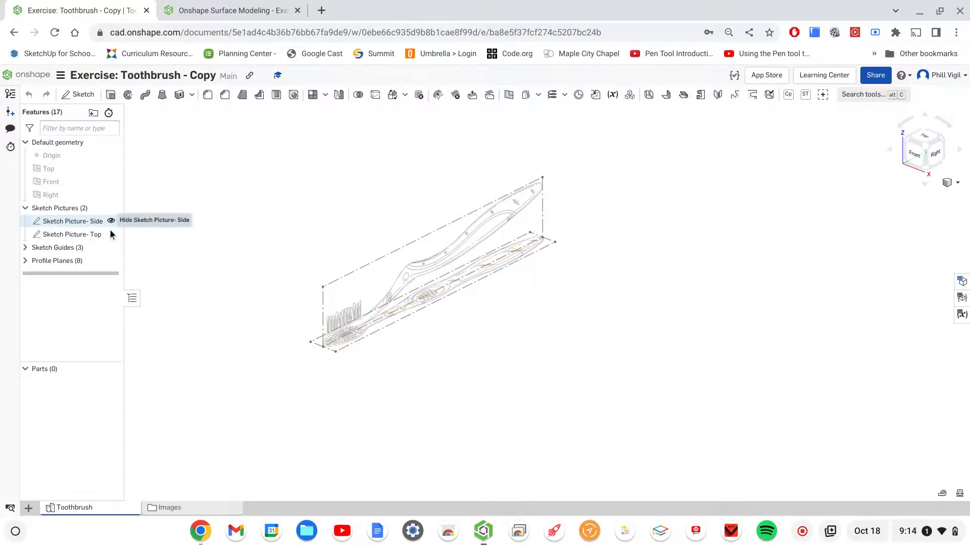
left_click(111, 221)
left_click(111, 234)
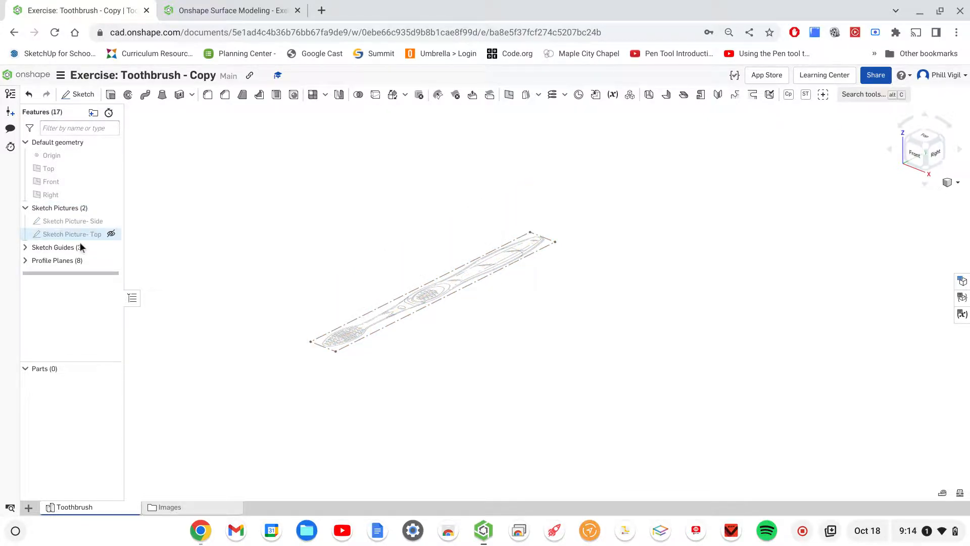
left_click(25, 208)
- Show the Sketch- Profile placement, Sketch Profile- Top and Sketch Guides sketches from the Sketch Guides folder
left_click(25, 220)
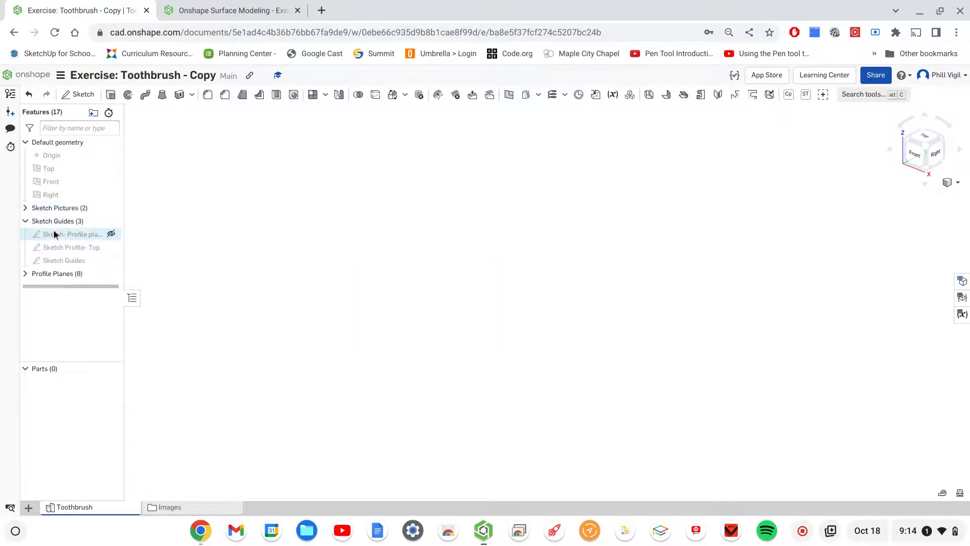
left_click(111, 234)
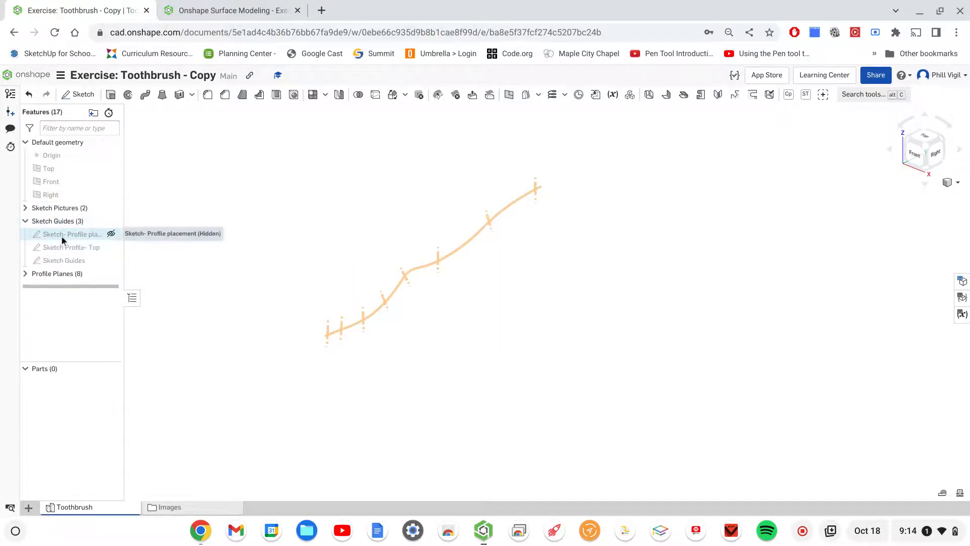
left_click(112, 234)
left_click(112, 234)
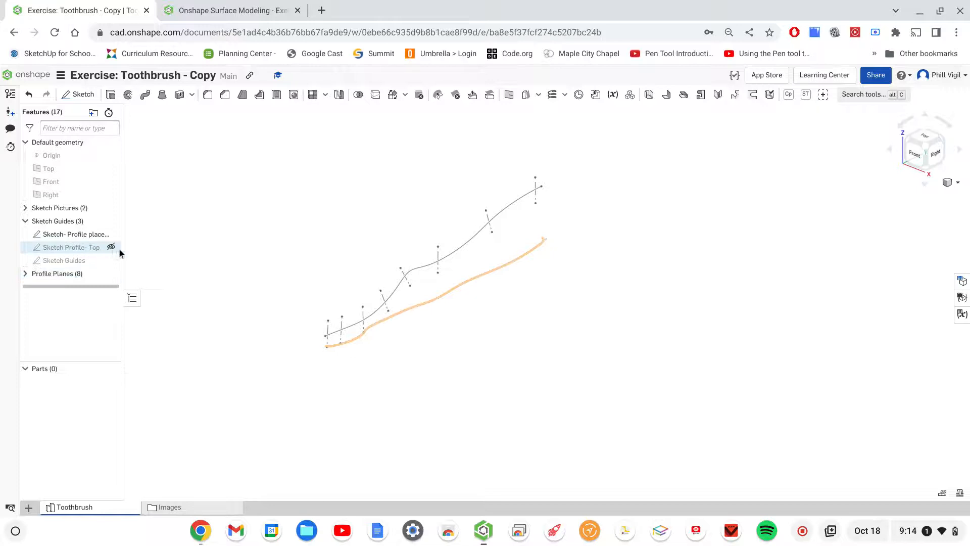
left_click(111, 247)
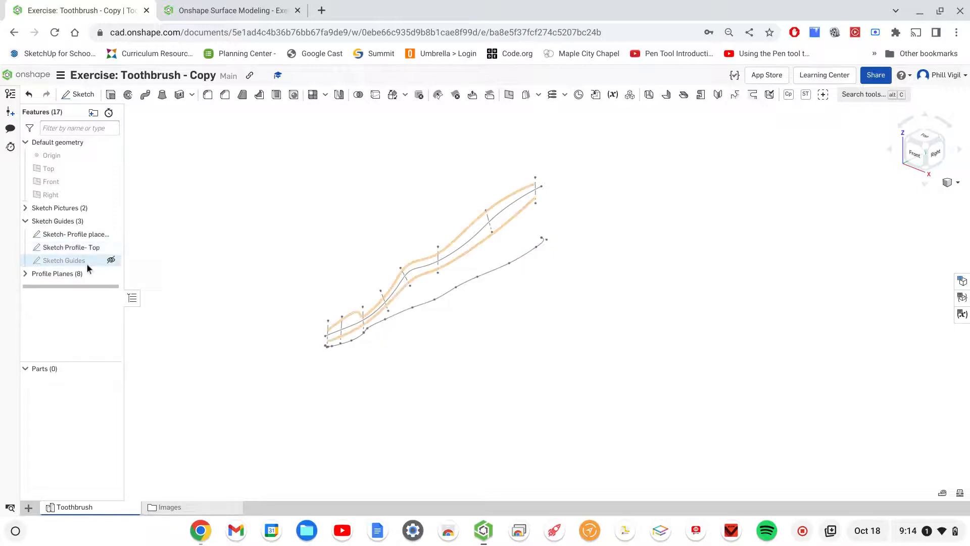
left_click(111, 260)
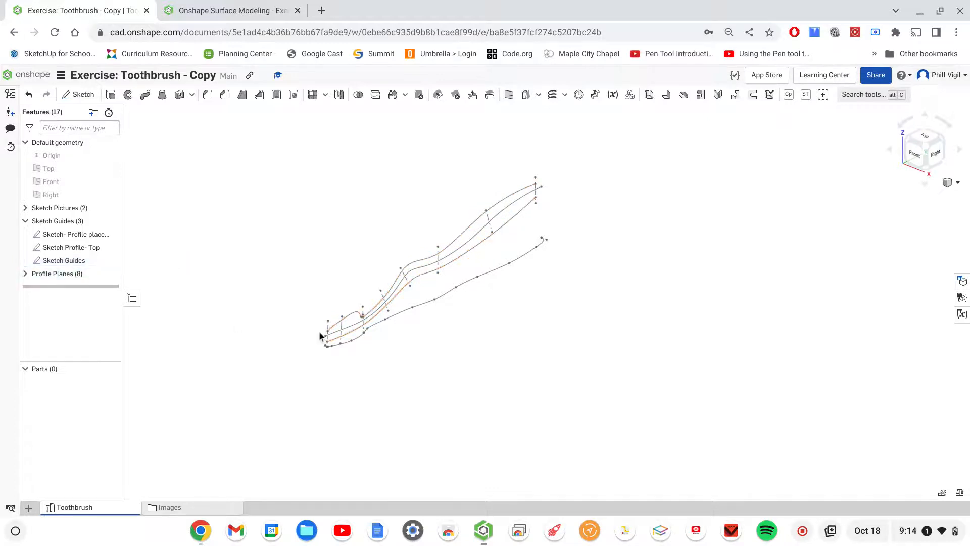
- Create a projected curve from the Sketch Profile- Top curve and the long center curve of the Sketch- Profile placement sketch
right_click_drag(414, 345, 454, 336)
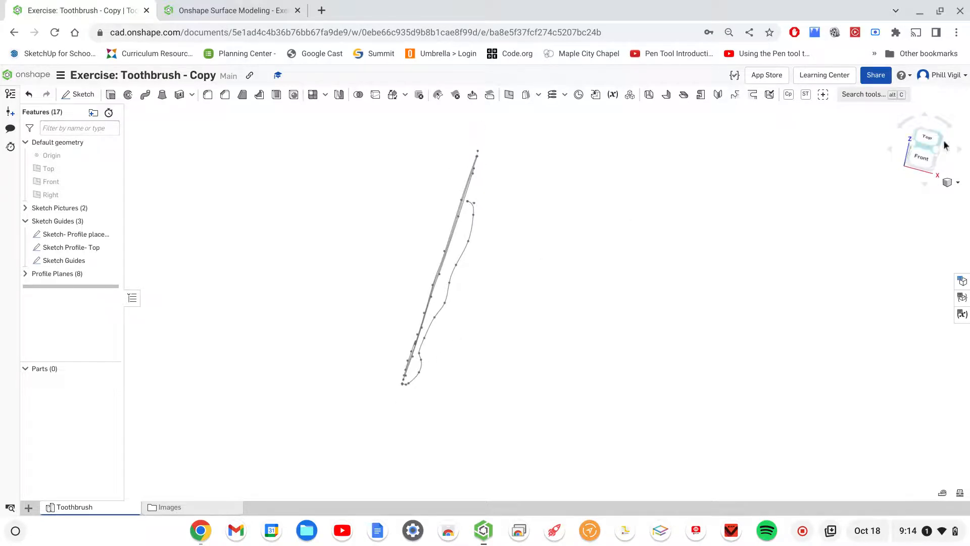
left_click(925, 143)
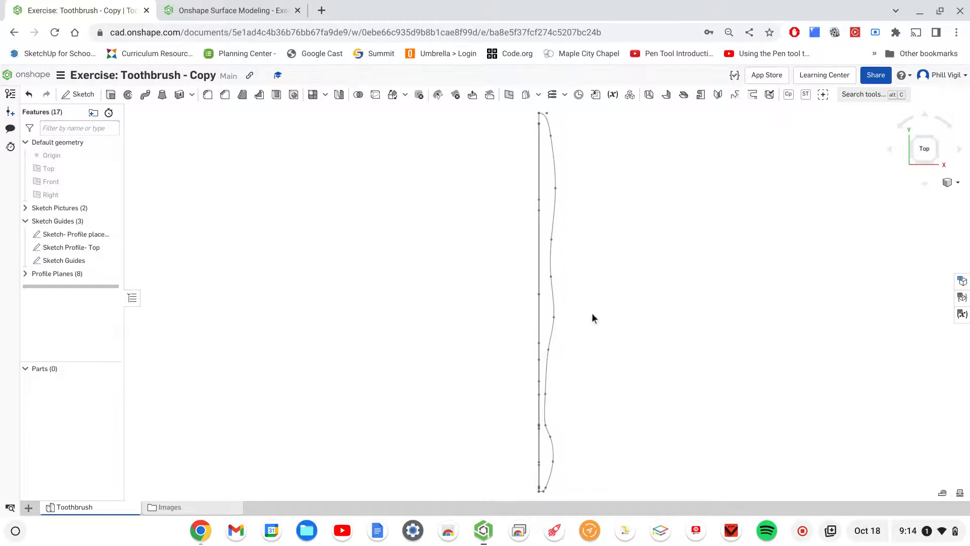
mouse_move(623, 351)
right_mouse_down()
mouse_move(576, 353)
mouse_move(562, 392)
mouse_move(564, 347)
mouse_move(684, 262)
mouse_move(540, 233)
right_mouse_up()
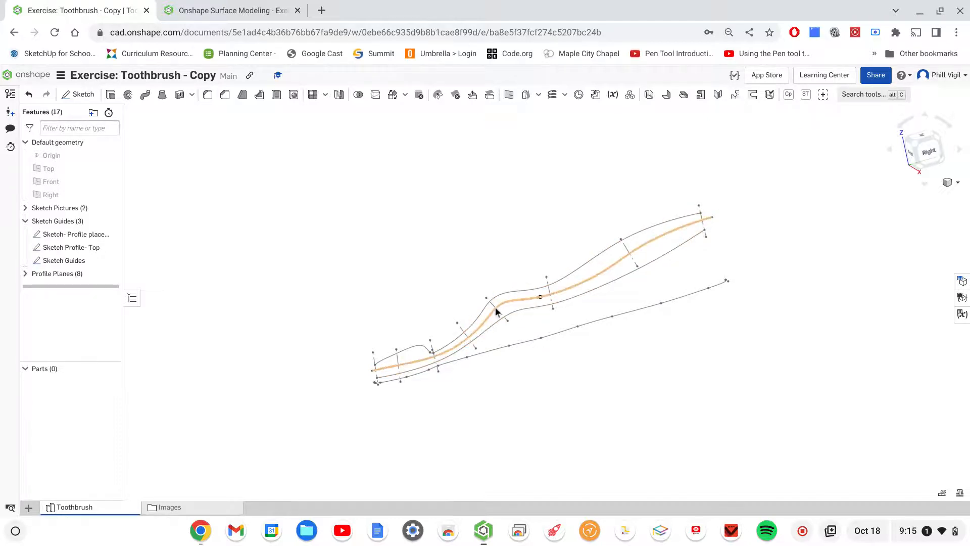
right_click_drag(460, 259, 396, 273)
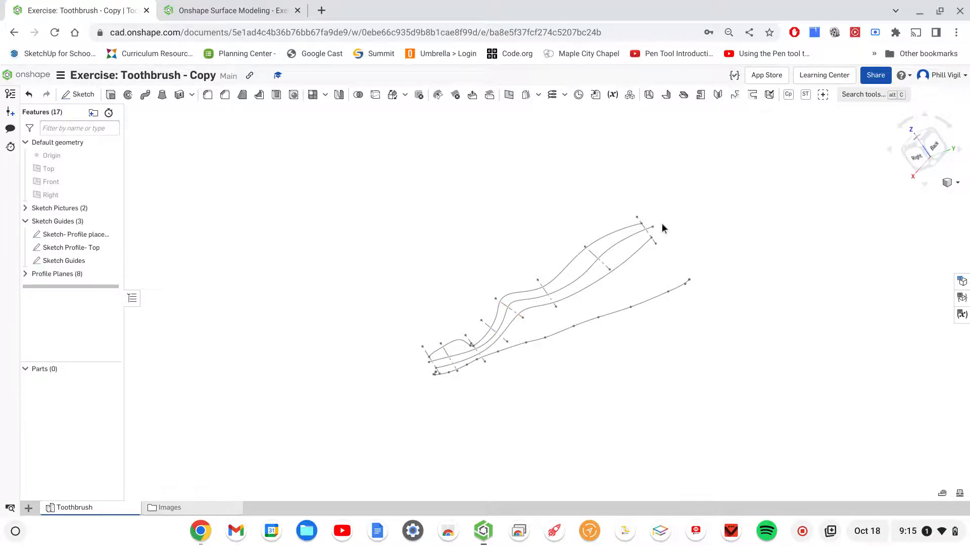
right_click_drag(616, 399, 682, 377)
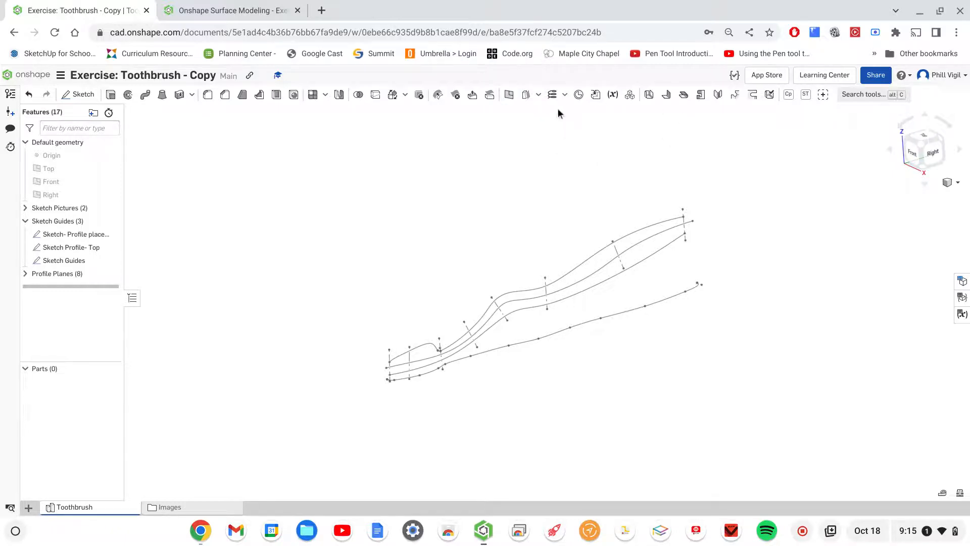
left_click(565, 95)
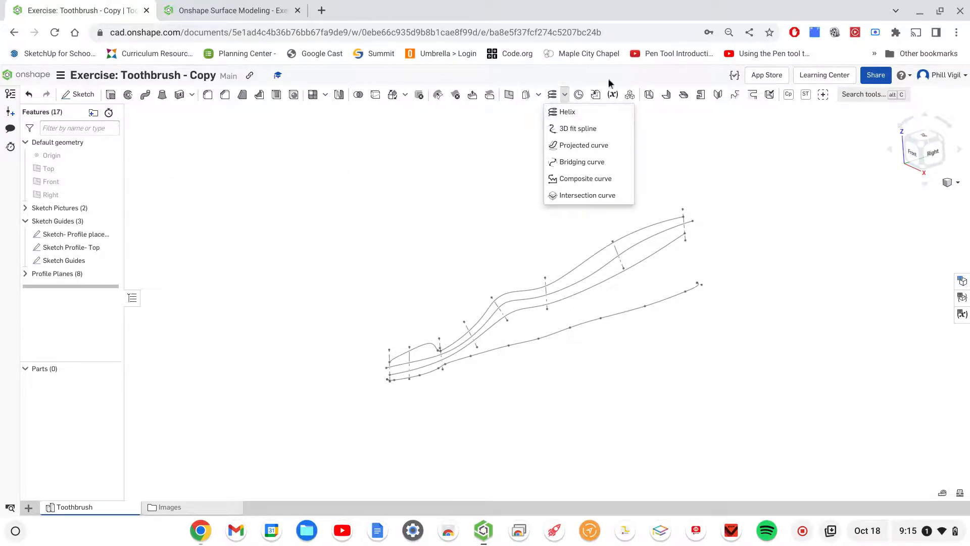
left_click(566, 95)
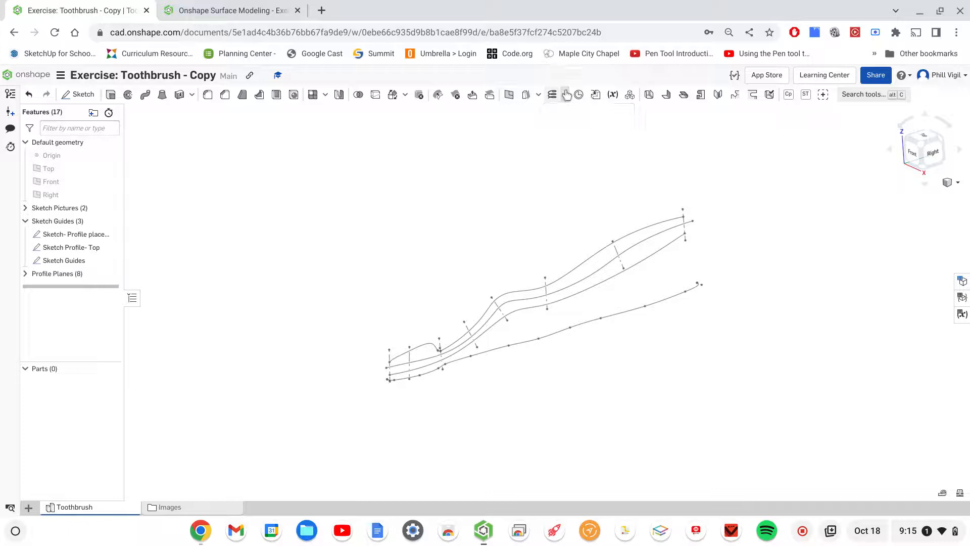
left_click(567, 94)
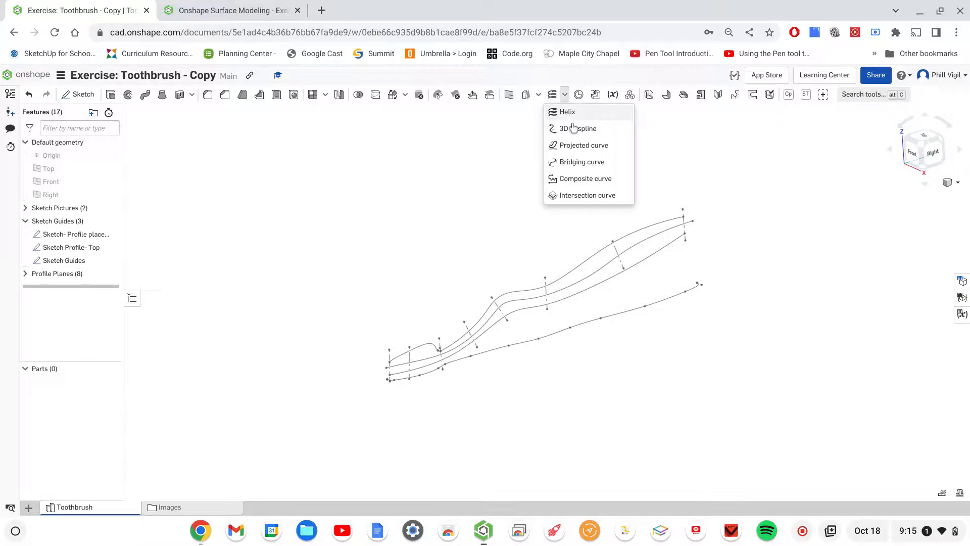
left_click(583, 146)
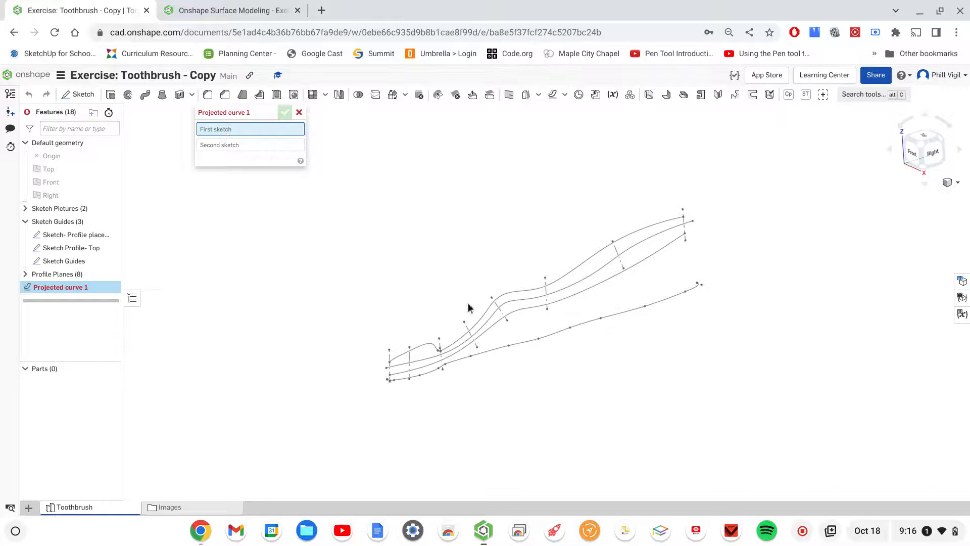
left_click(523, 341)
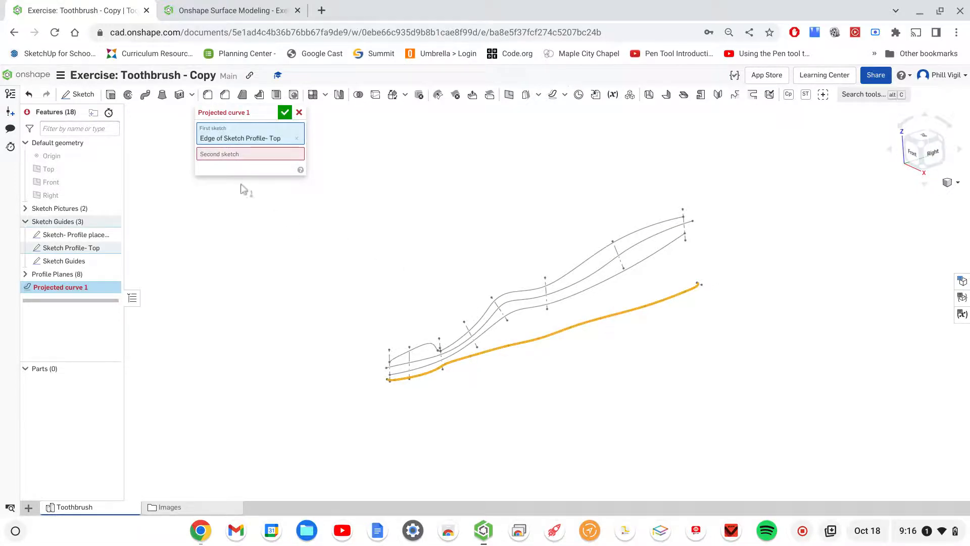
left_click(225, 154)
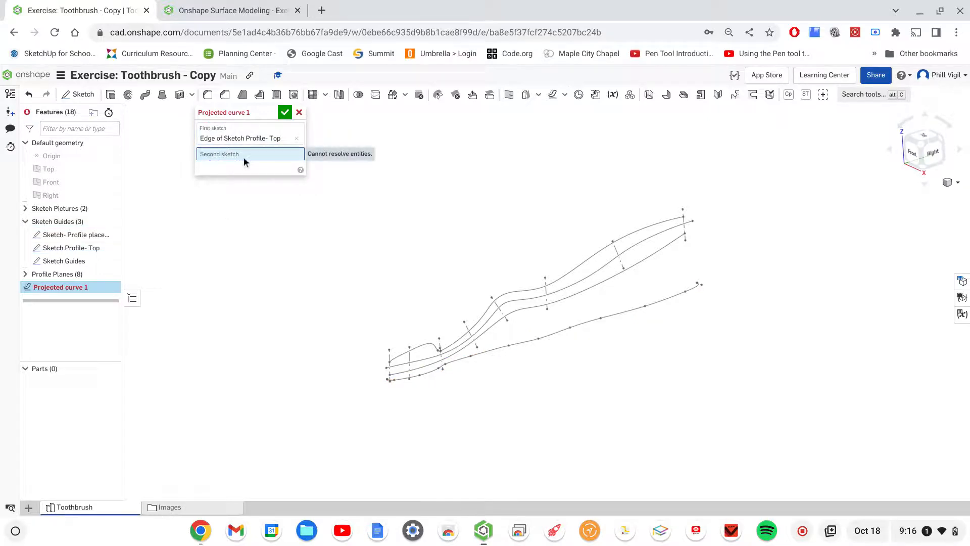
left_click(605, 269)
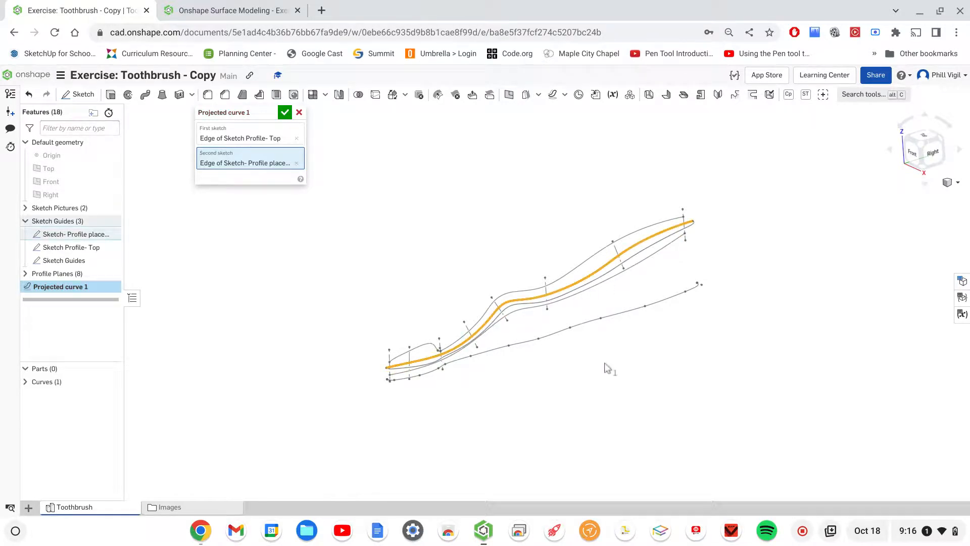
right_click_drag(627, 362, 636, 336)
right_click_drag(639, 340, 649, 337)
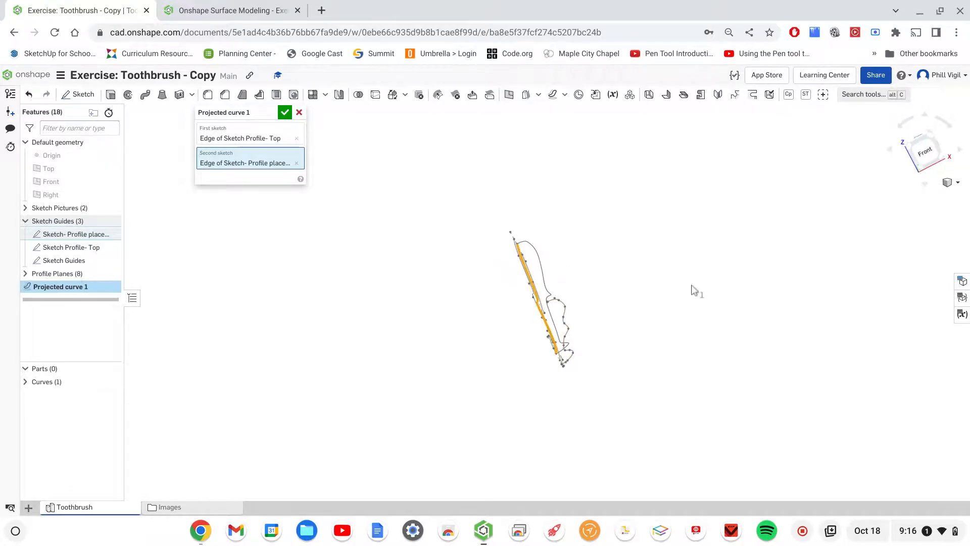
mouse_move(697, 290)
right_mouse_down()
mouse_move(662, 323)
mouse_move(713, 306)
mouse_move(703, 320)
mouse_move(638, 335)
mouse_move(652, 359)
mouse_move(691, 369)
mouse_move(718, 331)
right_mouse_up()
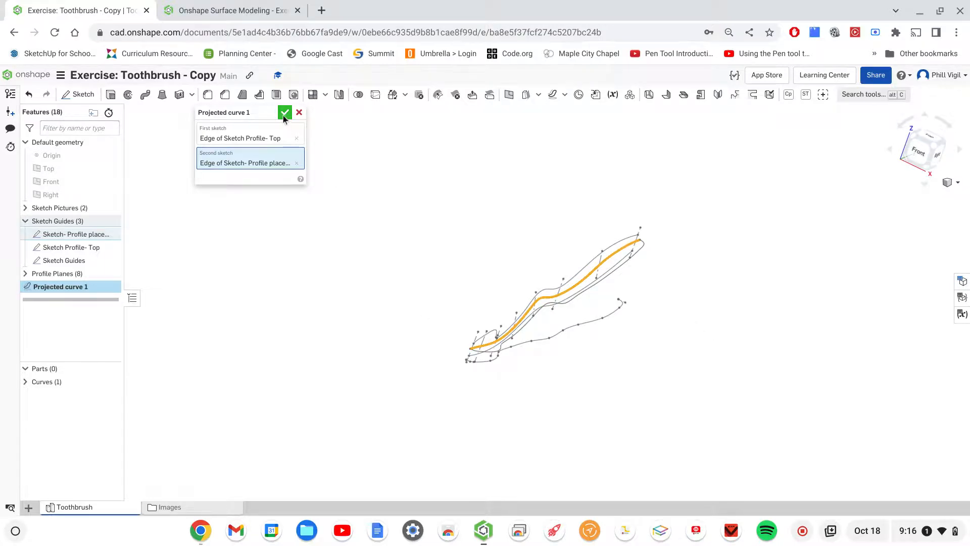
- Expand the Profile Planes folder and start a new sketch on Plane 1
left_click(25, 273)
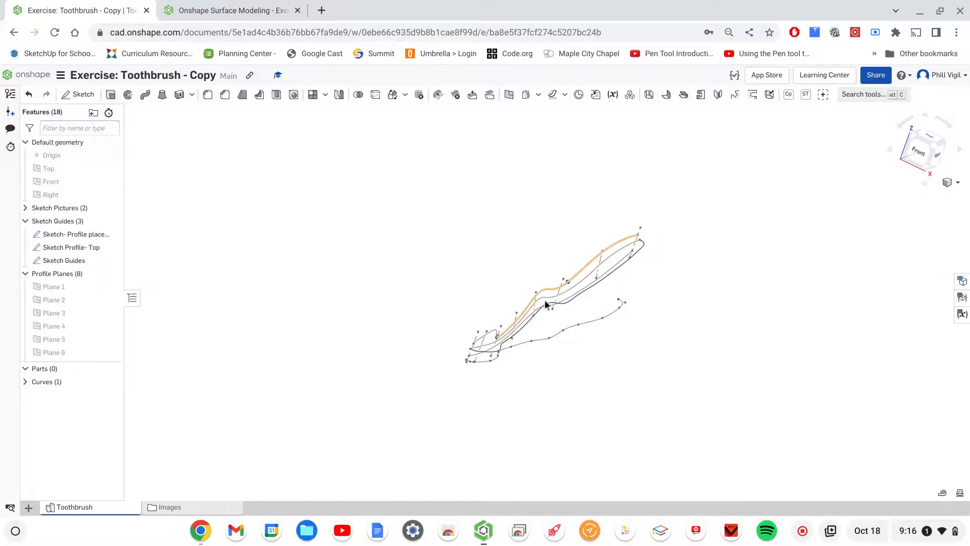
right_click_drag(671, 348, 637, 328)
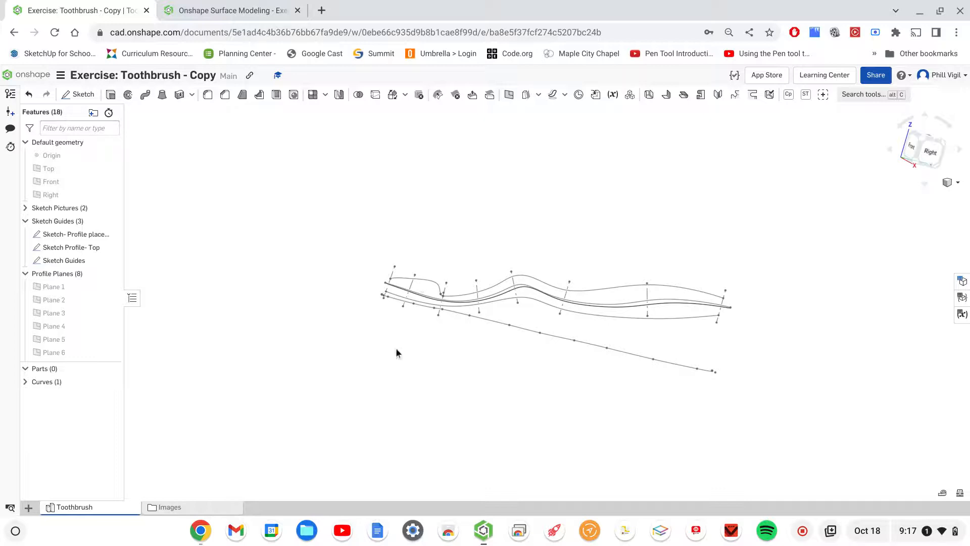
right_click_drag(409, 351, 394, 372)
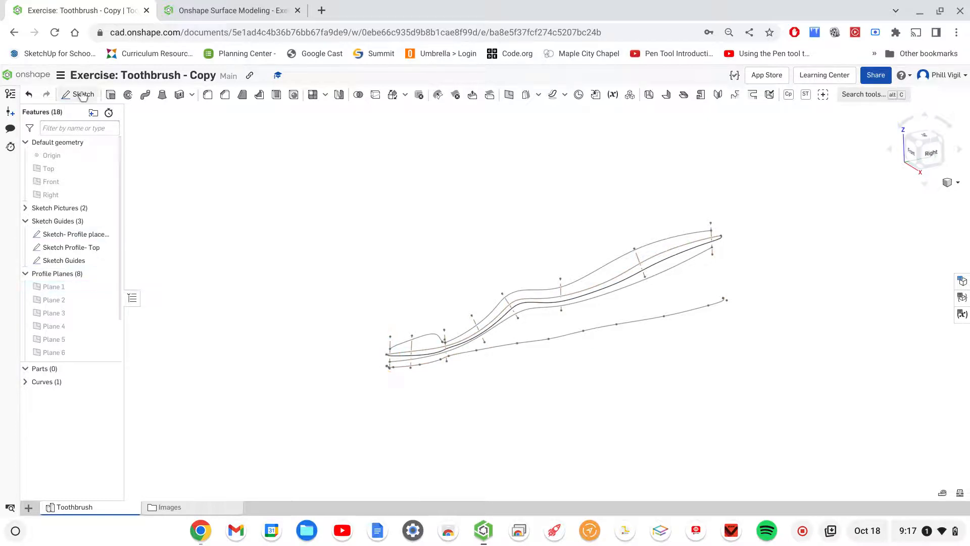
key("shift+s")
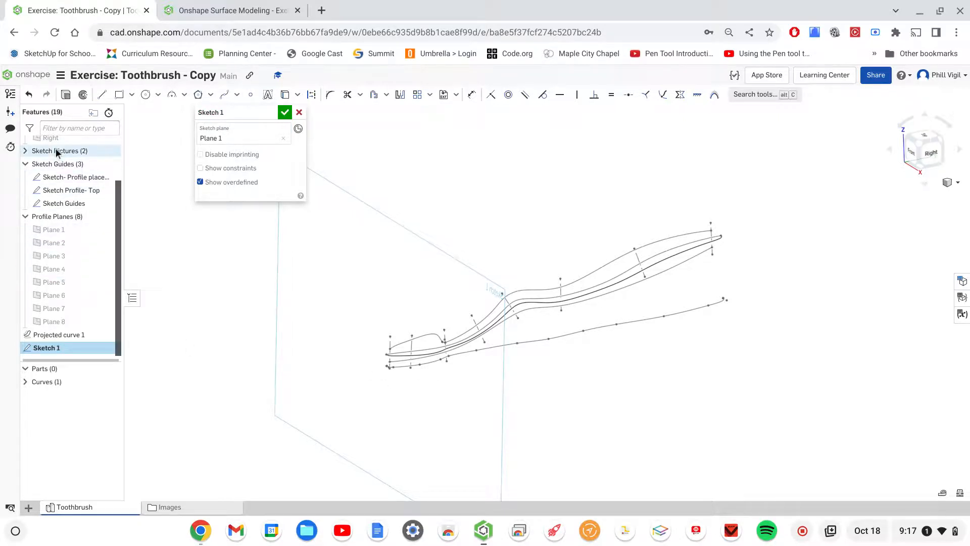
- Hide the Sketch- Profile placement and Sketch Profile- Top sketches and expand the Curves list
mouse_move(115, 218)
left_mouse_down()
mouse_move(119, 170)
mouse_move(124, 189)
left_mouse_up()
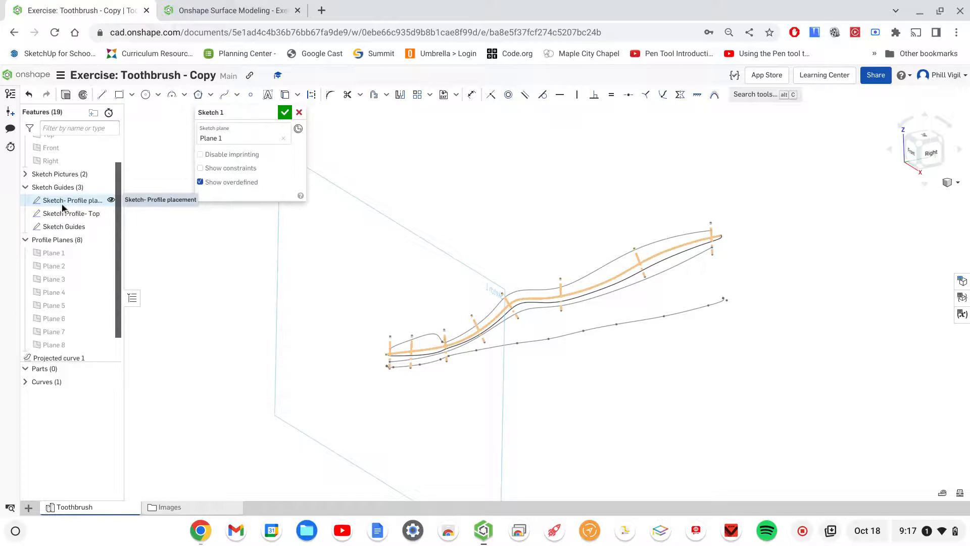
left_click(110, 200)
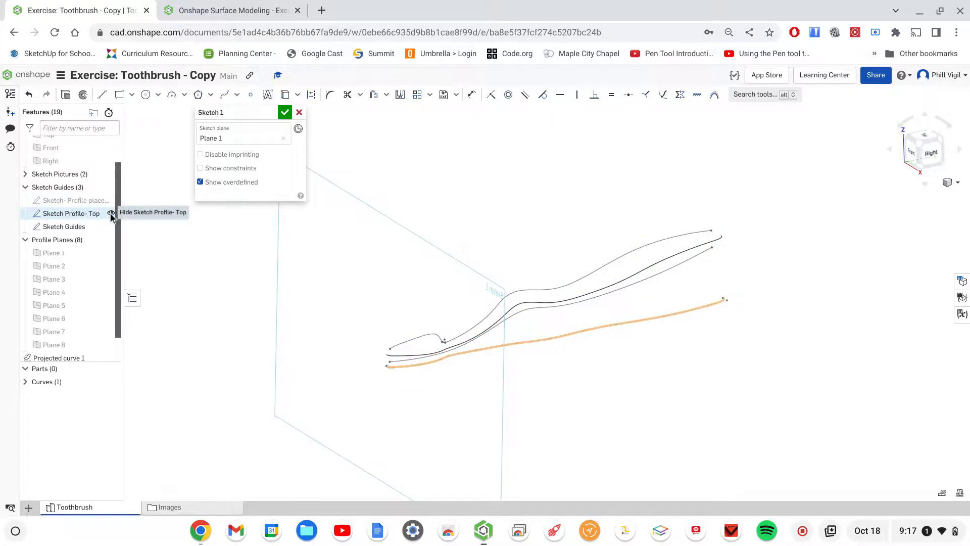
left_click(110, 213)
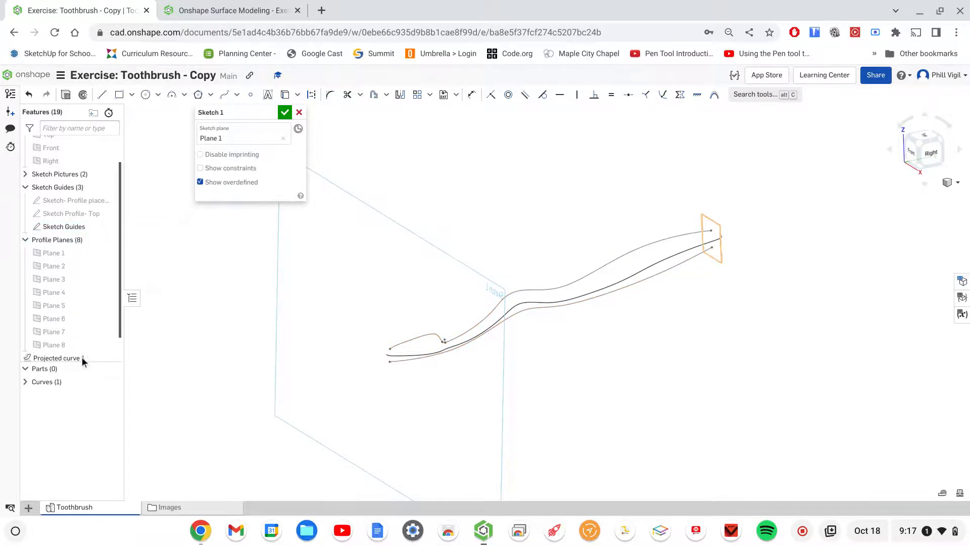
left_click(26, 381)
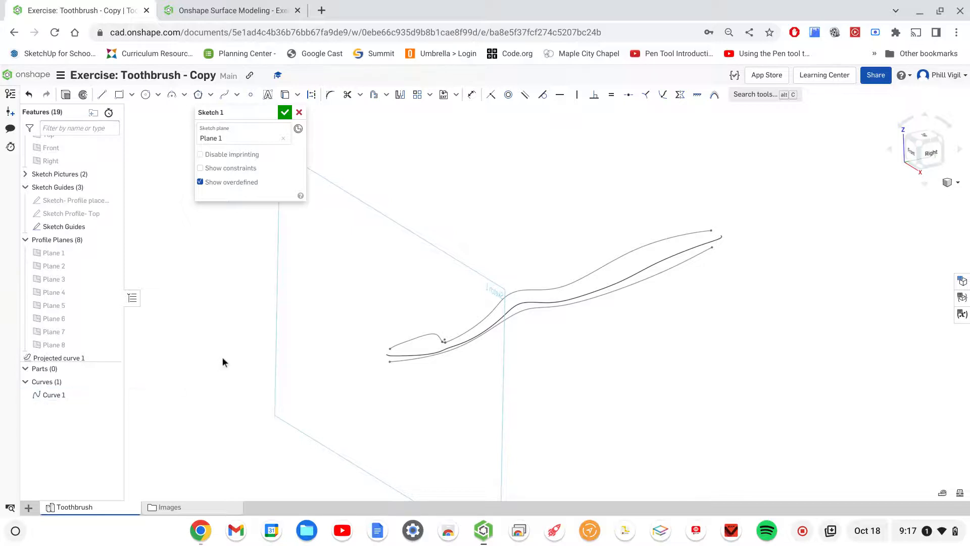
- Sketch a three-point spline from the lower guide's end, bulging outward near the projected curve, to the upper guide's end
mouse_move(281, 348)
right_mouse_down()
mouse_move(333, 343)
mouse_move(320, 342)
right_mouse_up()
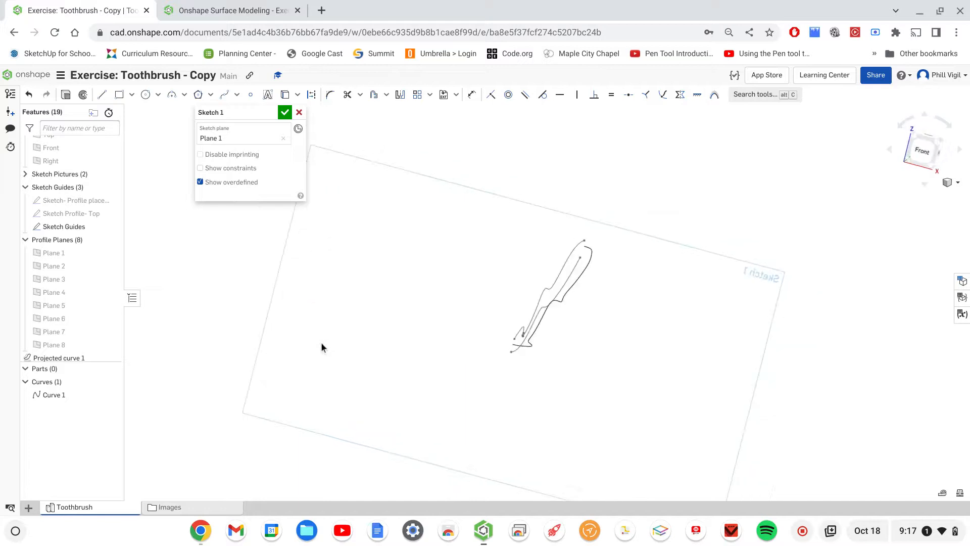
middle_click_drag(579, 349, 574, 344)
scroll(567, 339, "down", 5)
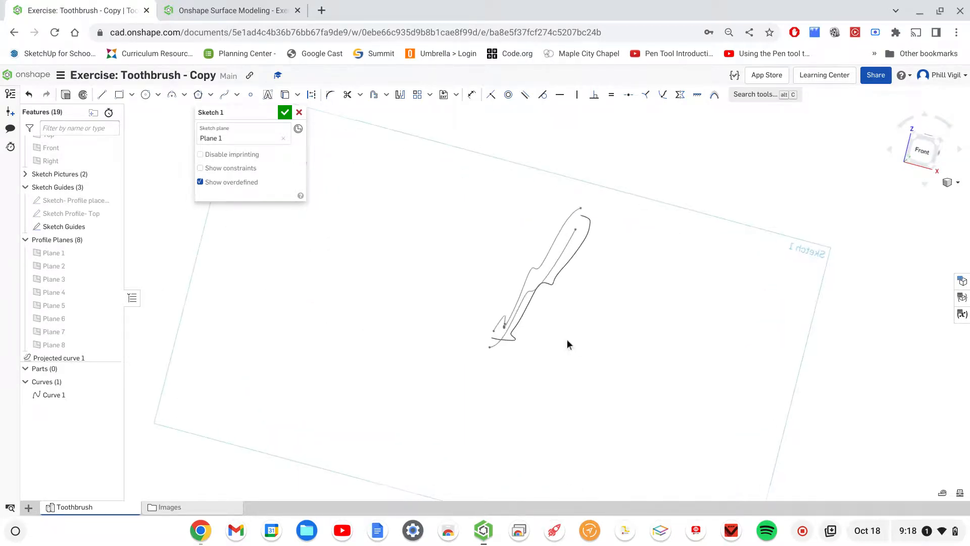
scroll(568, 341, "up", 10)
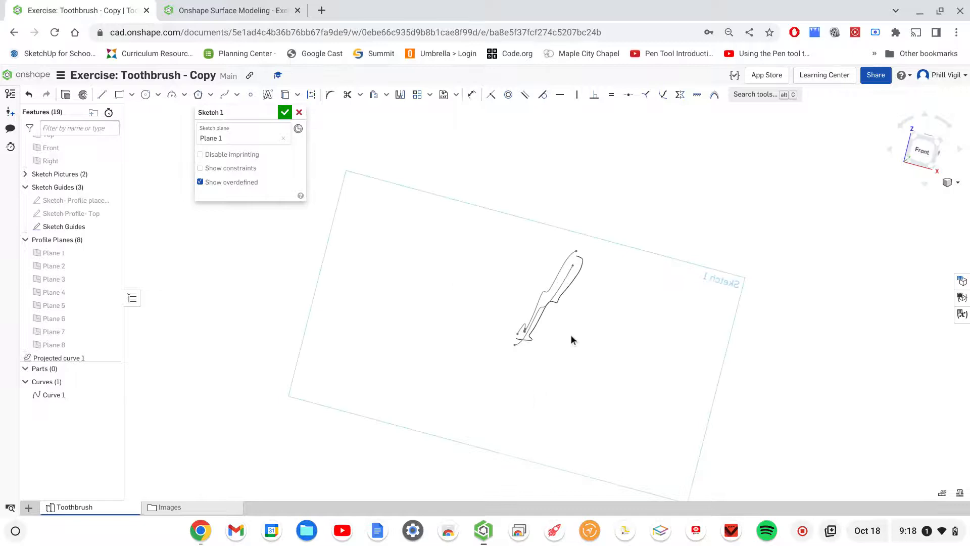
scroll(570, 336, "up", 2)
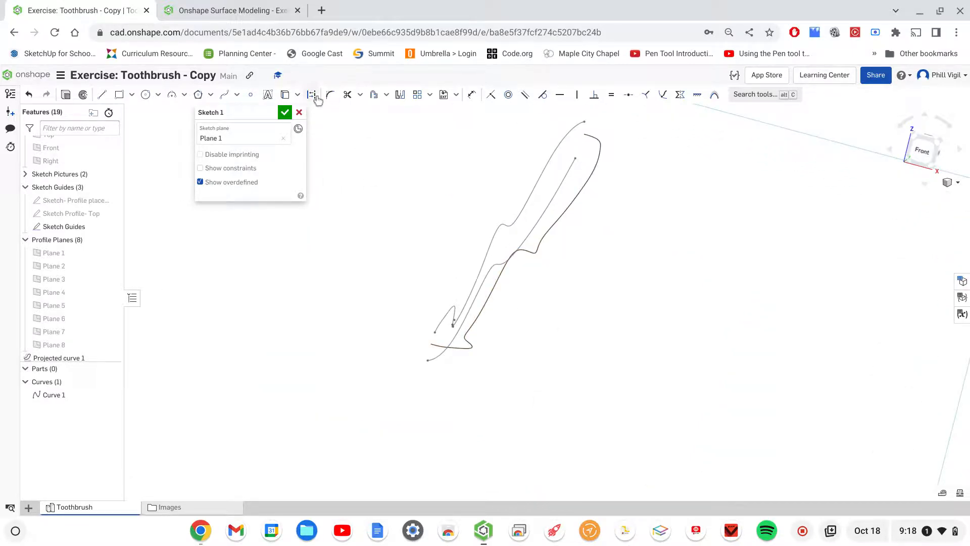
left_click(223, 96)
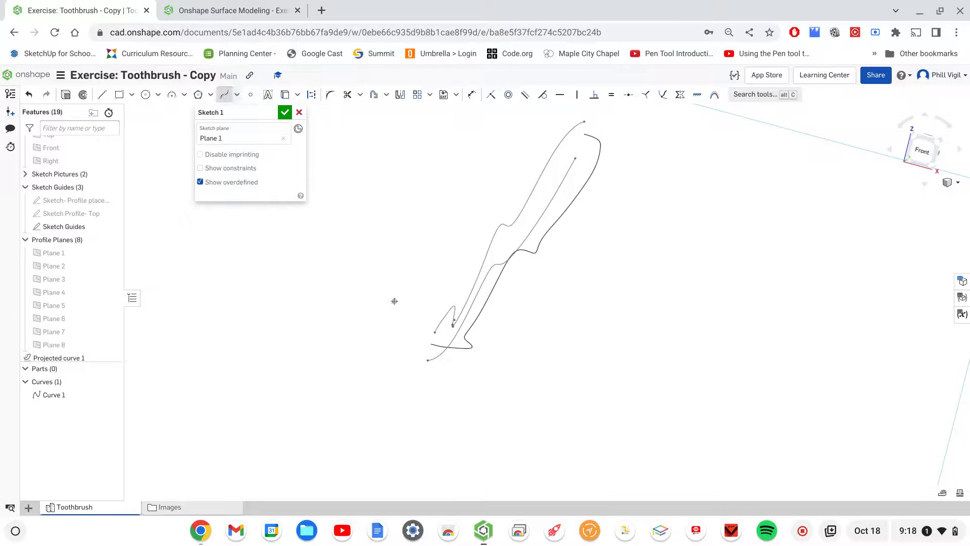
scroll(428, 362, "up", 3)
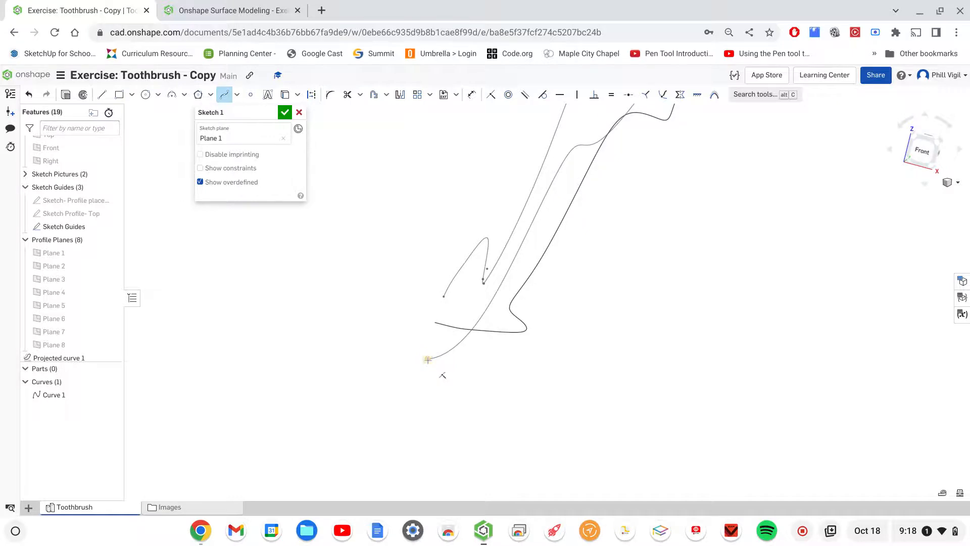
left_click(428, 359)
left_click(510, 333)
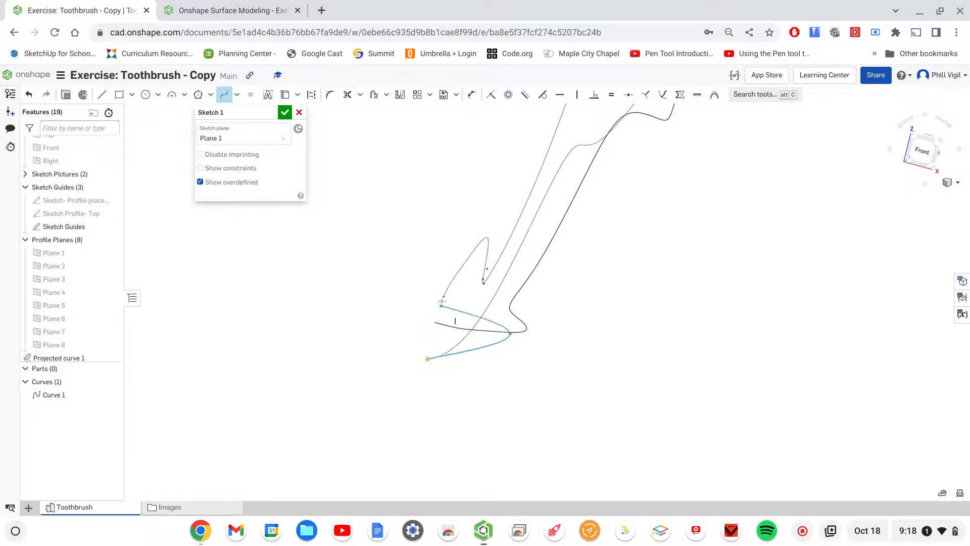
left_click(443, 296)
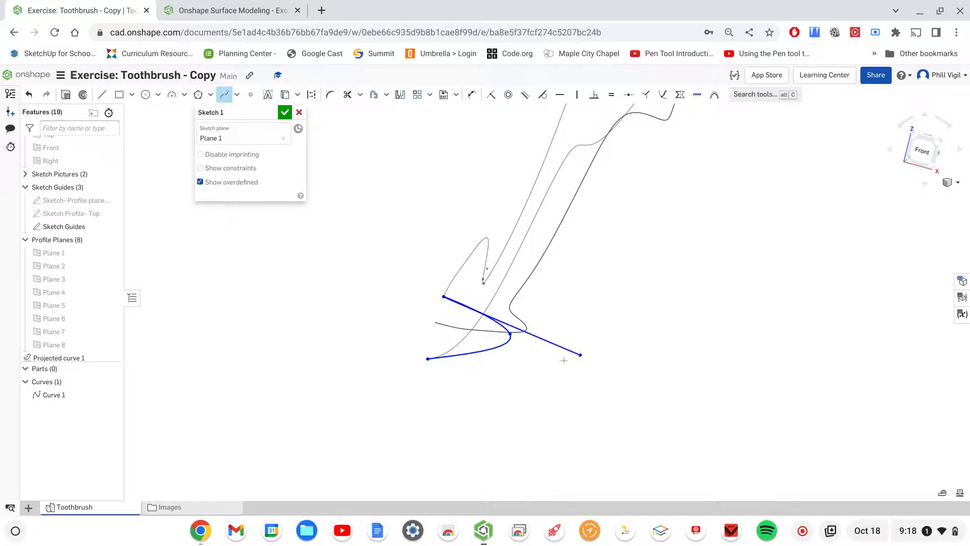
key("Escape")
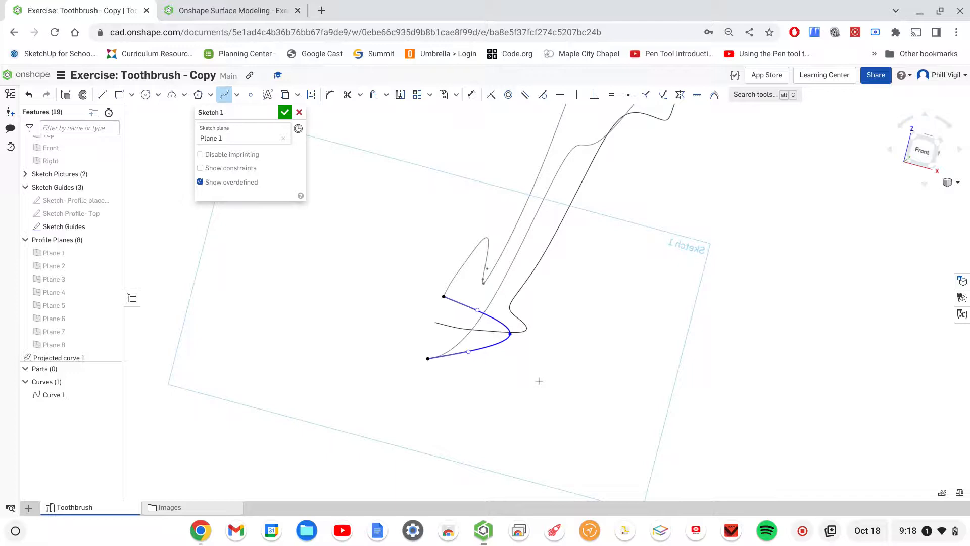
- Round the spline by pulling both end handles outward and pierce its middle point to the projected curve
mouse_move(539, 381)
right_mouse_down()
mouse_move(553, 368)
mouse_move(543, 383)
right_mouse_up()
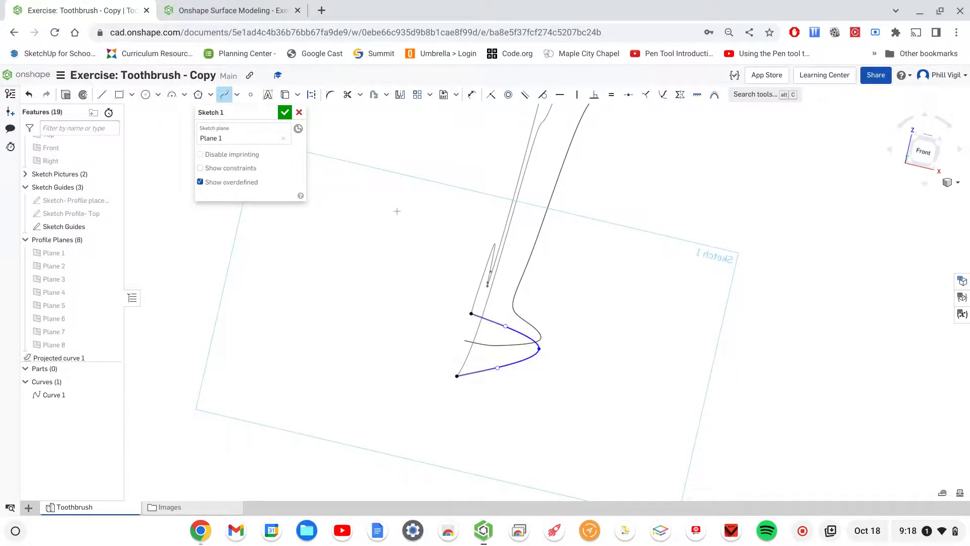
key("Escape")
left_click_drag(507, 324, 514, 296)
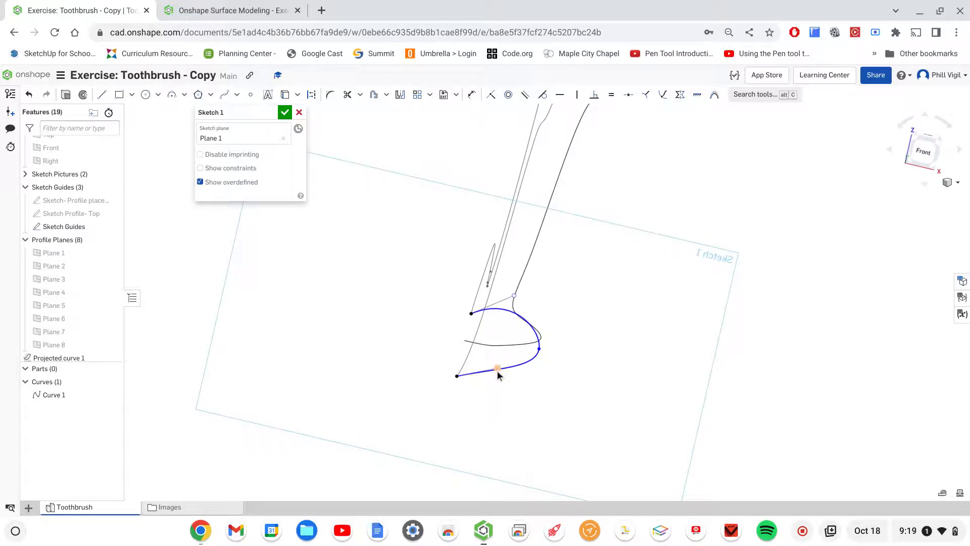
left_click_drag(498, 388, 489, 405)
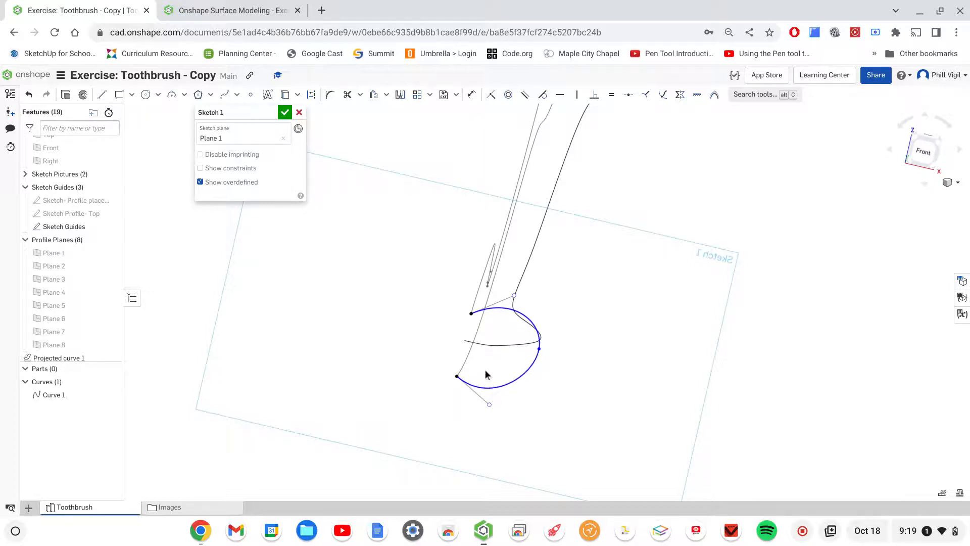
left_click(662, 95)
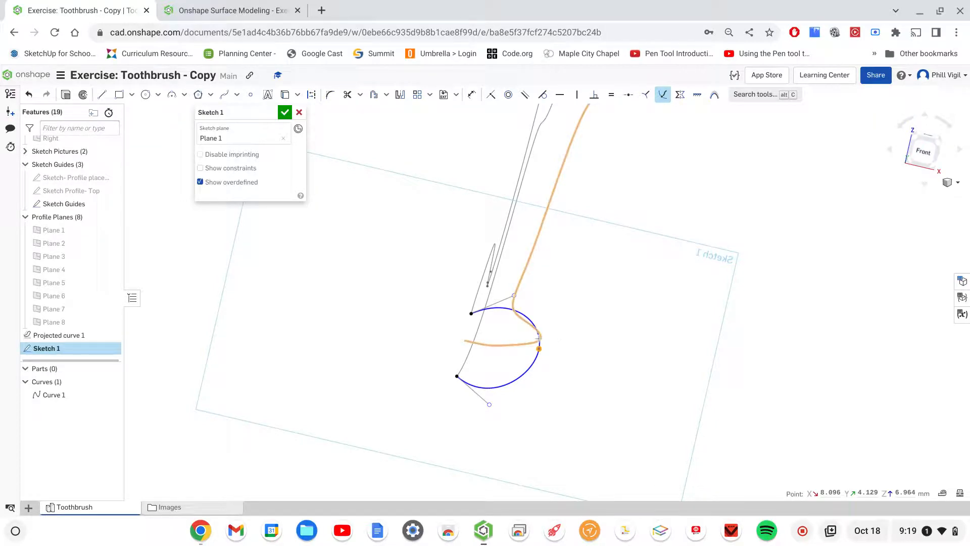
left_click(539, 337)
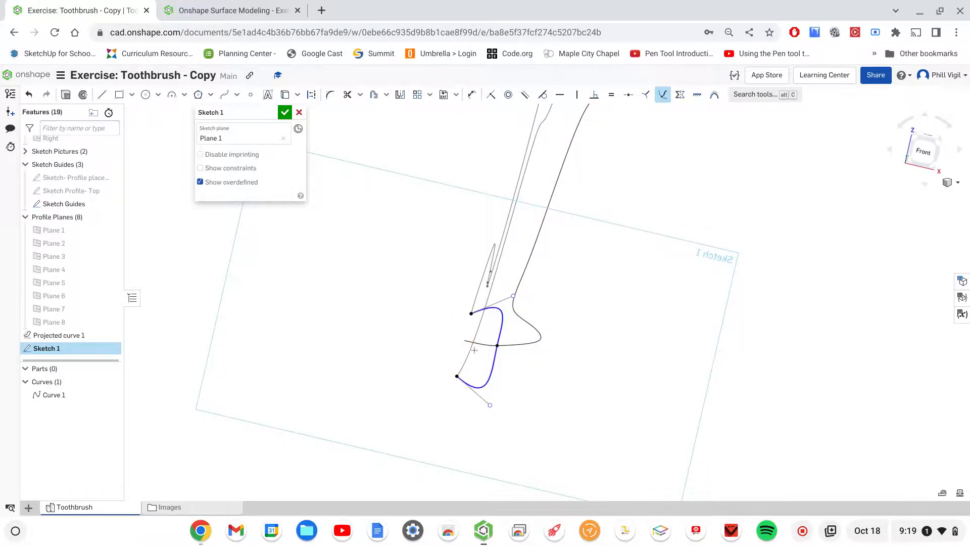
- Draw construction lines along both spline end handles and a vertical one about 11 mm long down from the spline's middle point
mouse_move(544, 383)
right_mouse_down()
mouse_move(473, 411)
mouse_move(543, 376)
right_mouse_up()
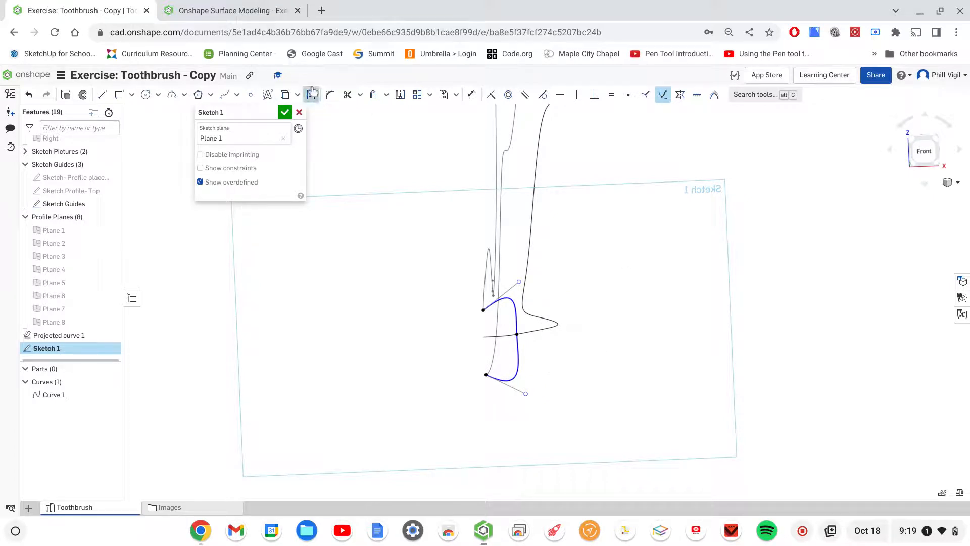
left_click(101, 94)
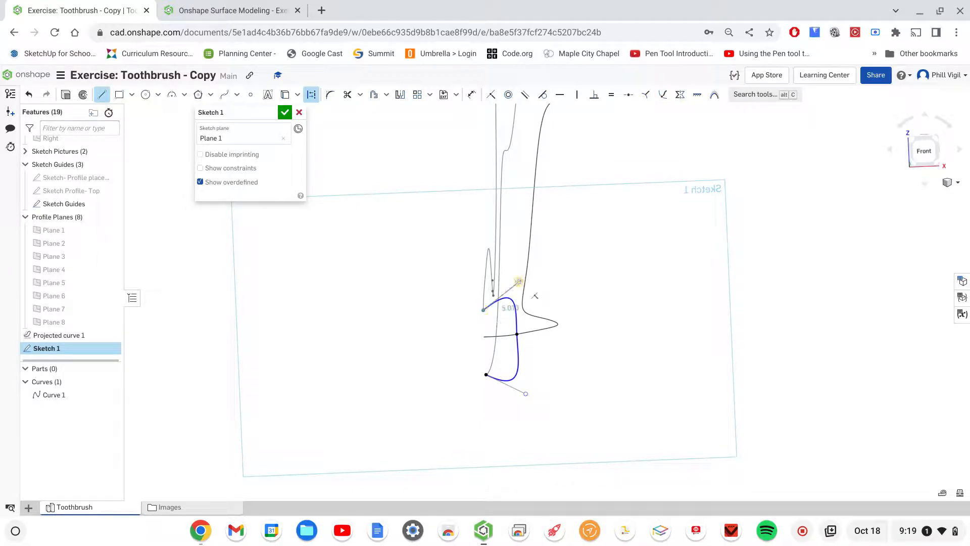
left_click(520, 281)
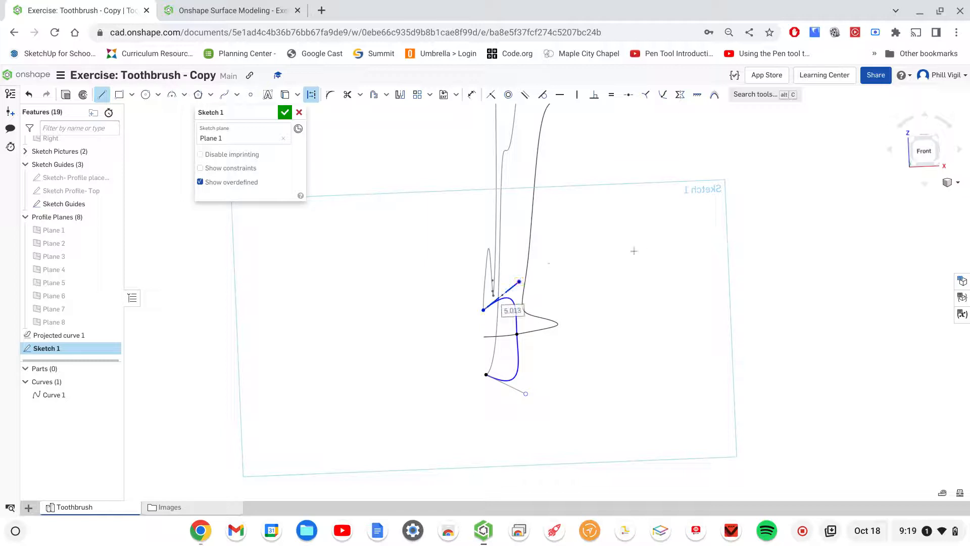
left_click(485, 375)
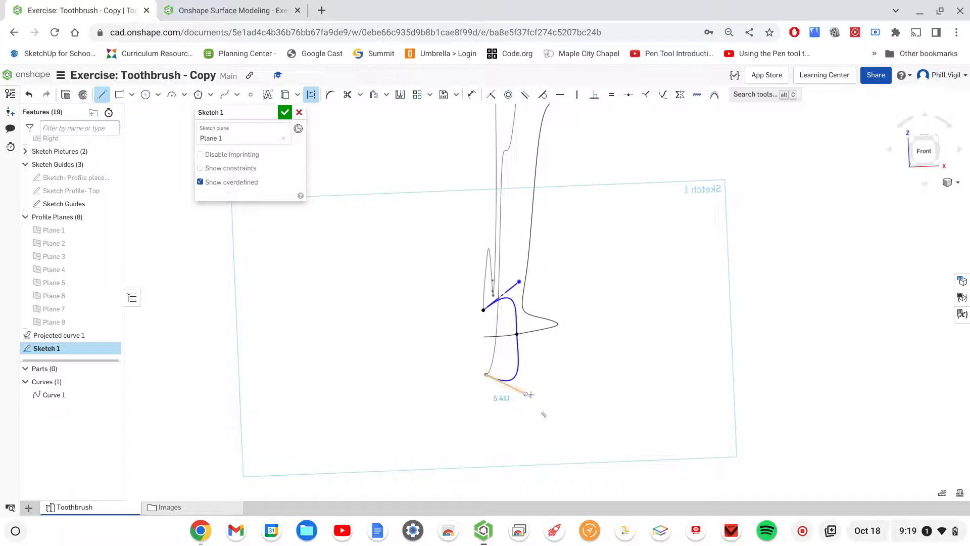
left_click(525, 393)
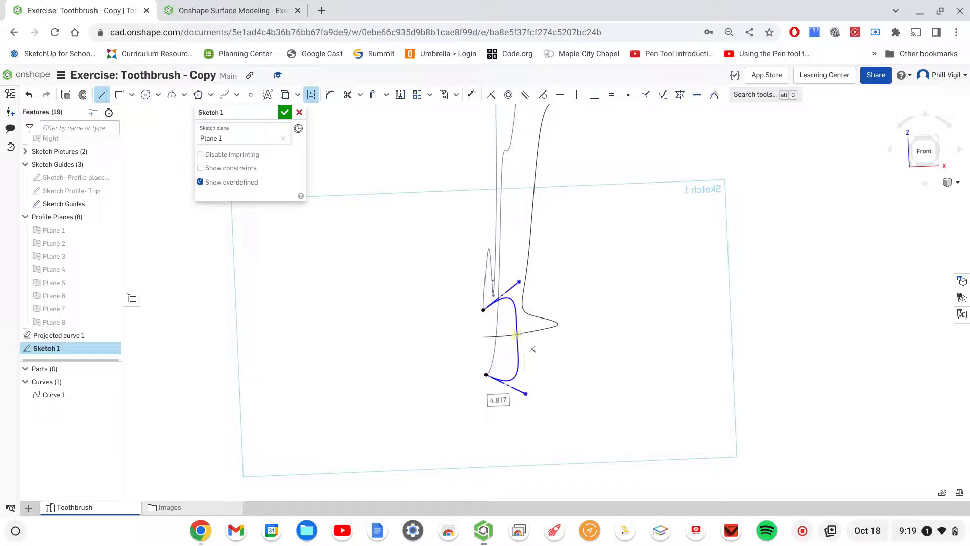
left_click(517, 335)
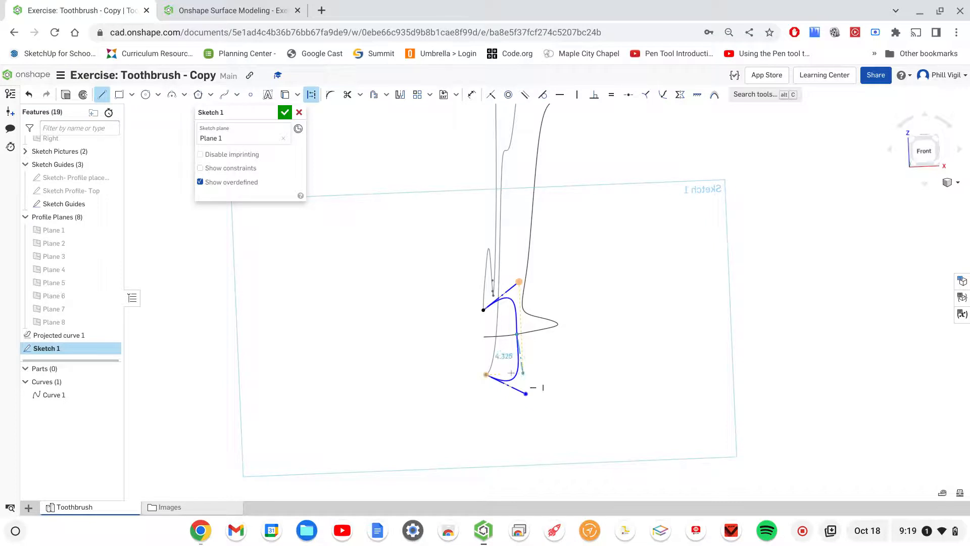
left_click(522, 433)
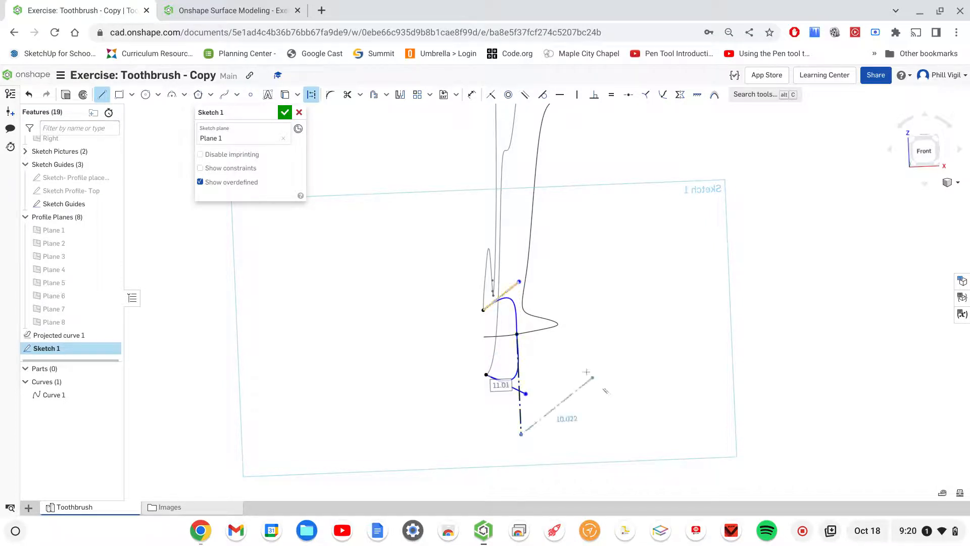
key("Escape")
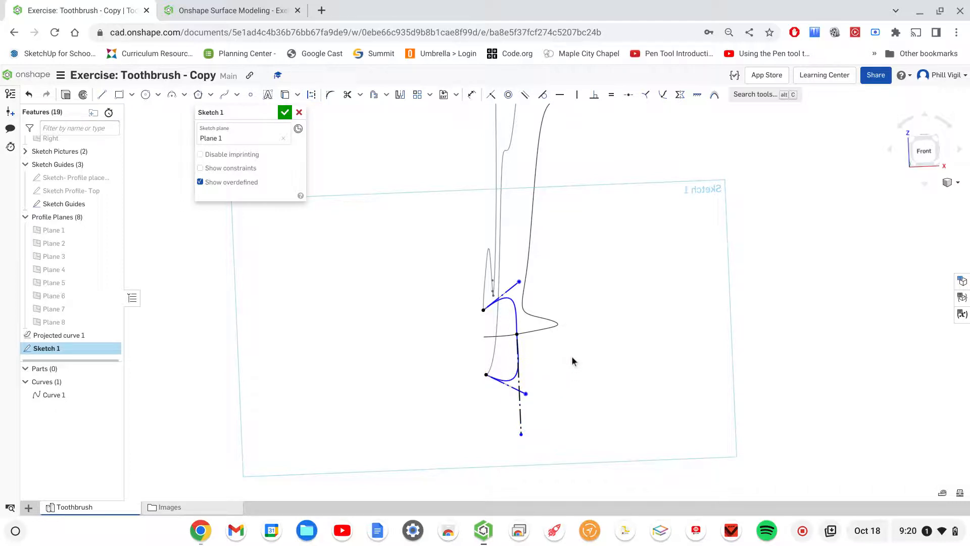
- Constrain the two construction lines on the spline's end handles to be horizontal
left_click(662, 101)
left_click(666, 98)
left_click(559, 97)
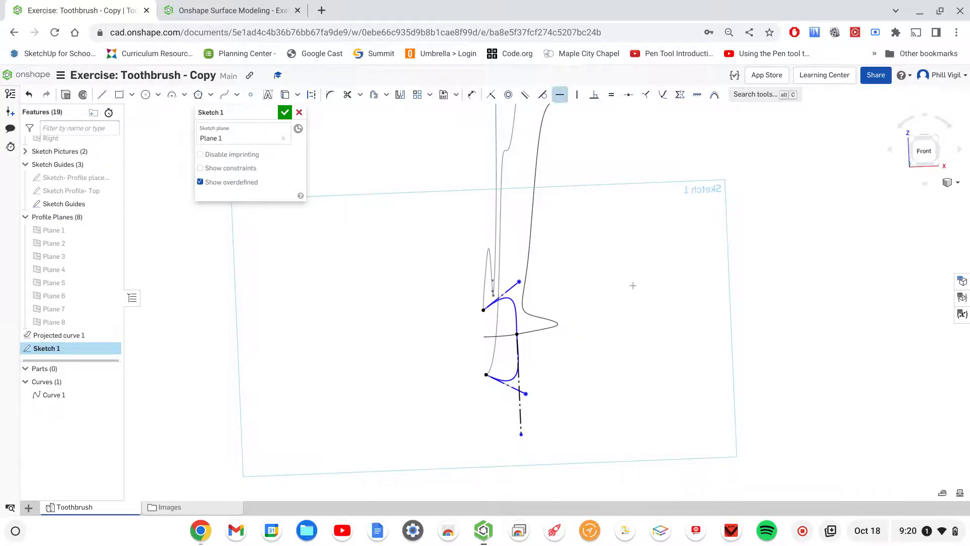
left_click(509, 292)
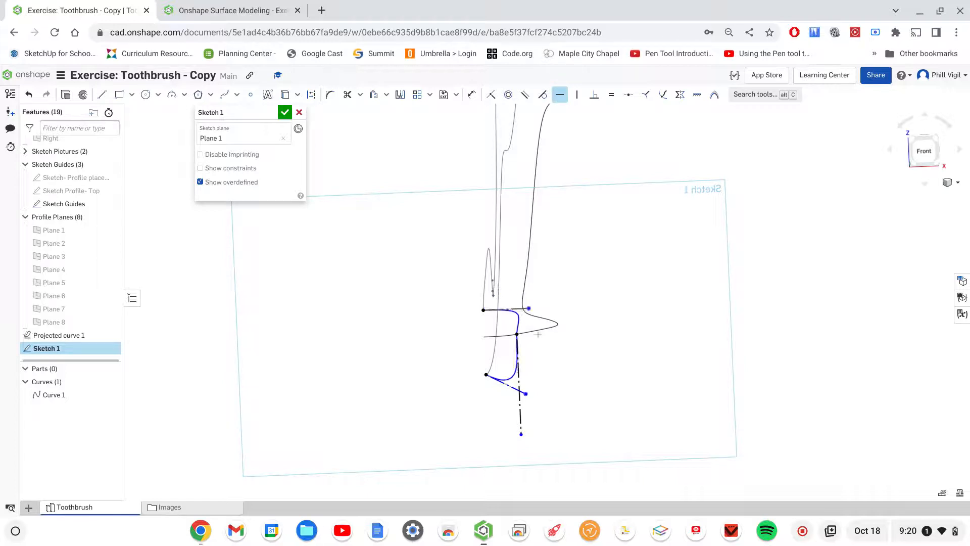
left_click(509, 385)
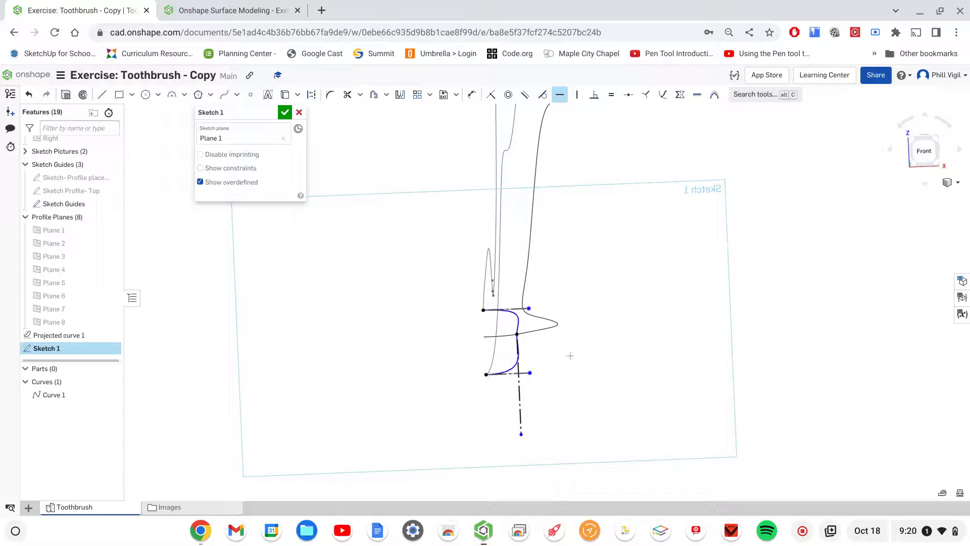
- Dimension the upper horizontal construction line to 3.25 mm
right_click_drag(562, 346, 573, 339)
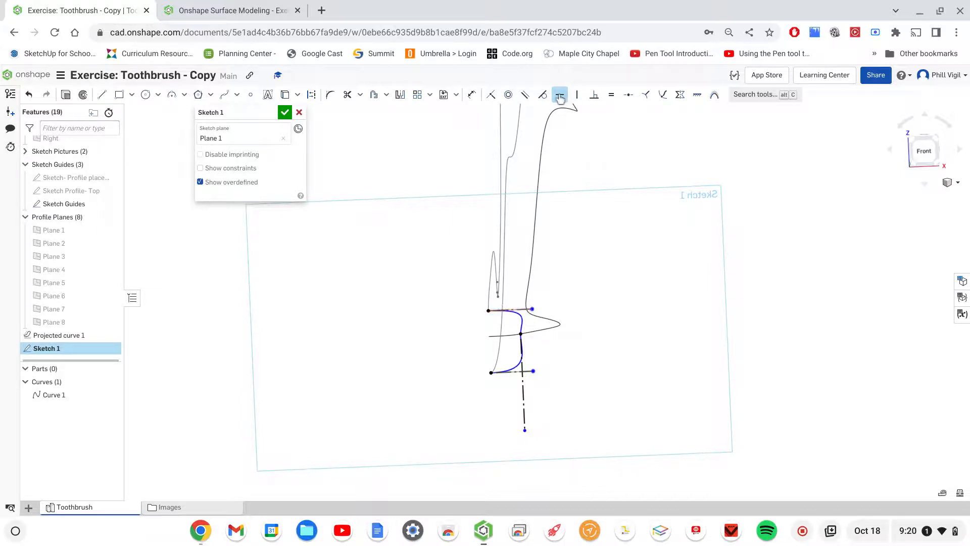
left_click(468, 95)
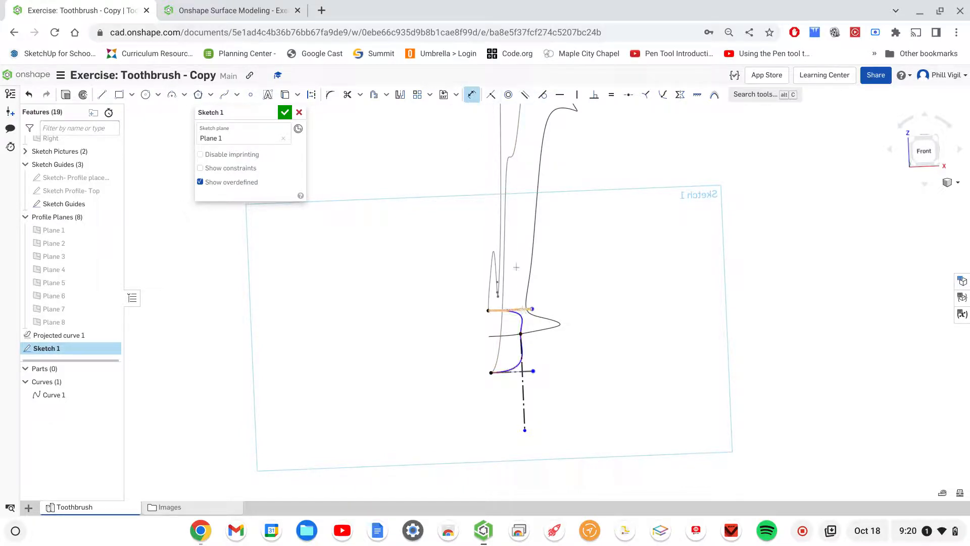
left_click(605, 238)
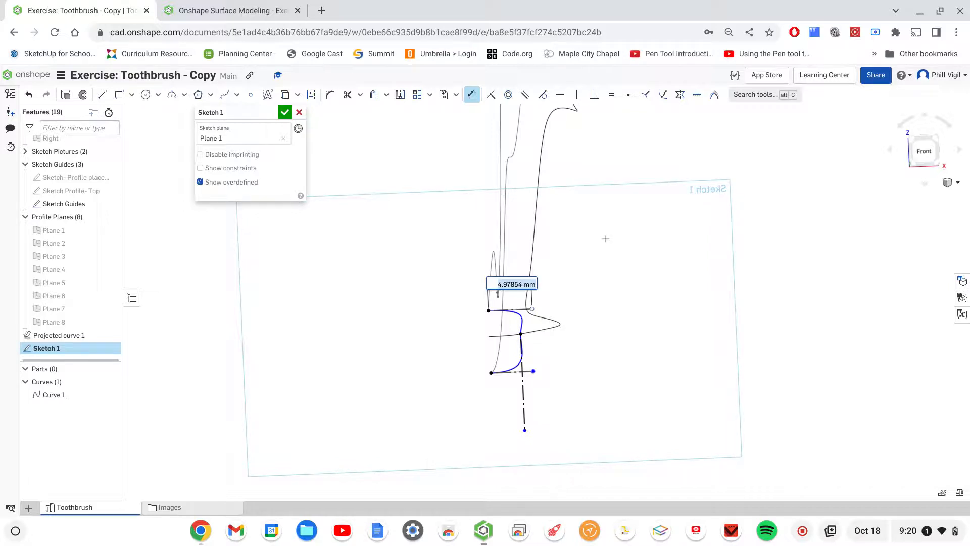
type("3.25")
key("Return")
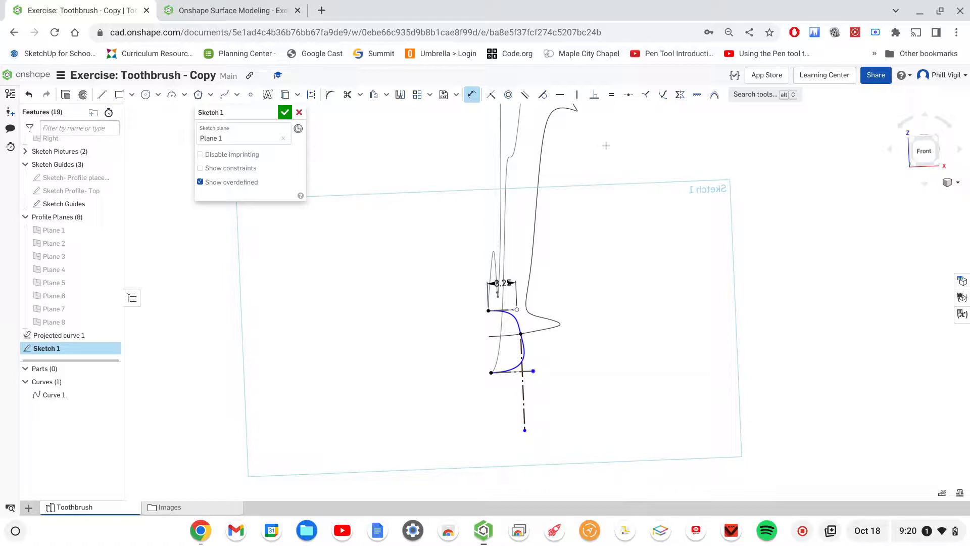
- Try a tangent constraint between the spline and the vertical construction line, and undo it
left_click(542, 95)
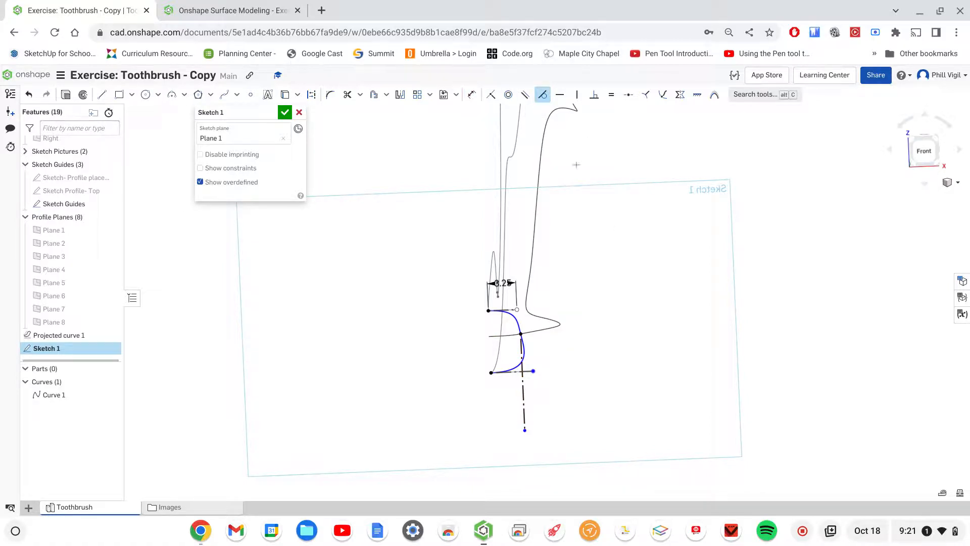
scroll(525, 352, "up", 3)
scroll(523, 348, "up", 3)
left_click(523, 346)
left_click(514, 367)
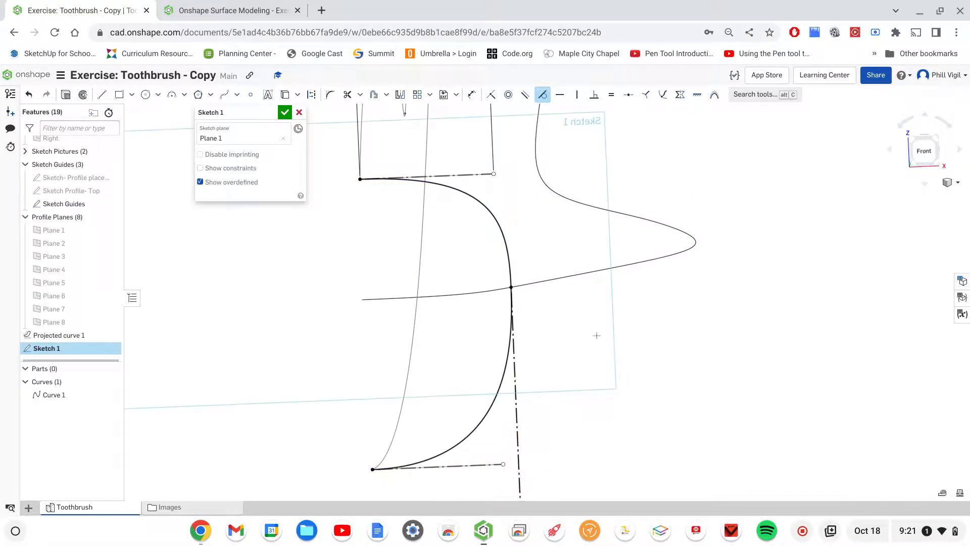
scroll(596, 334, "down", 1)
middle_click_drag(591, 333, 605, 275)
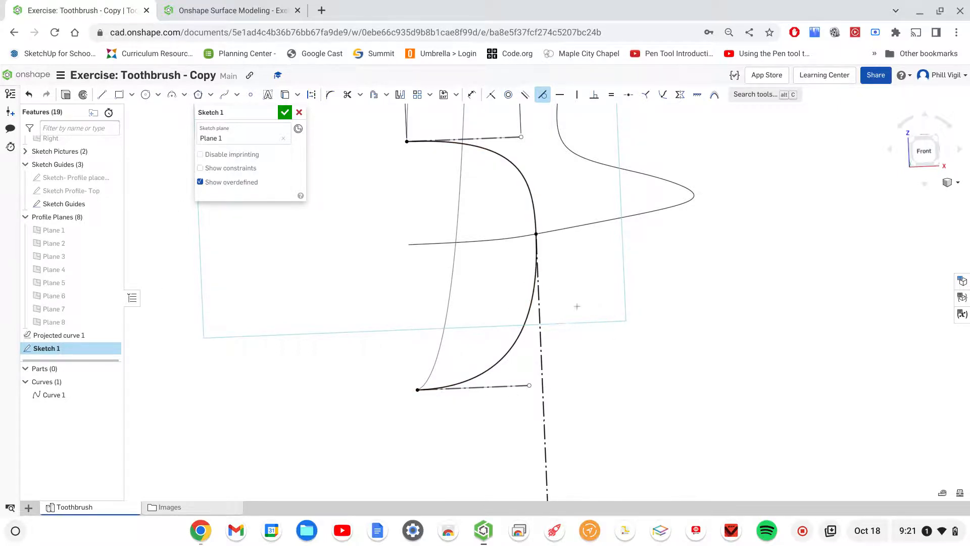
key("Escape")
key("ctrl+z")
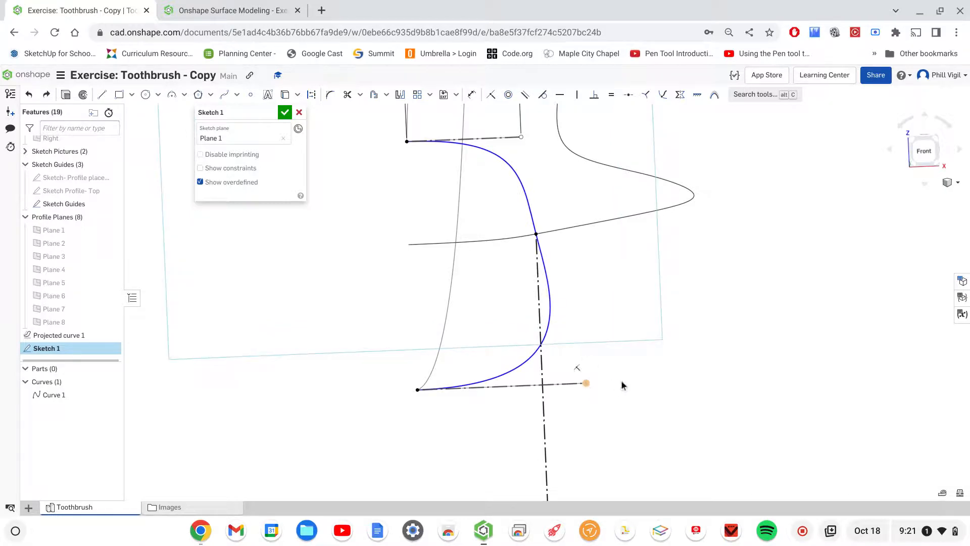
- Try lengthening the spline's lower handle and making the spline tangent to the vertical construction line, and undo the tangent constraint
left_click_drag(586, 383, 710, 378)
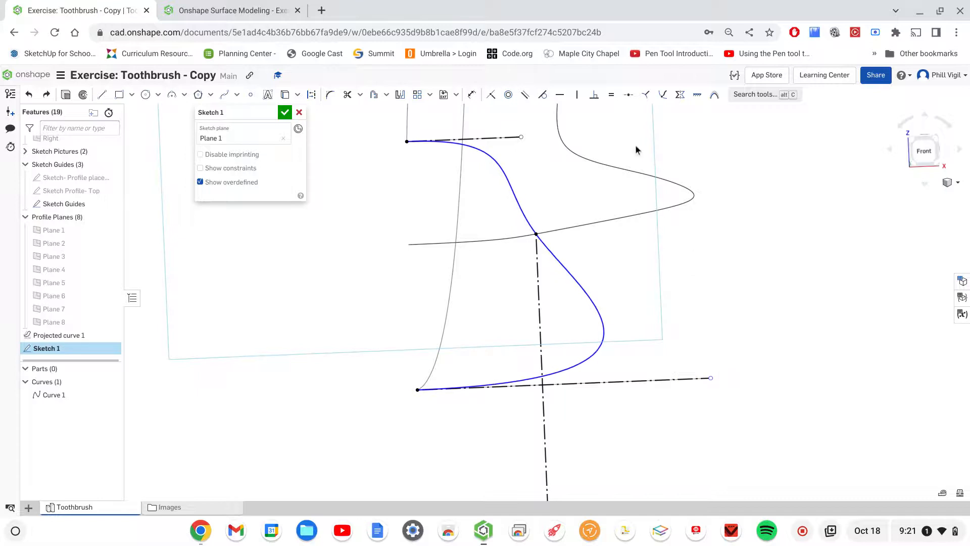
left_click(542, 94)
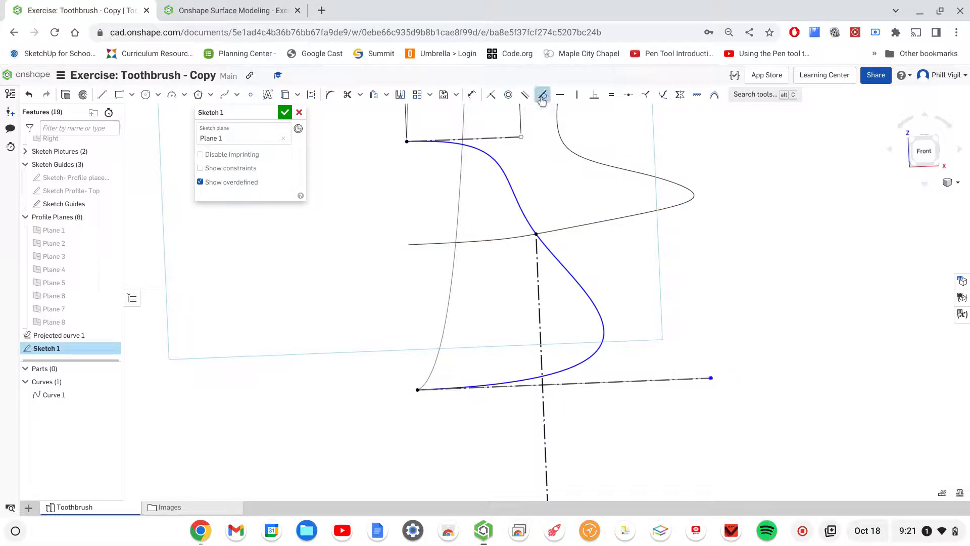
left_click(595, 314)
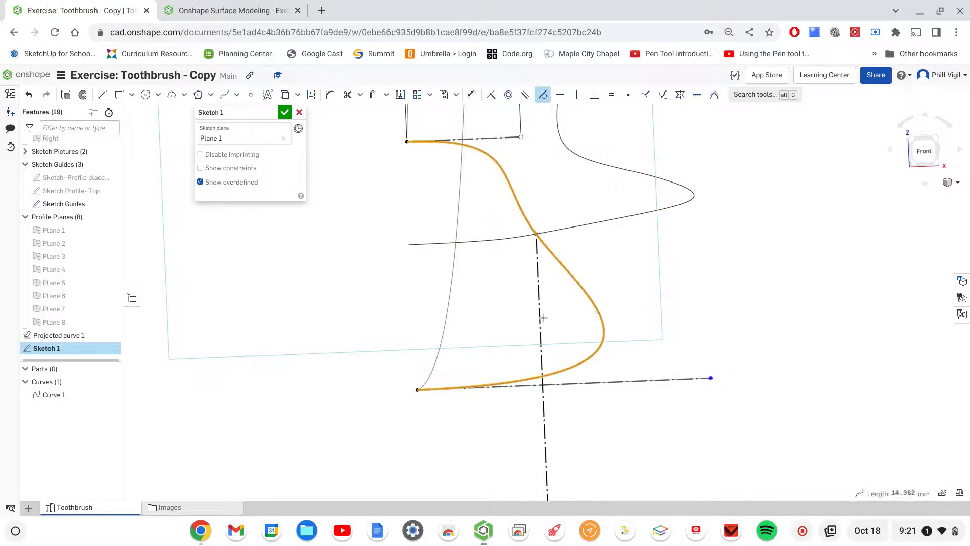
left_click(539, 322)
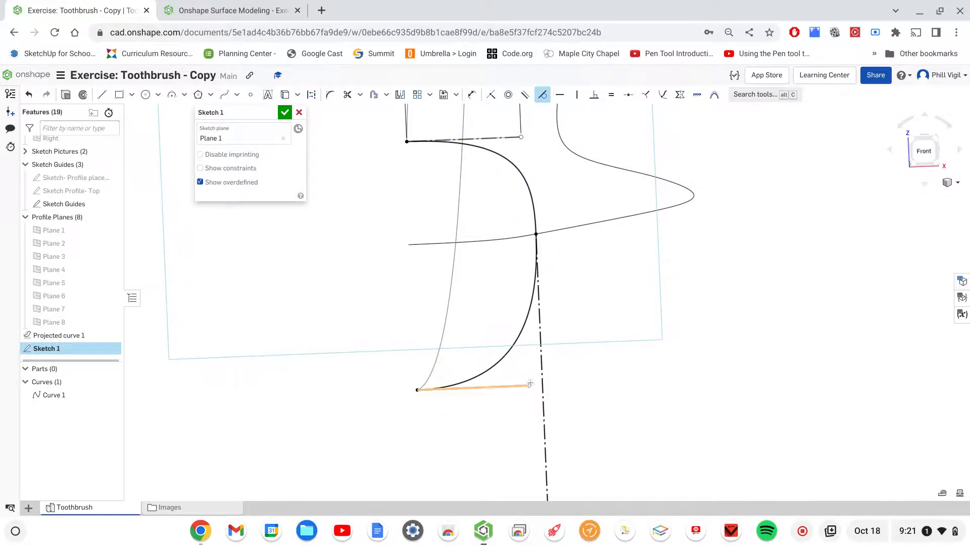
key("Escape")
key("ctrl+z")
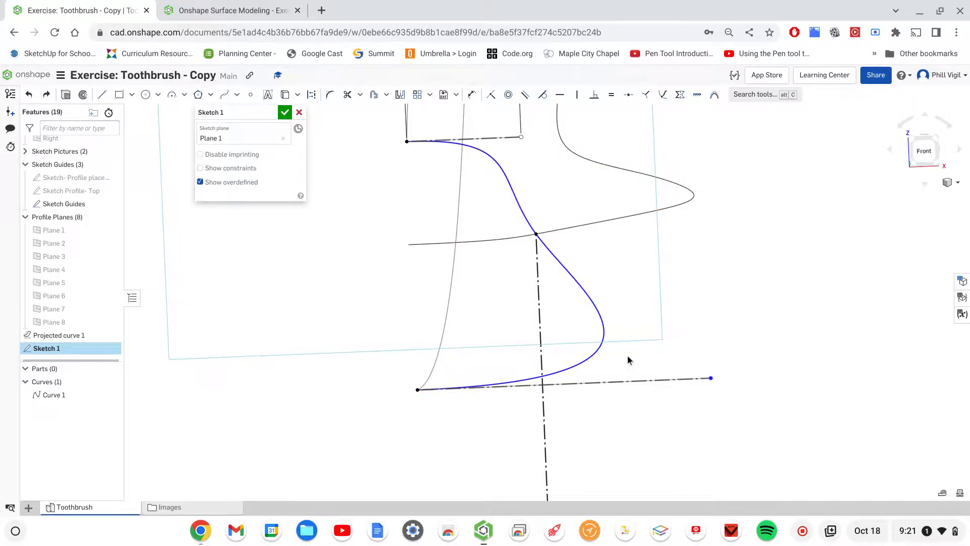
- Shorten the spline's lower handle, make the spline tangent to the vertical construction line, and finish the sketch
left_click_drag(711, 378, 520, 387)
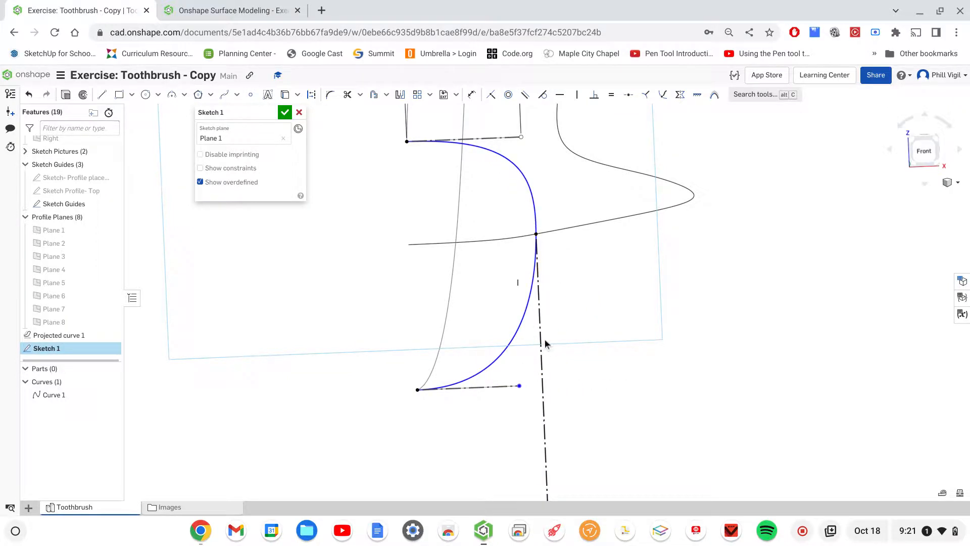
left_click(542, 95)
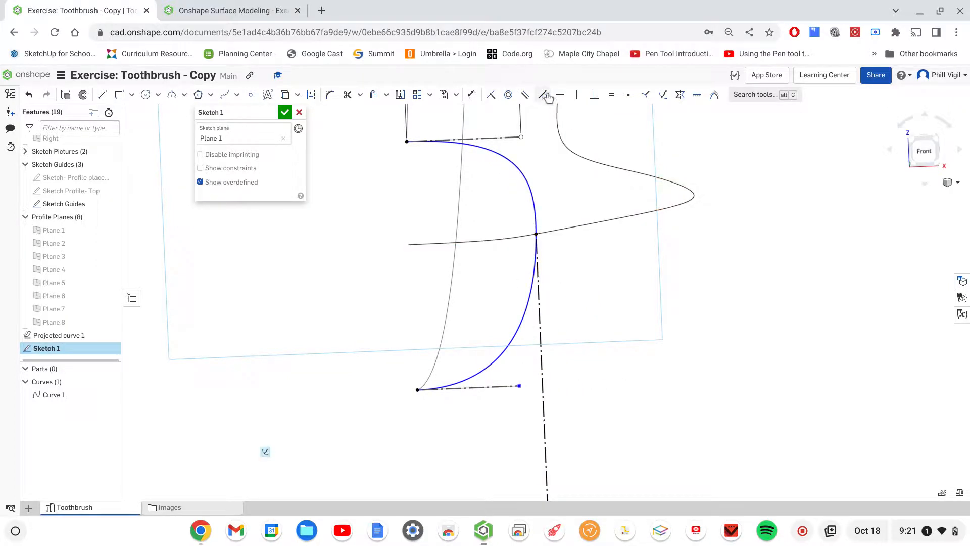
left_click(524, 317)
left_click(541, 327)
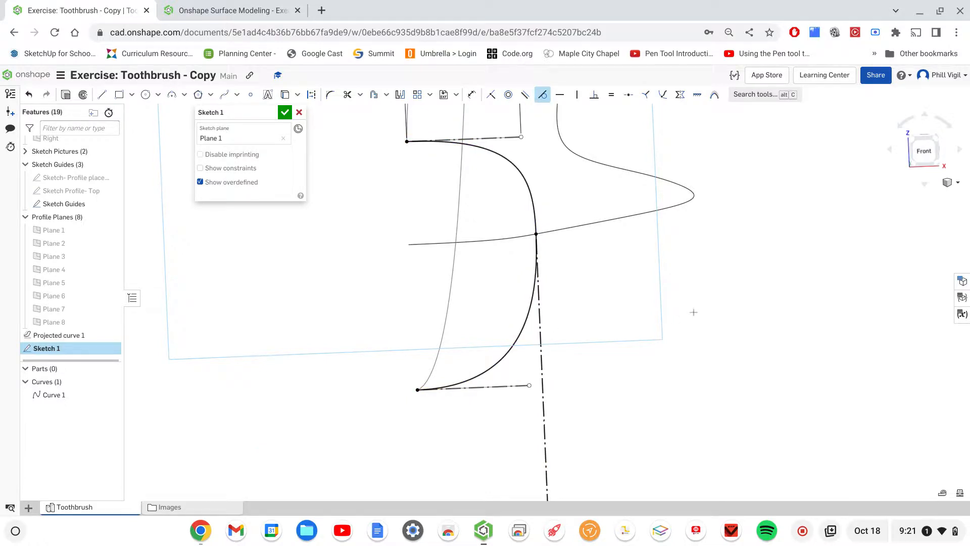
scroll(633, 301, "down", 3)
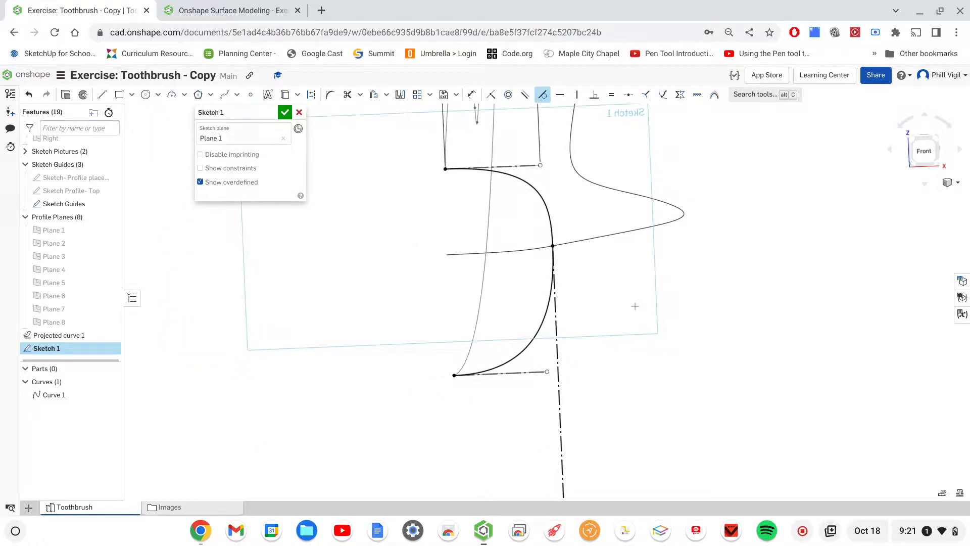
mouse_move(726, 293)
right_mouse_down()
mouse_move(712, 307)
mouse_move(720, 278)
mouse_move(716, 286)
right_mouse_up()
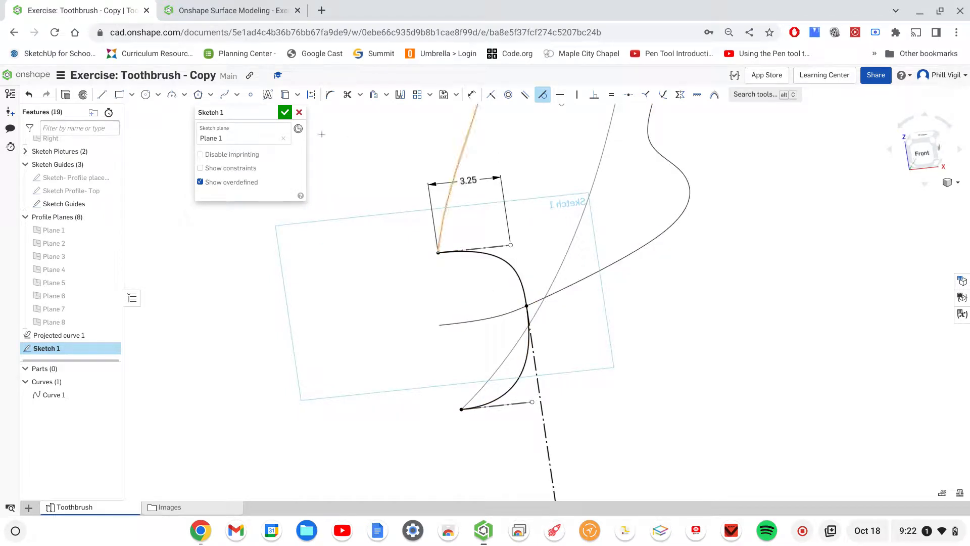
left_click(285, 112)
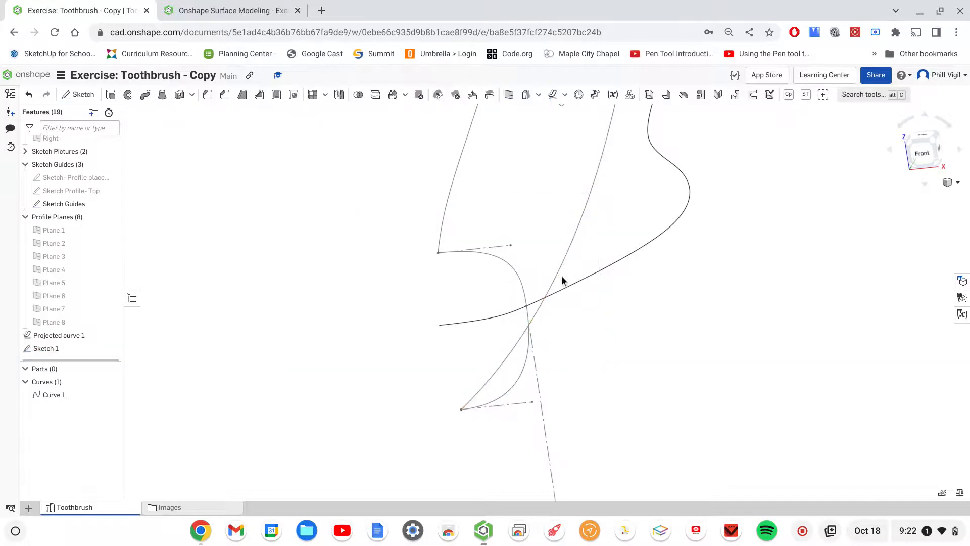
- Copy the finished profile Sketch 1 and paste it onto Plane 2
mouse_move(715, 320)
right_mouse_down()
mouse_move(684, 316)
mouse_move(703, 329)
mouse_move(723, 325)
mouse_move(709, 326)
right_mouse_up()
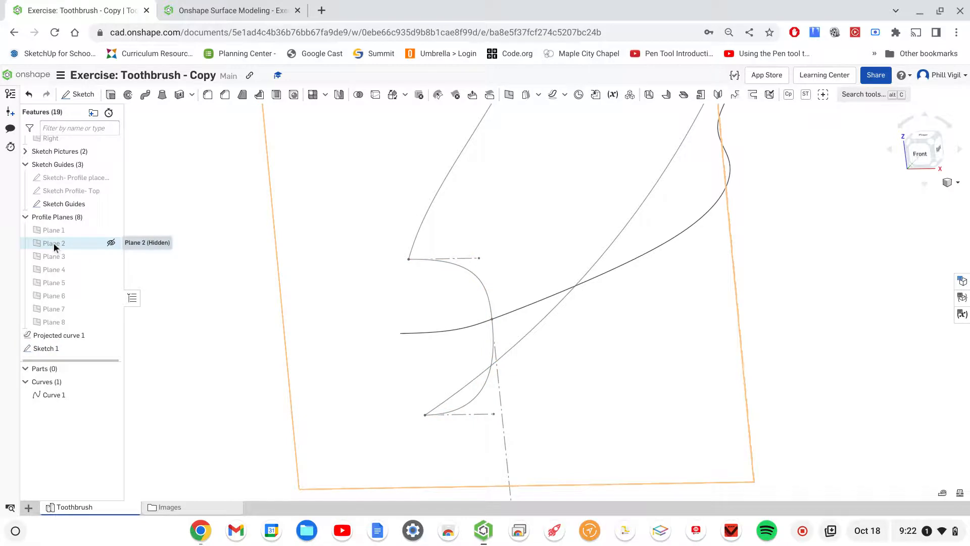
right_click(45, 350)
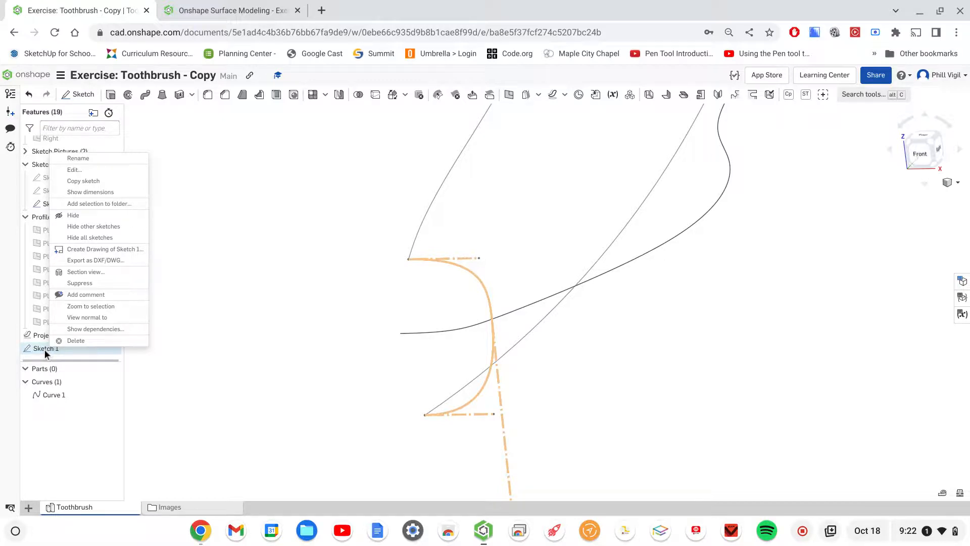
left_click(93, 182)
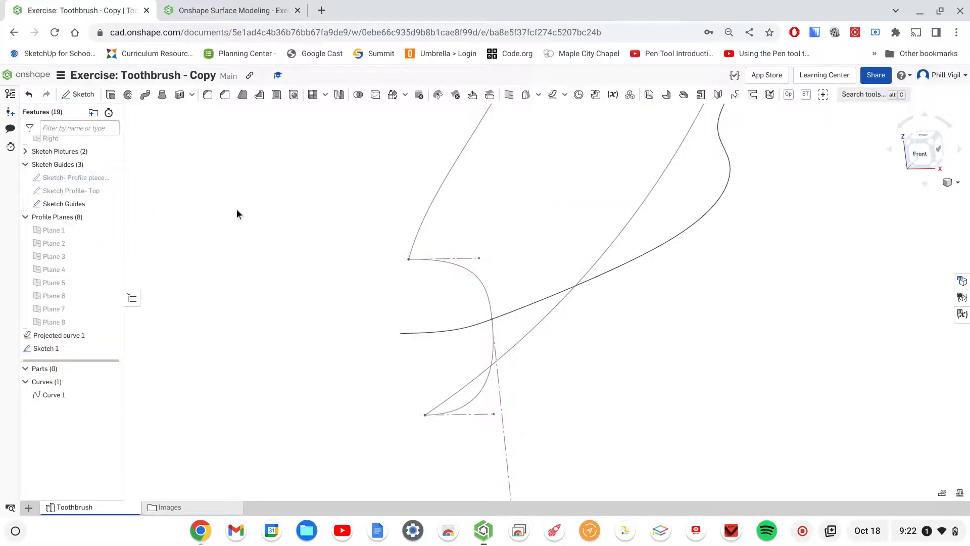
left_click(51, 243)
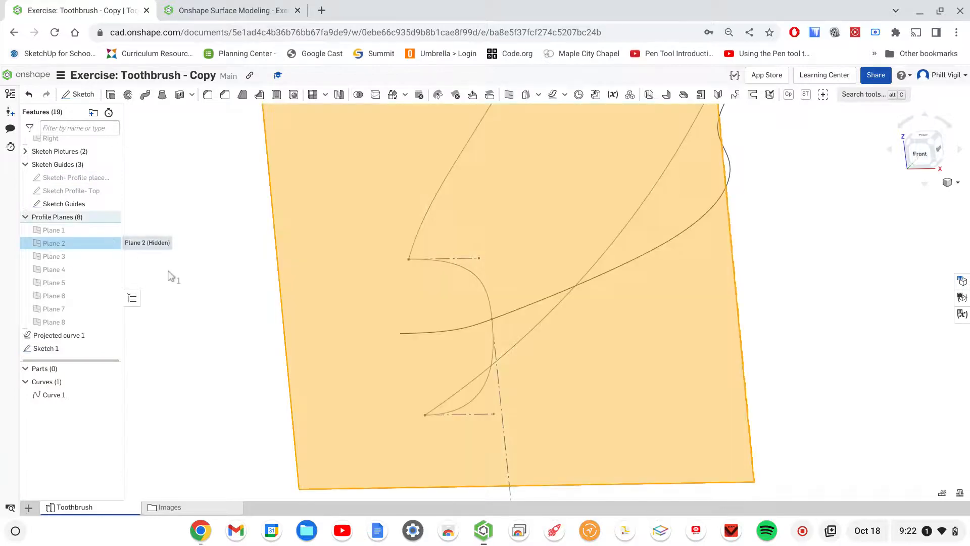
right_click(56, 247)
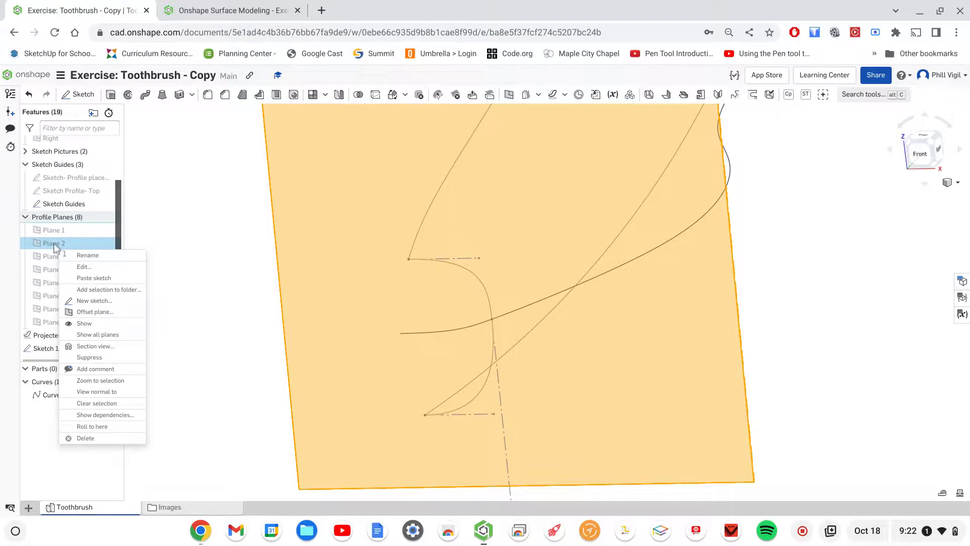
left_click(99, 277)
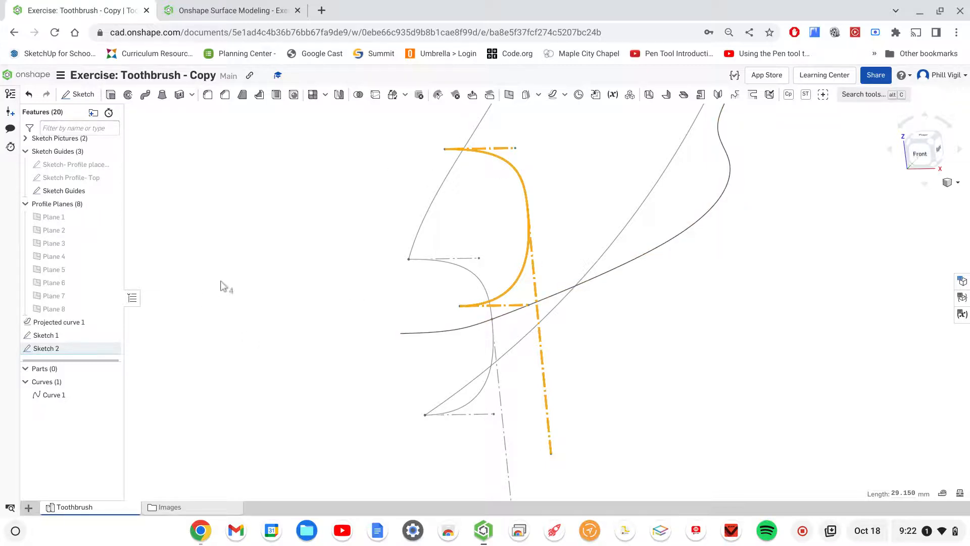
left_click(283, 354)
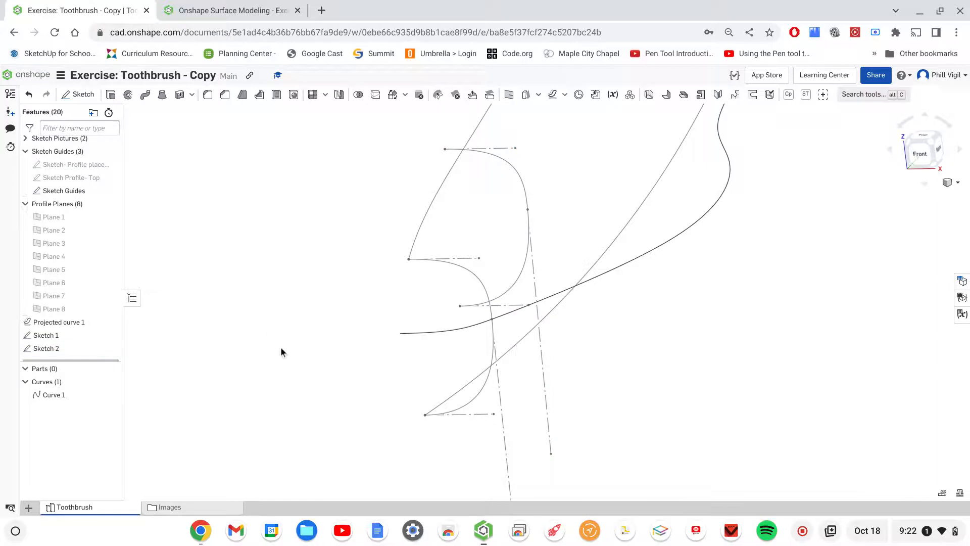
- Paste the copied profile sketch onto Plane 3 and Plane 4
left_click(47, 243)
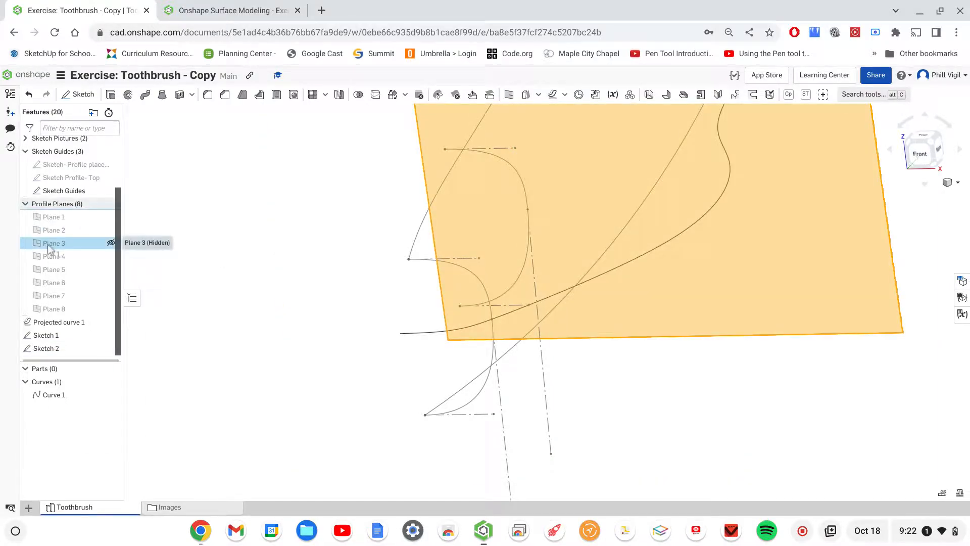
right_click(47, 245)
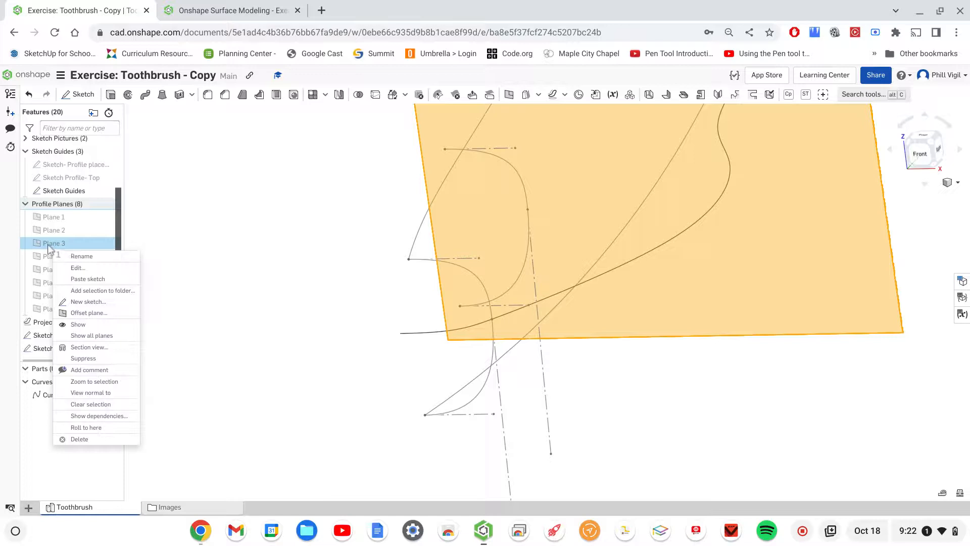
left_click(87, 279)
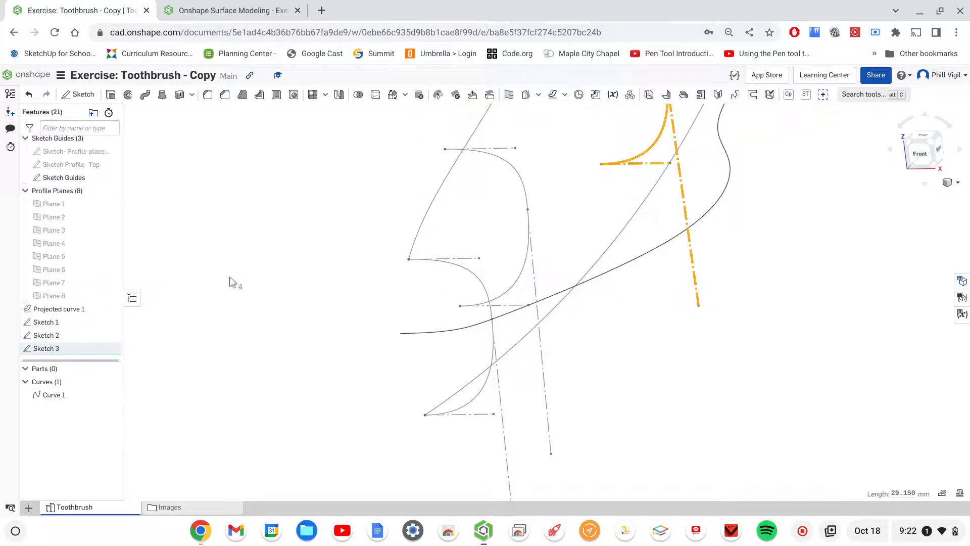
right_click(50, 244)
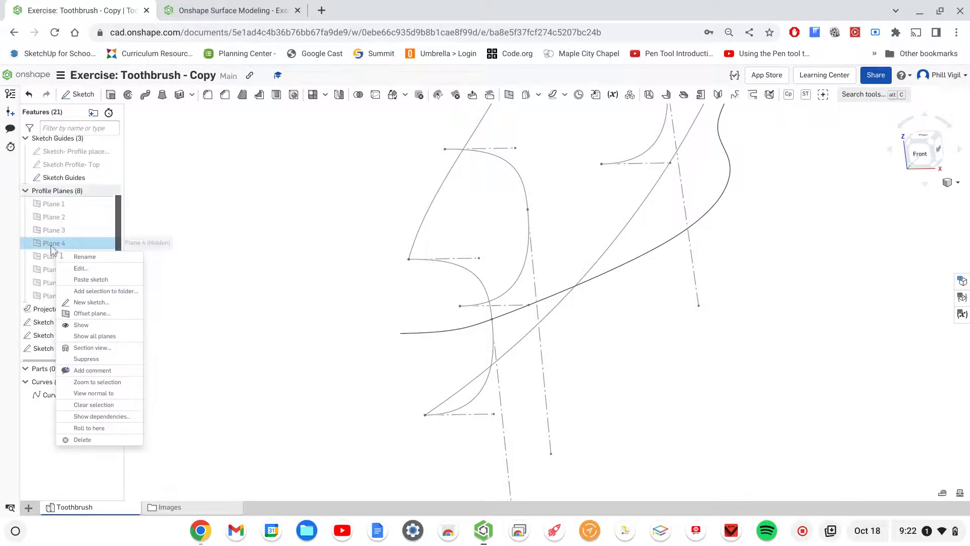
left_click(96, 283)
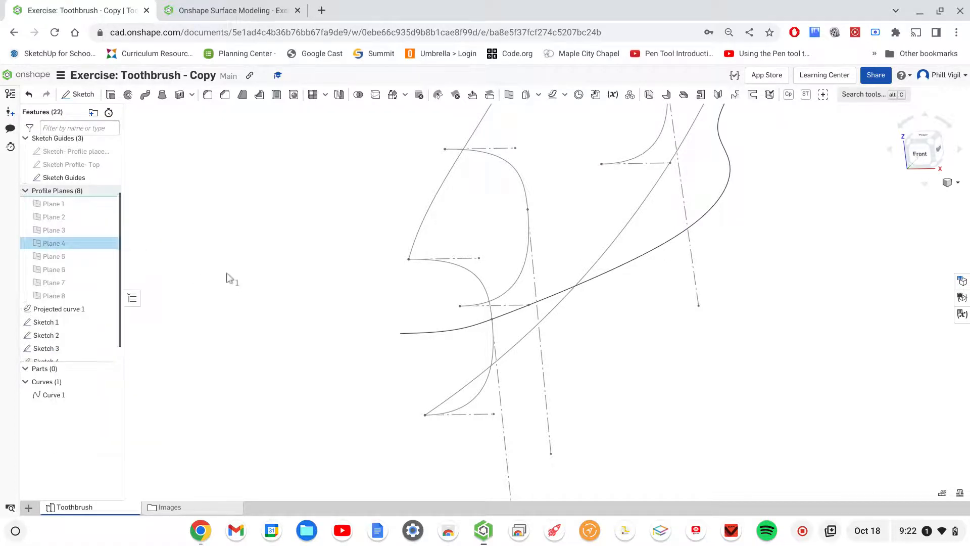
left_click(227, 273)
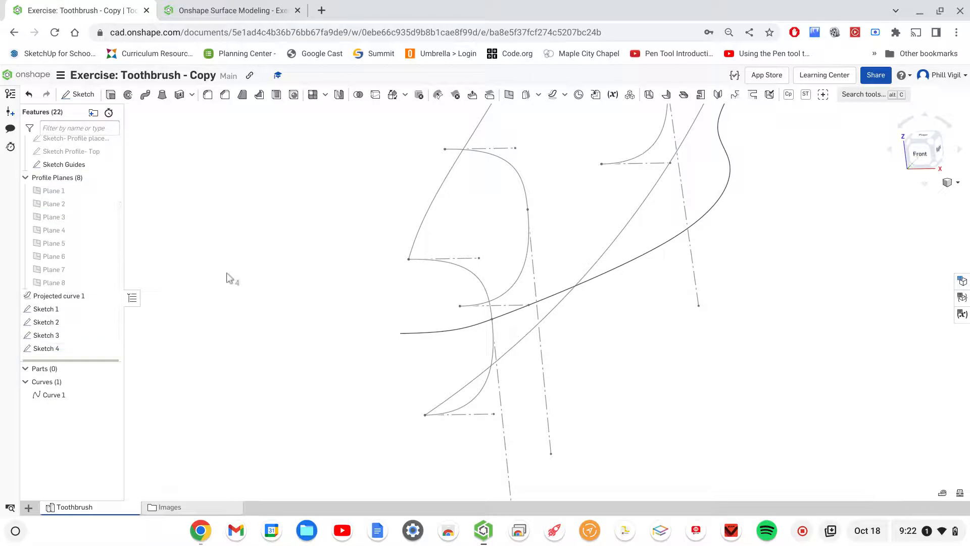
- Paste the copied profile sketch onto Plane 5 and Plane 6
left_click(54, 246)
right_click(54, 247)
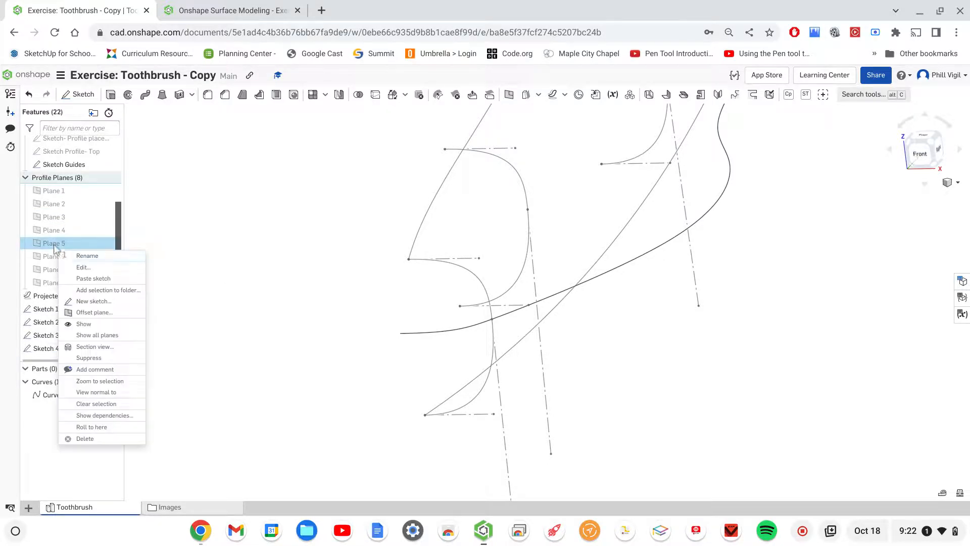
left_click(90, 279)
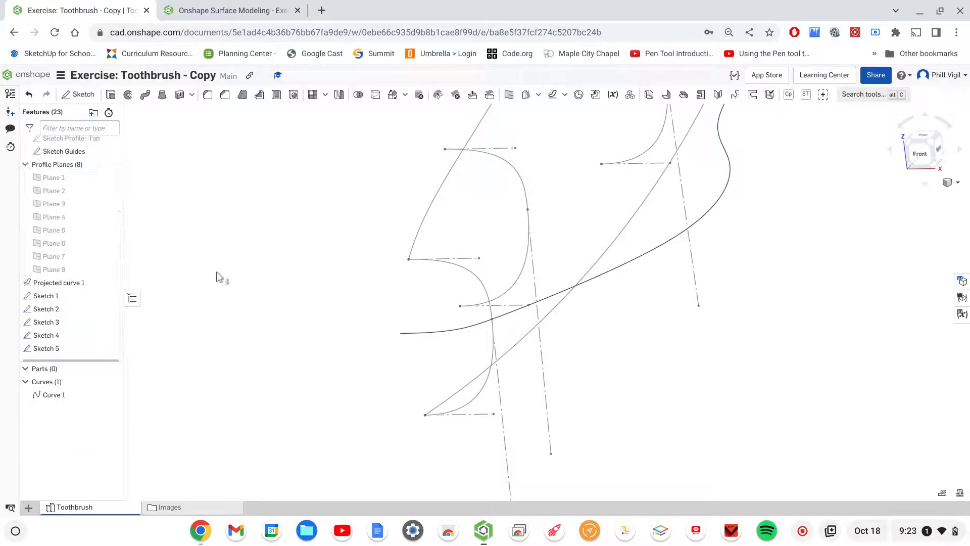
right_click(59, 245)
left_click(97, 281)
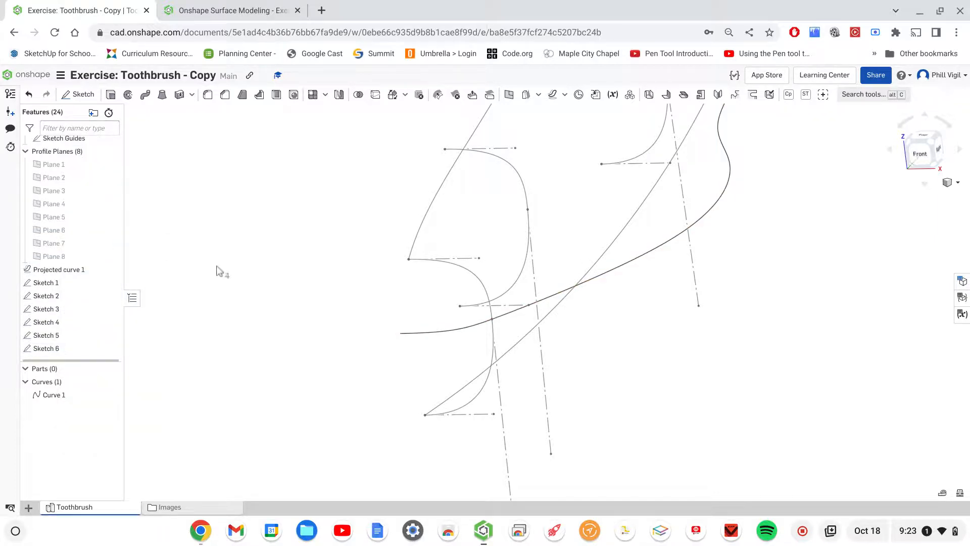
- Paste the copied profile sketch onto Plane 7 and Plane 8
left_click(48, 244)
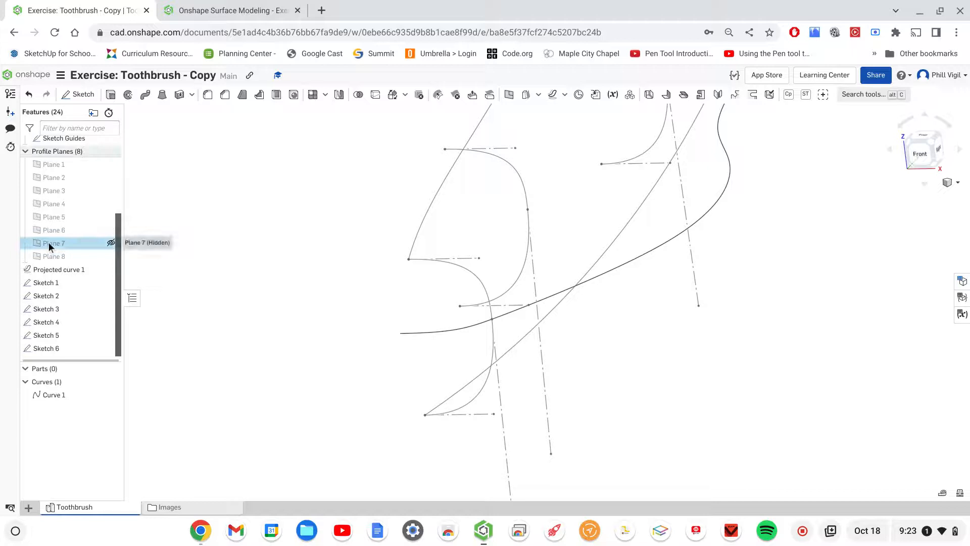
right_click(49, 245)
left_click(86, 278)
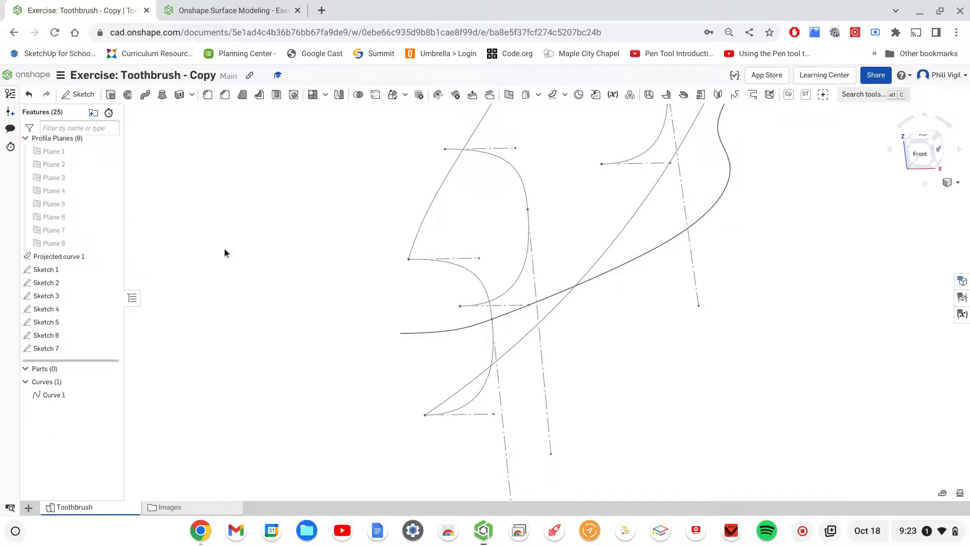
left_click(55, 245)
right_click(71, 248)
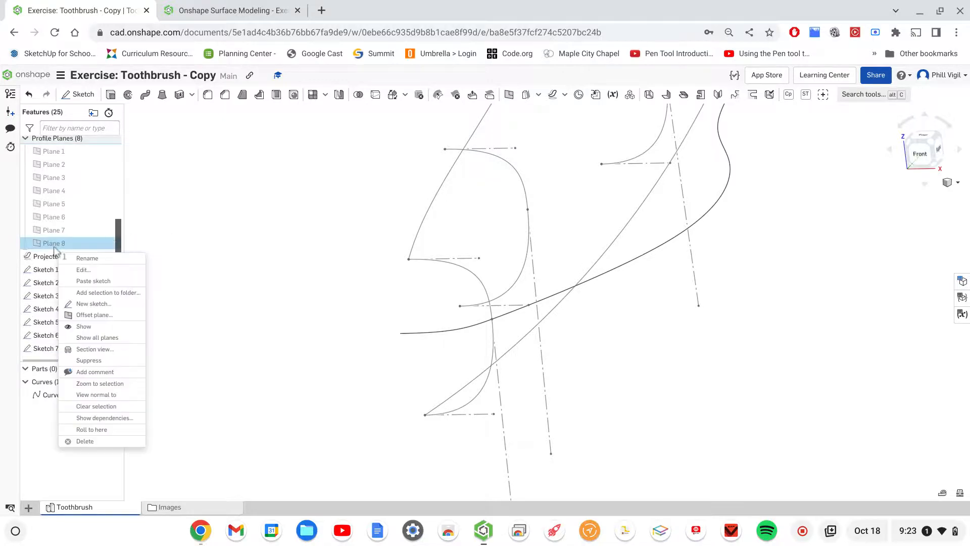
left_click(96, 282)
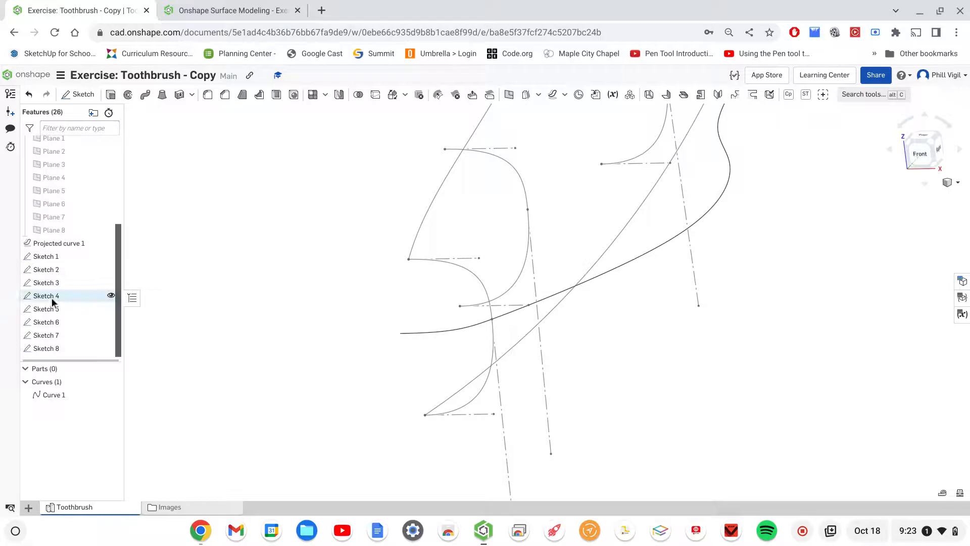
- Hide all eight profile sketches, Sketch 1 through Sketch 8
scroll(52, 298, "down", 1)
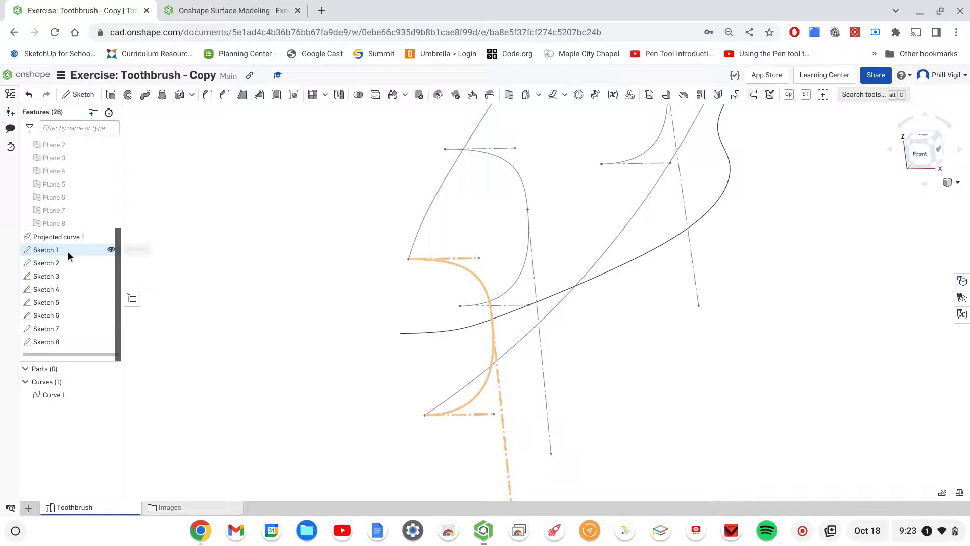
left_click(111, 249)
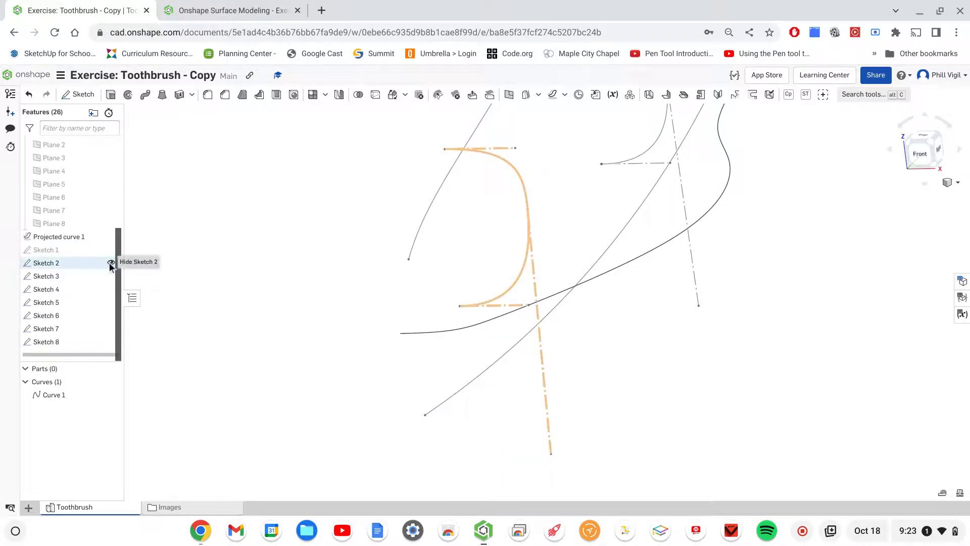
left_click(111, 262)
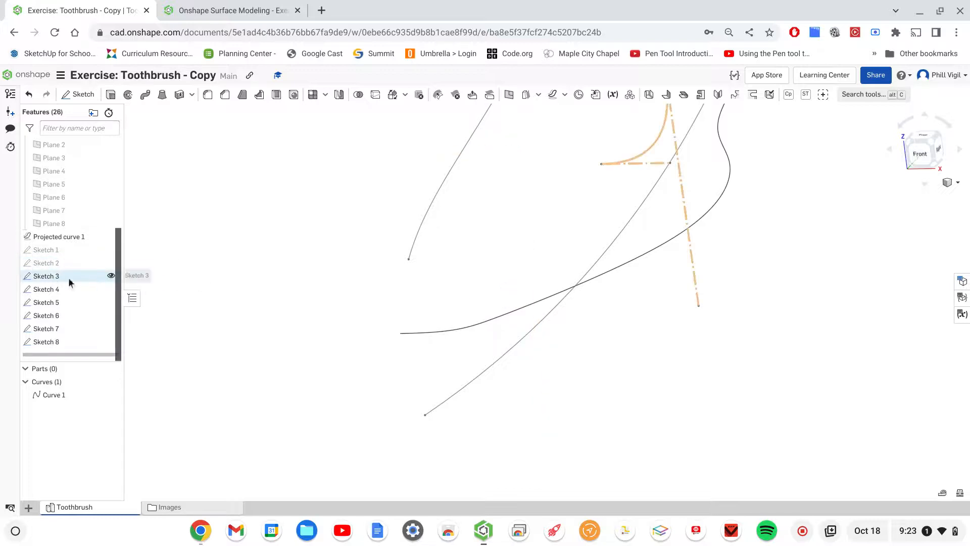
left_click(111, 275)
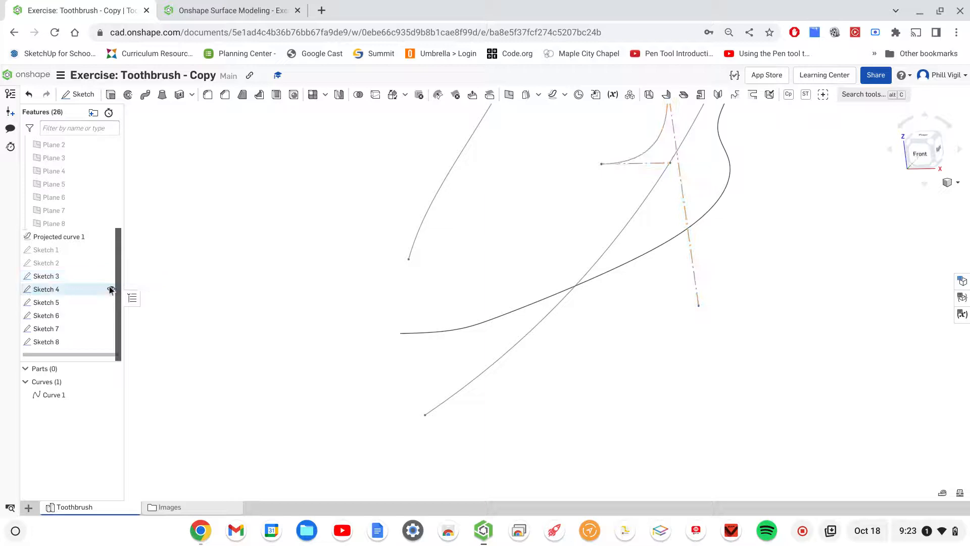
left_click(111, 289)
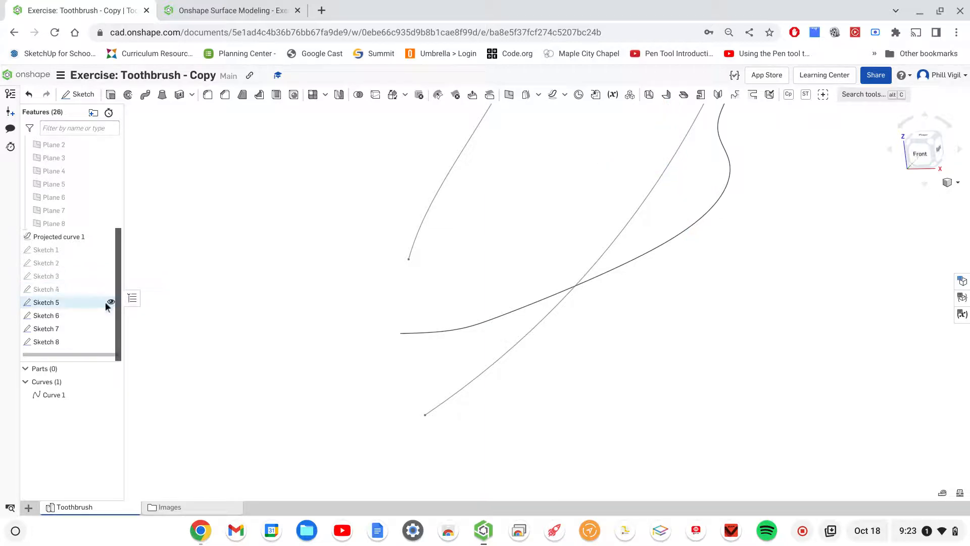
left_click(111, 302)
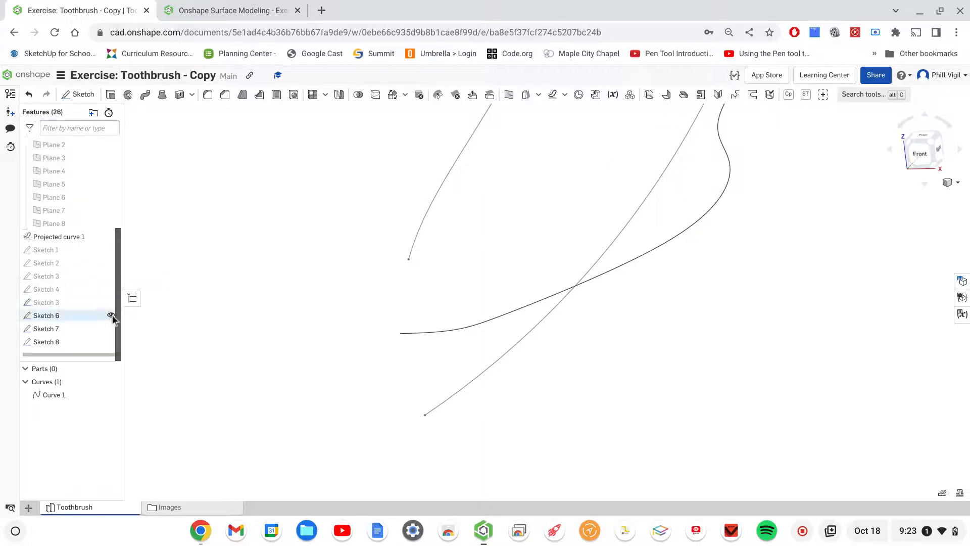
left_click(110, 316)
left_click(111, 328)
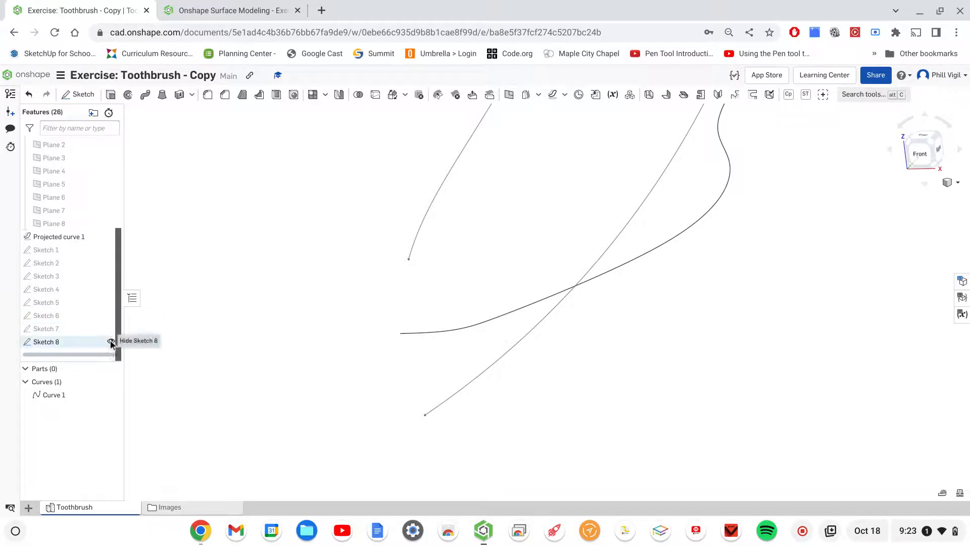
left_click(111, 341)
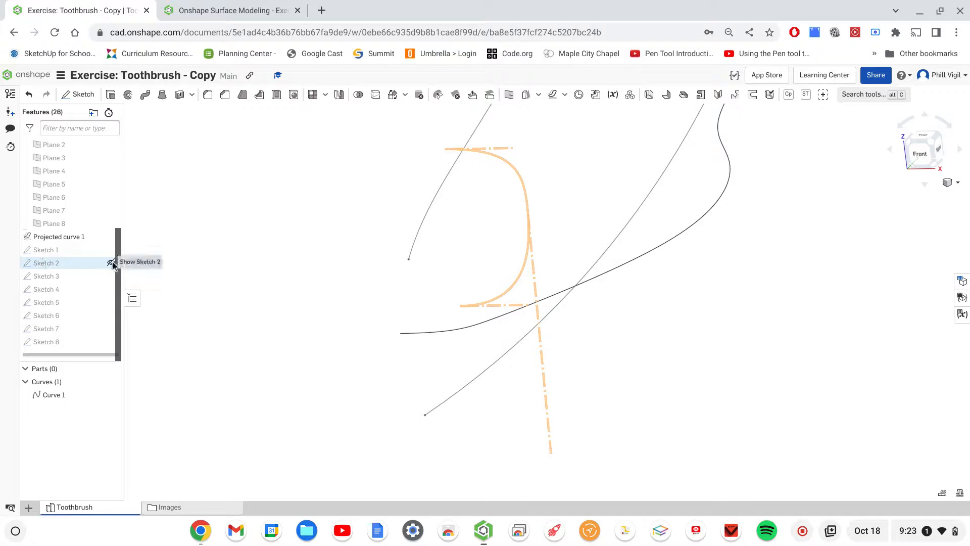
- Show Sketch 2, open it for editing and pierce its middle spline point to the projected curve
left_click(111, 263)
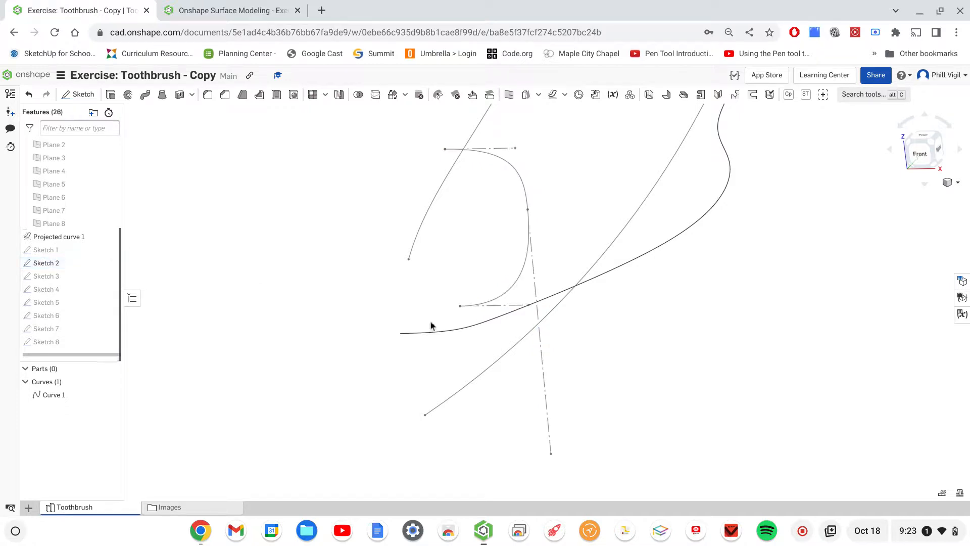
mouse_move(725, 375)
right_mouse_down()
mouse_move(756, 377)
mouse_move(739, 378)
right_mouse_up()
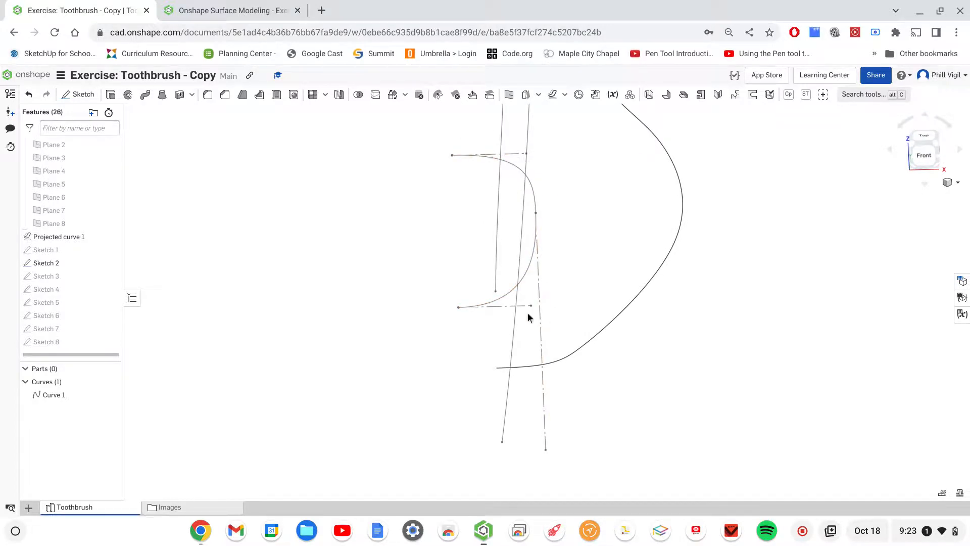
middle_click_drag(572, 254, 482, 265)
left_click(449, 227)
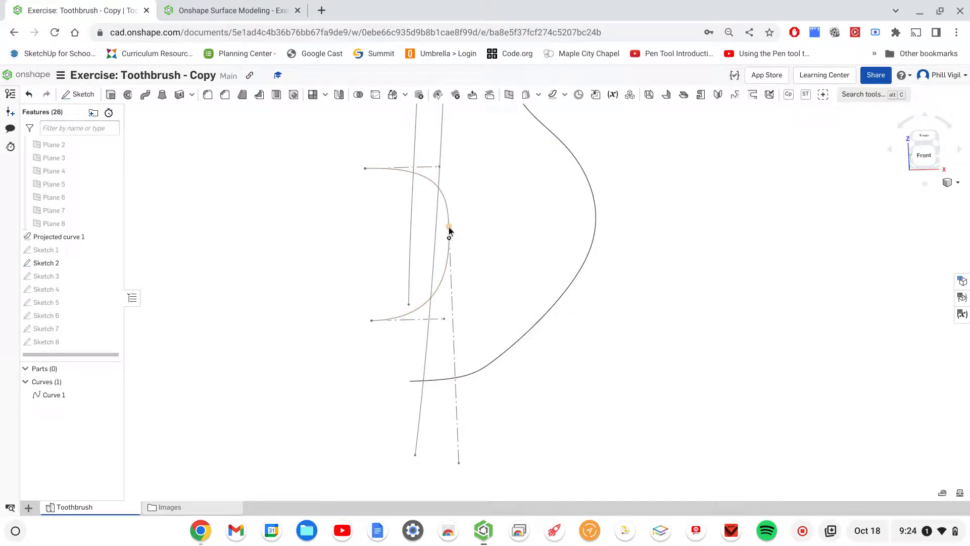
right_click_drag(499, 230, 463, 259)
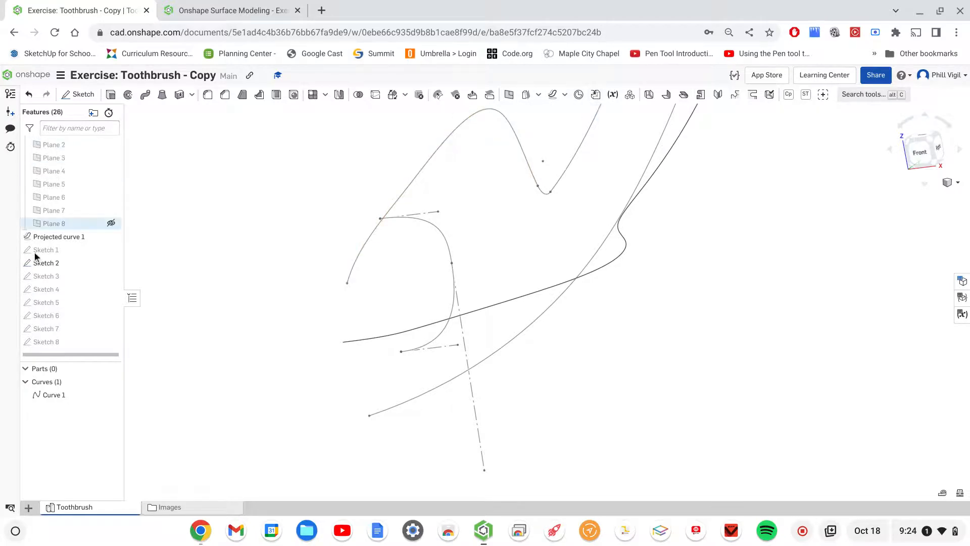
double_click(44, 264)
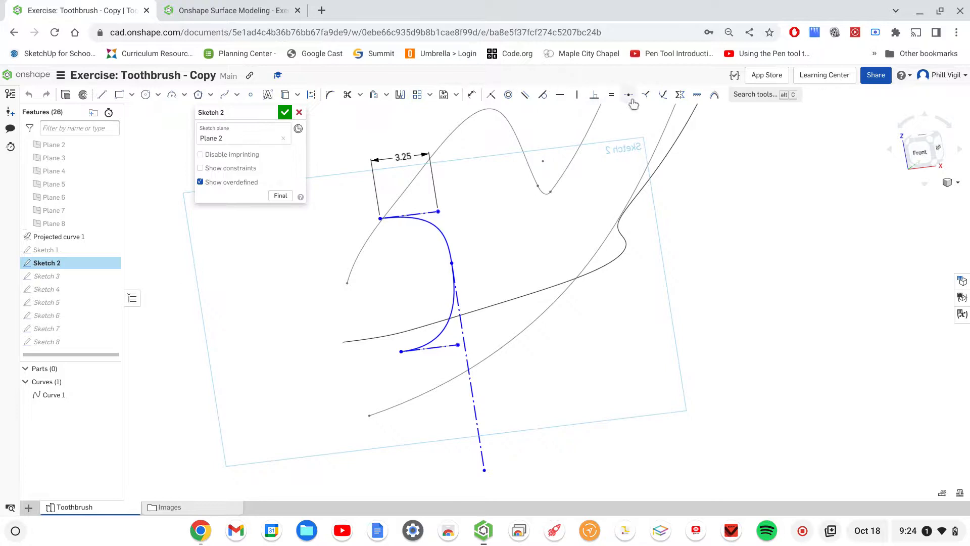
left_click(662, 95)
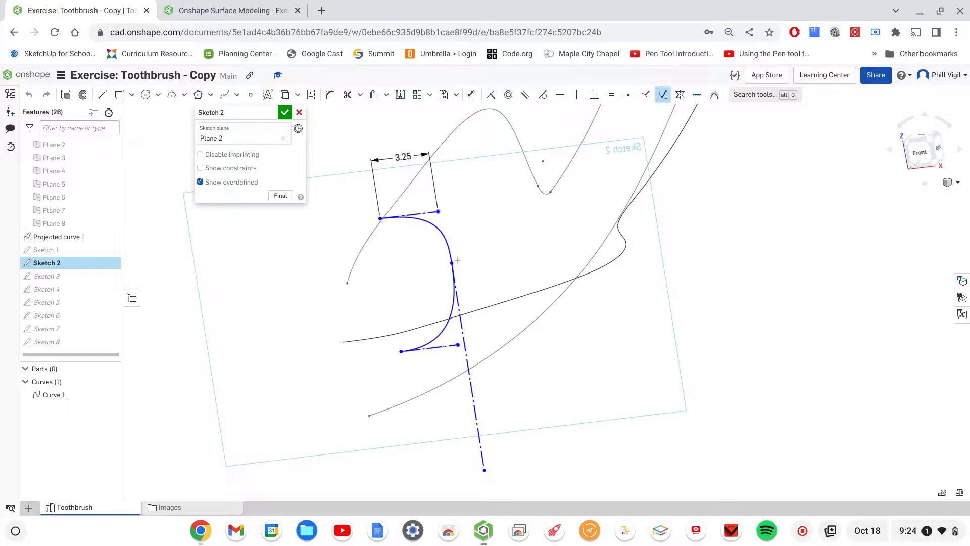
left_click(519, 295)
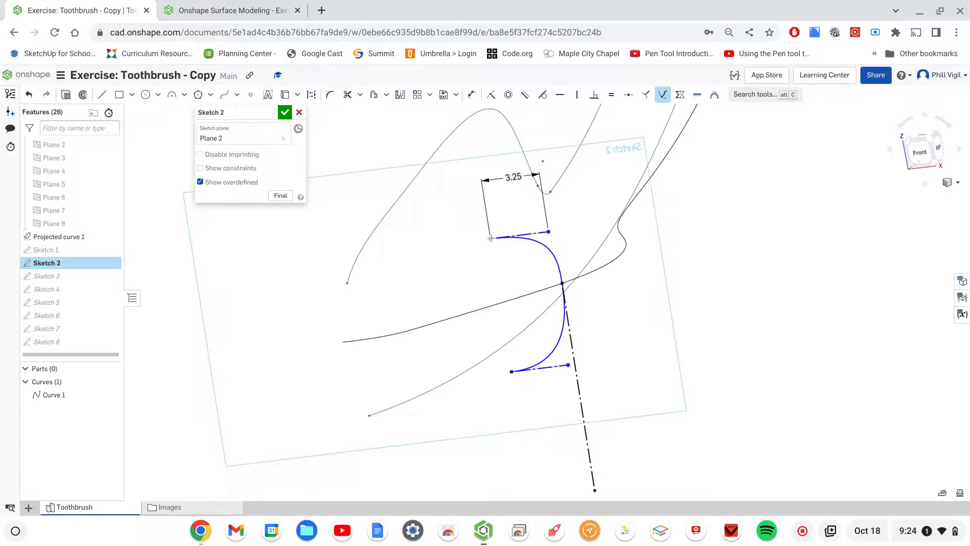
- Pierce the upper and lower endpoints of the Sketch 2 spline to the upper and lower guide curves
left_click(423, 163)
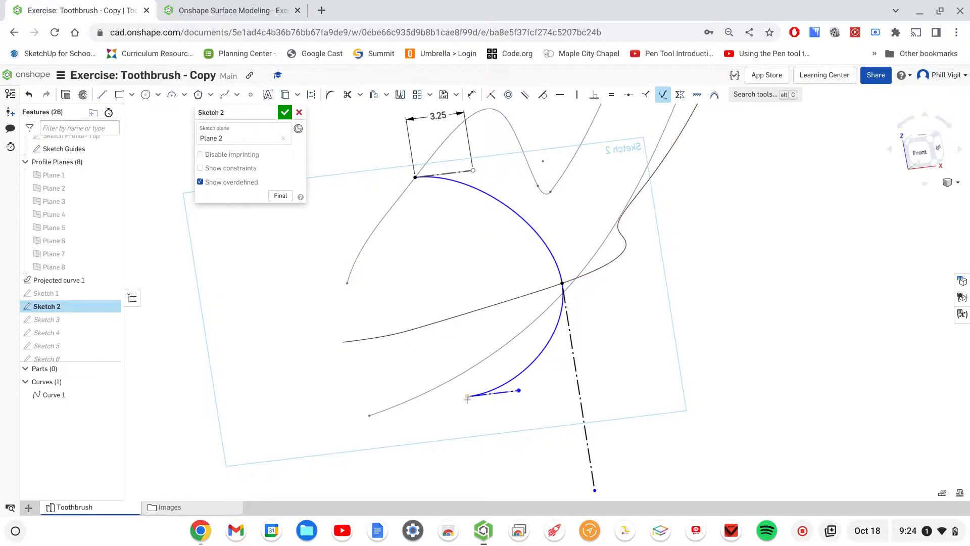
left_click(467, 396)
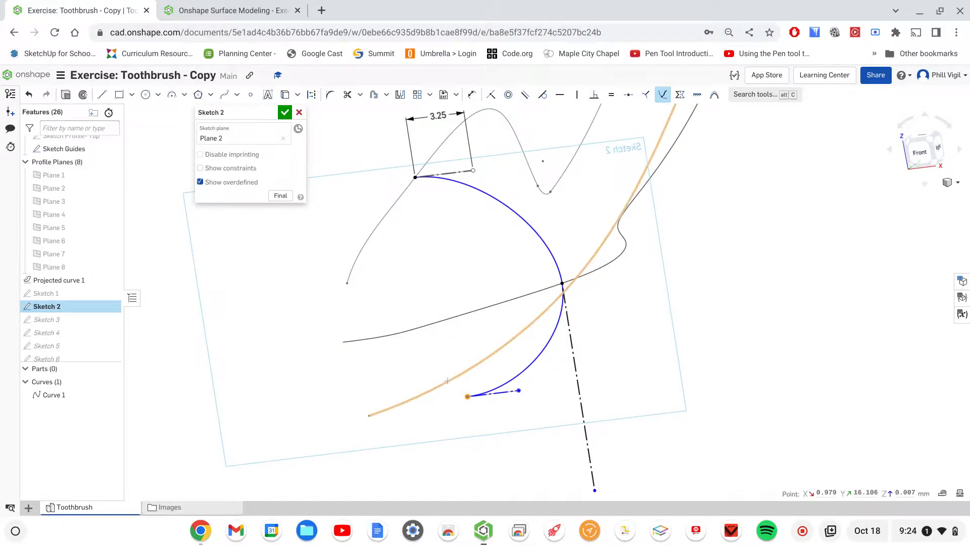
left_click(448, 381)
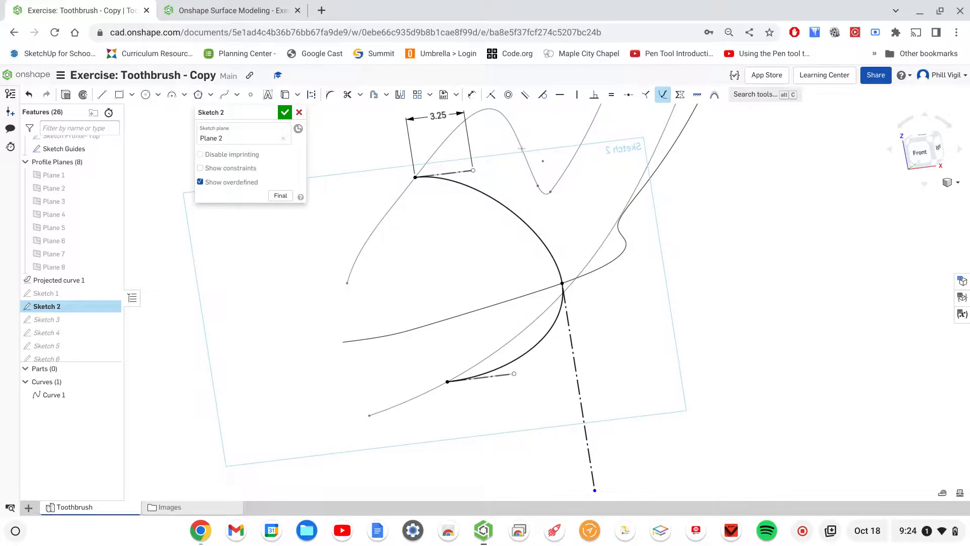
- Set the upper tangent handle dimension in Sketch 2 to 7, then accept and hide the sketch
key("Escape")
double_click(437, 117)
type("7")
key("Return")
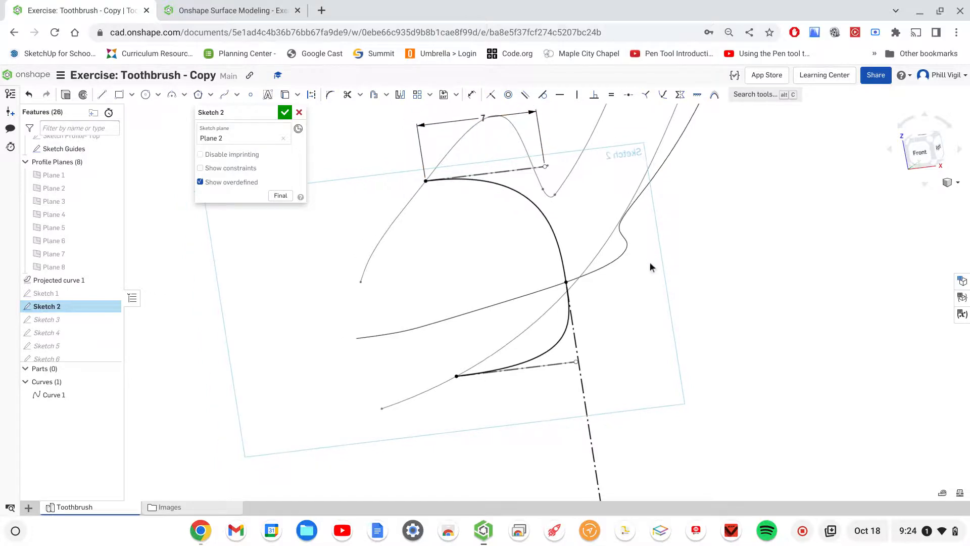
mouse_move(666, 335)
right_mouse_down()
mouse_move(681, 328)
mouse_move(649, 340)
mouse_move(669, 344)
right_mouse_up()
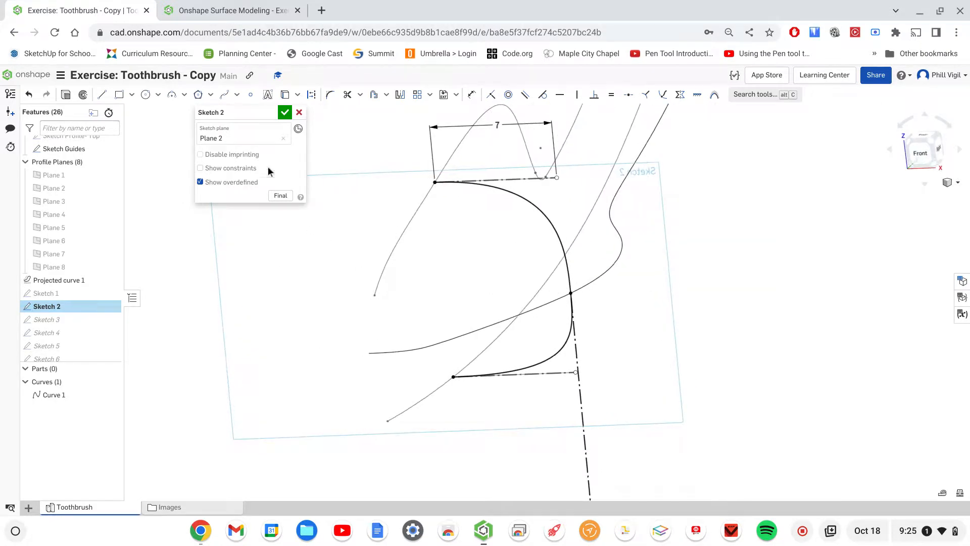
left_click(286, 113)
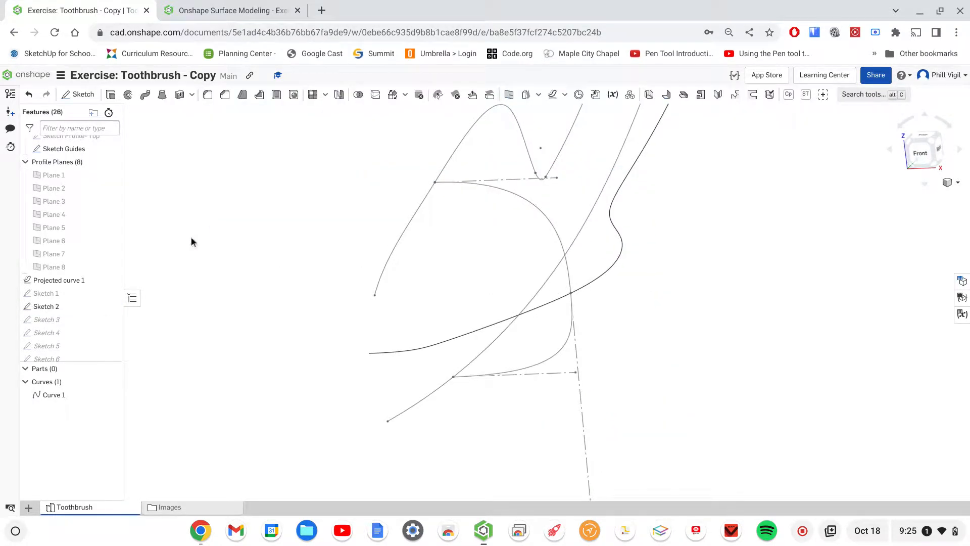
left_click(111, 306)
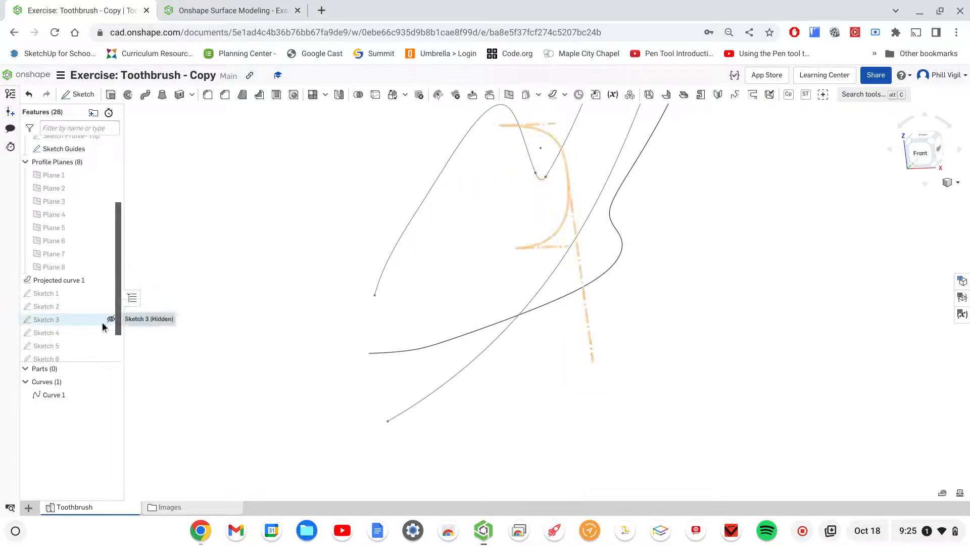
- Open Sketch 3 for editing and pierce its middle spline point to the projected curve
left_click(51, 321)
double_click(51, 319)
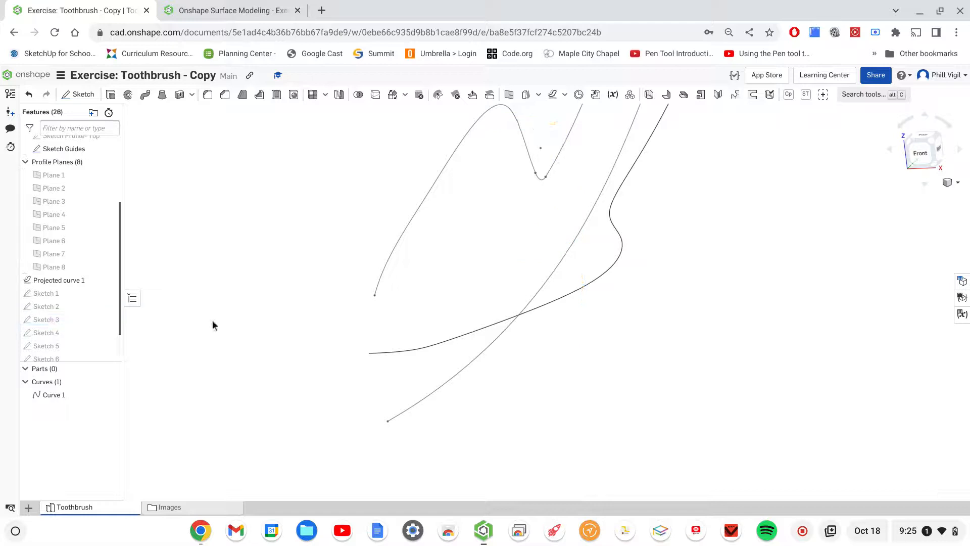
mouse_move(681, 190)
middle_mouse_down()
mouse_move(682, 210)
mouse_move(656, 230)
middle_mouse_up()
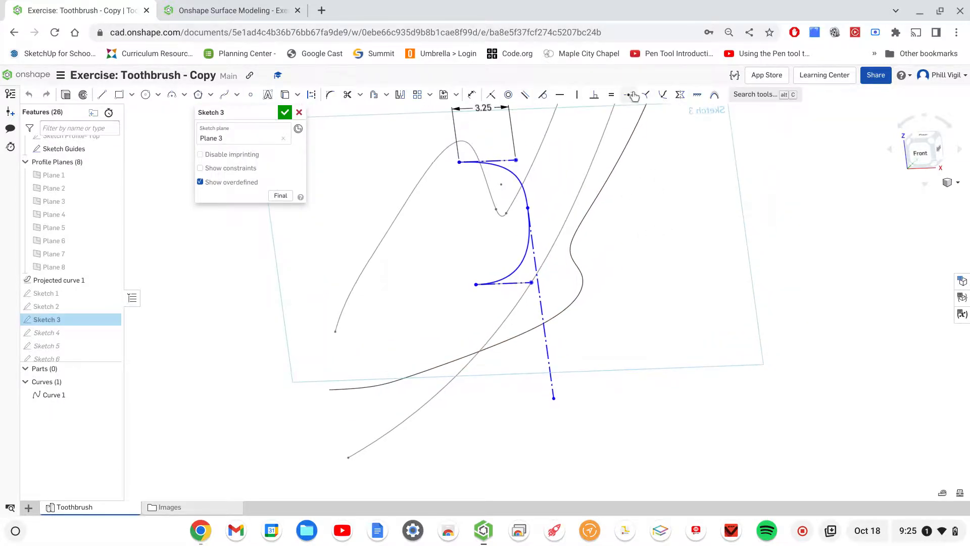
left_click(662, 94)
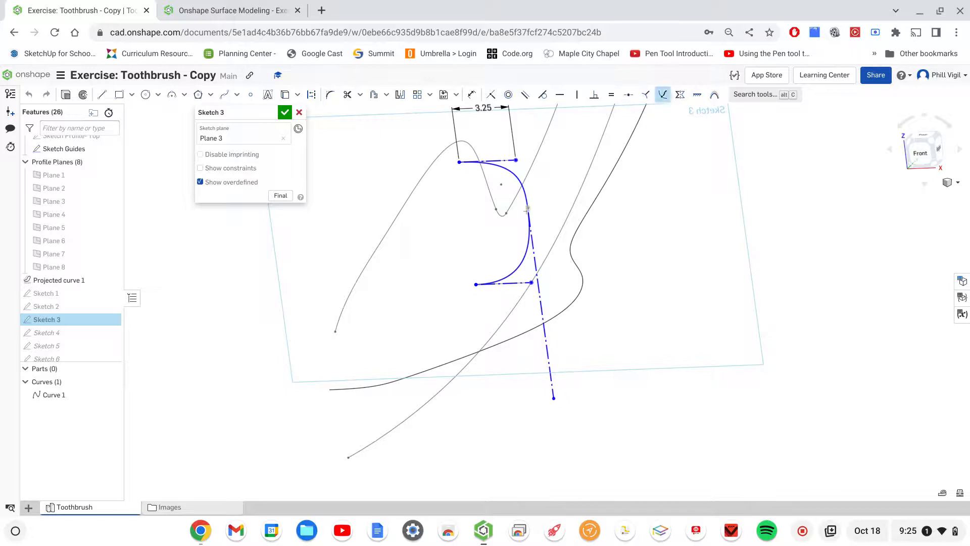
left_click(573, 245)
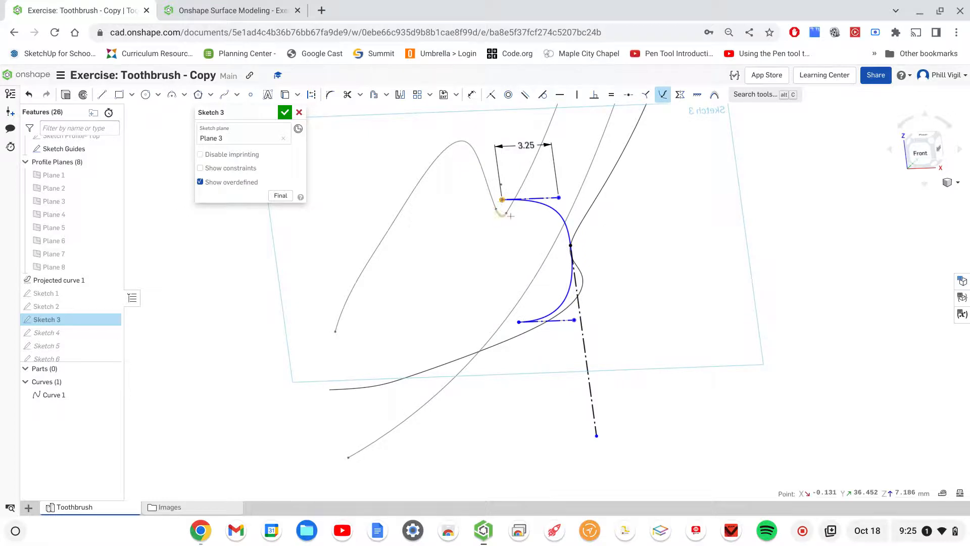
- Pierce the upper endpoint of the Sketch 3 spline to the small arc in the dip of the upper guide
scroll(503, 202, "down", 4)
scroll(511, 217, "up", 5)
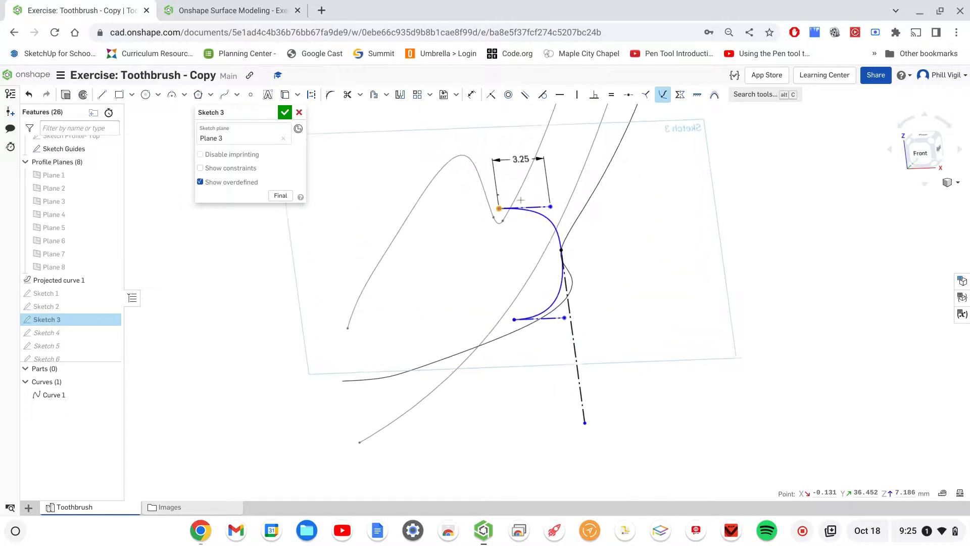
scroll(521, 200, "up", 5)
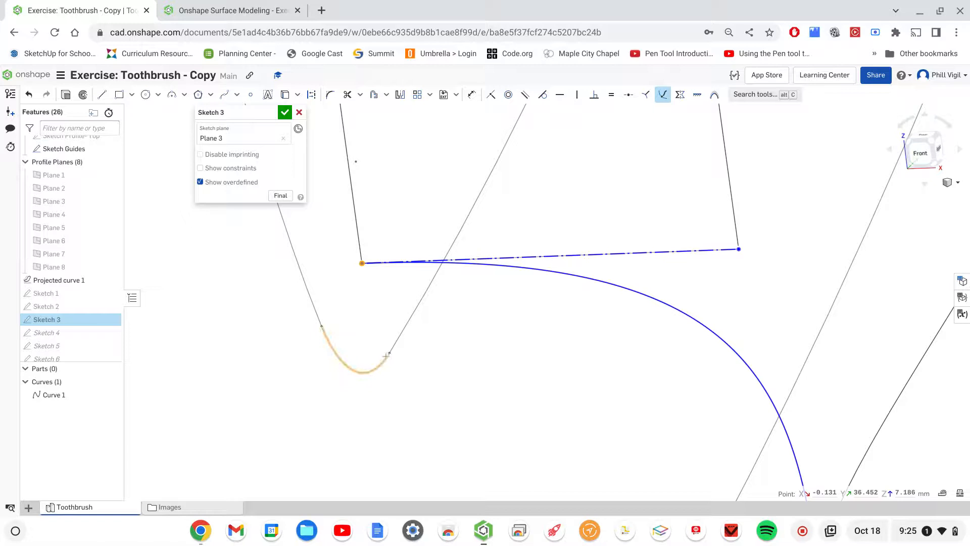
left_click(387, 360)
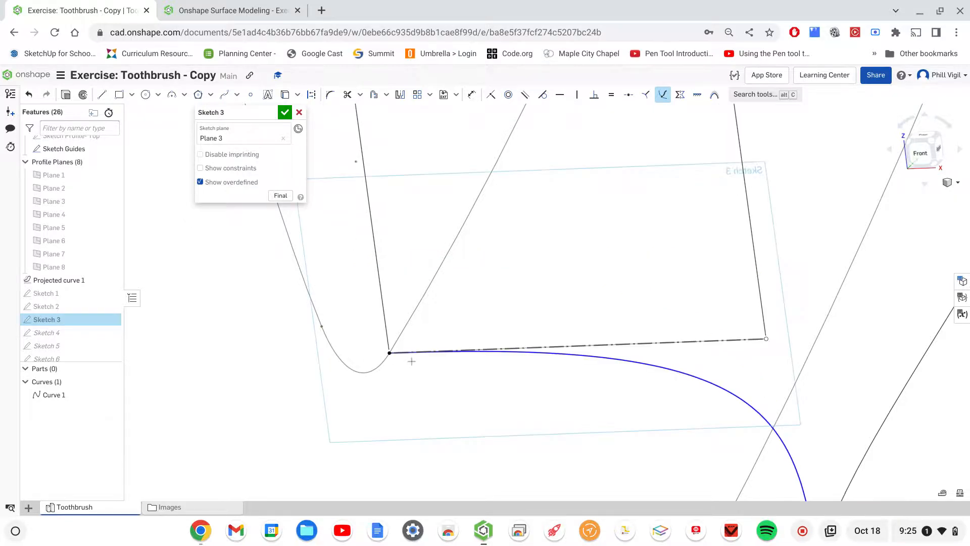
scroll(426, 364, "up", 3)
scroll(335, 344, "up", 1)
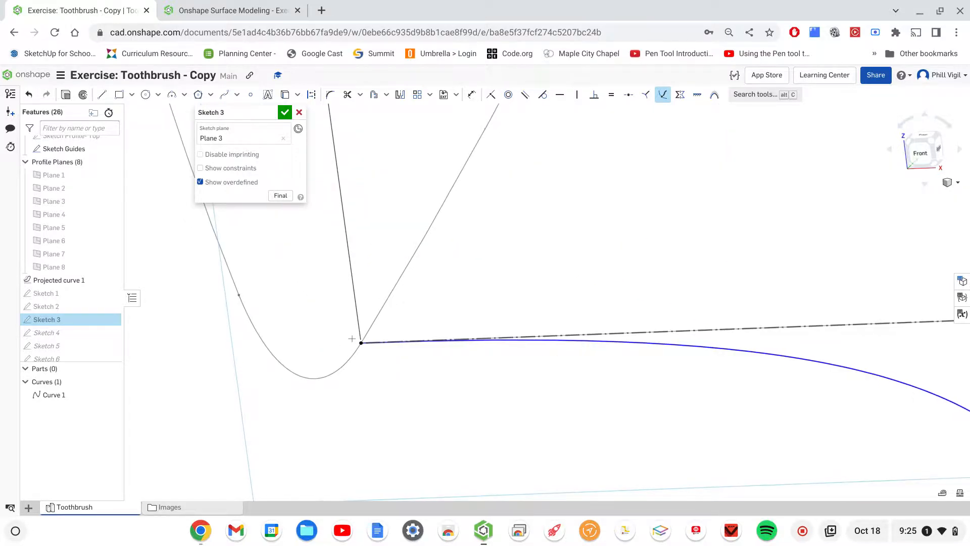
scroll(363, 341, "up", 2)
scroll(362, 341, "down", 1)
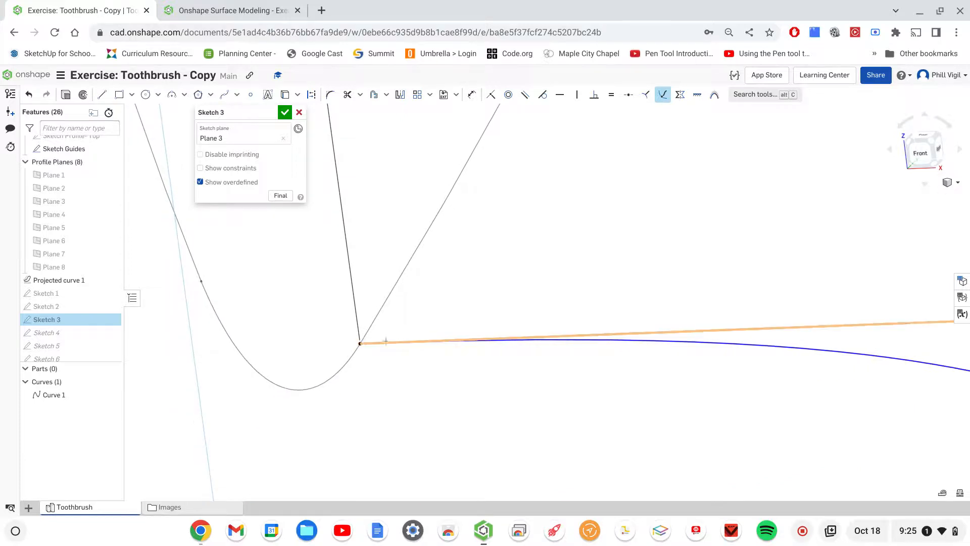
- Pierce the lower endpoint of the Sketch 3 spline to the lower guide curve
scroll(505, 353, "up", 2)
scroll(510, 363, "down", 5)
scroll(503, 380, "up", 1)
scroll(500, 383, "down", 8)
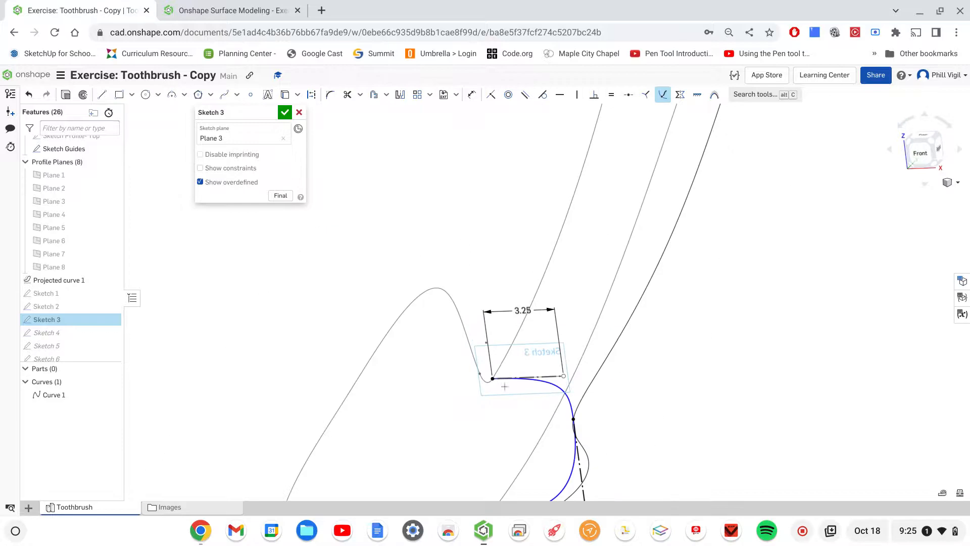
middle_click_drag(532, 366, 588, 26)
mouse_move(593, 213)
middle_mouse_down()
mouse_move(597, 316)
mouse_move(609, 328)
middle_mouse_up()
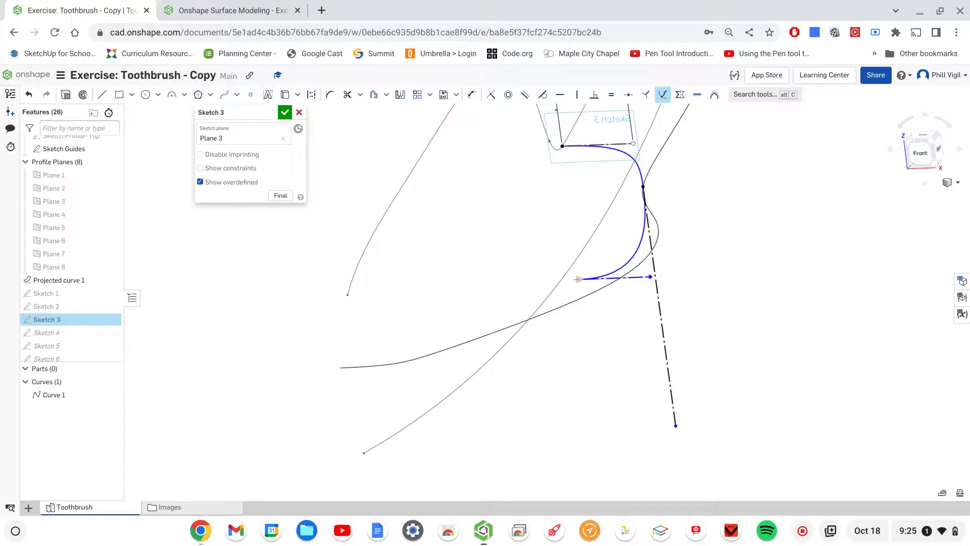
mouse_move(585, 352)
right_mouse_down()
mouse_move(578, 338)
mouse_move(580, 347)
right_mouse_up()
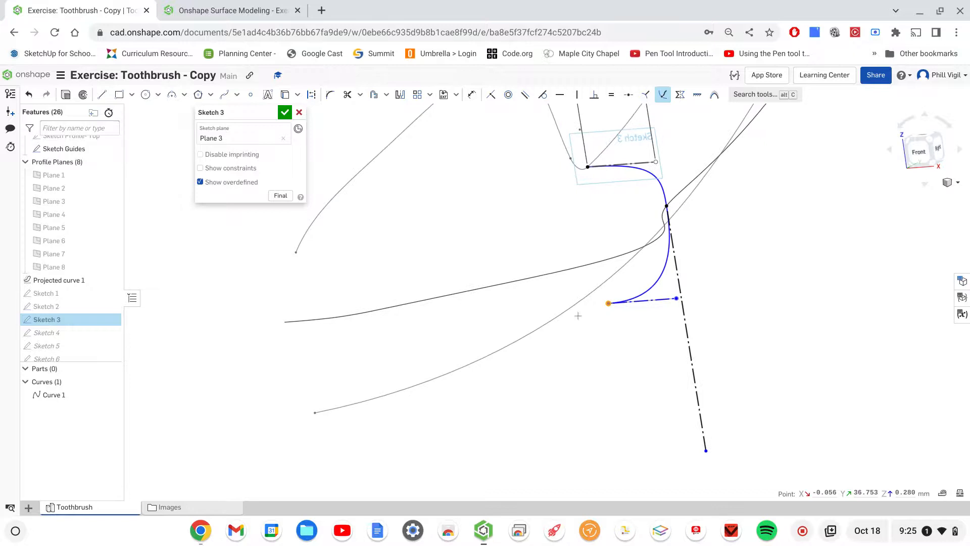
left_click(570, 306)
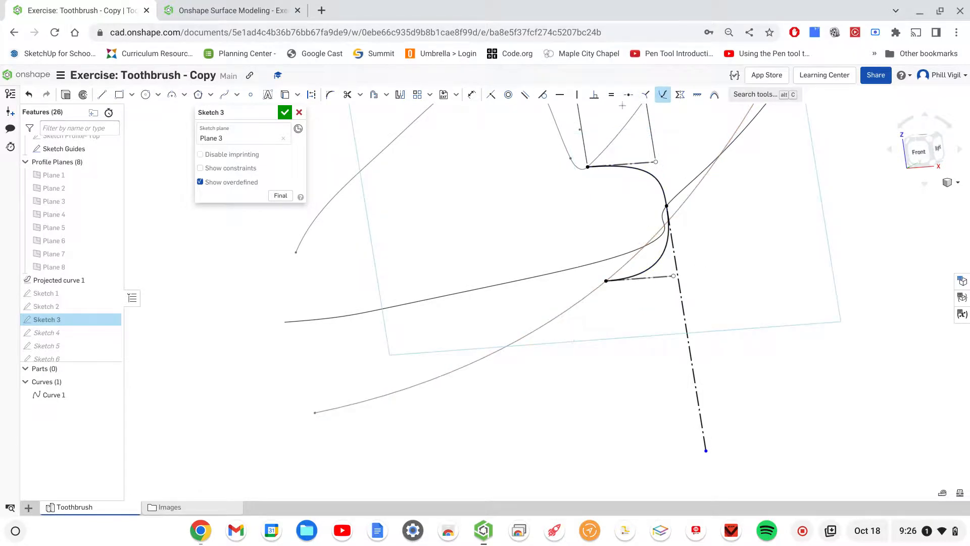
- Set the upper tangent handle dimension in Sketch 3 to 2.75 and accept the sketch
left_click(471, 95)
middle_click_drag(789, 168, 809, 246)
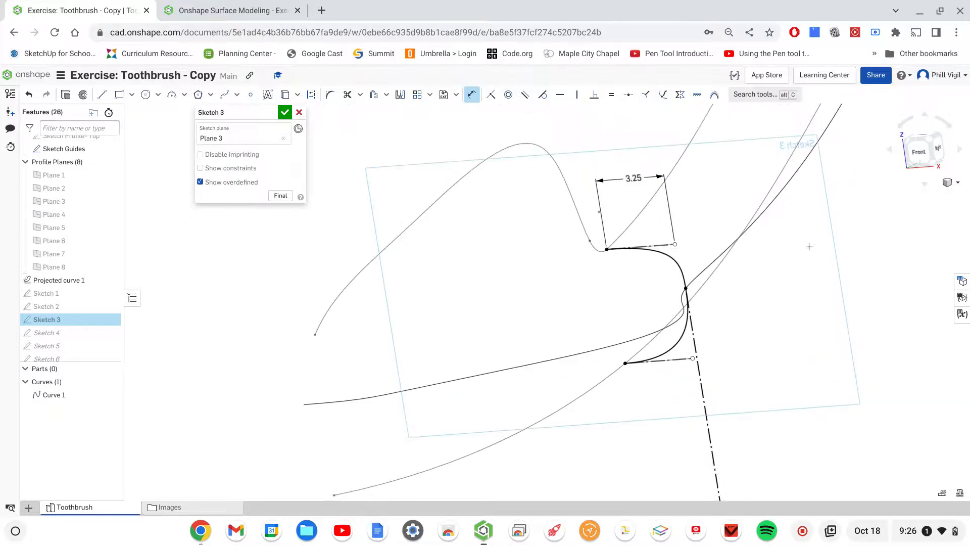
double_click(636, 176)
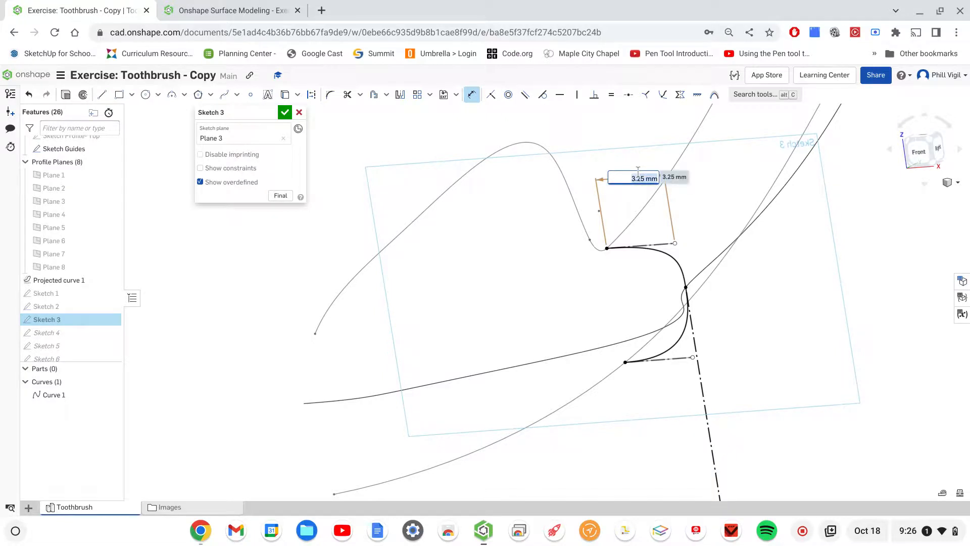
type("2.75")
key("Return")
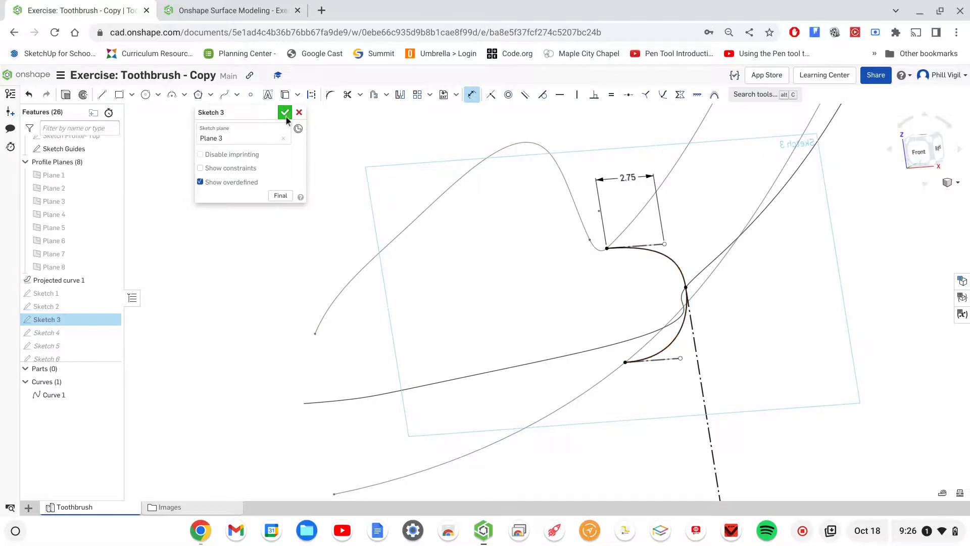
key("Return")
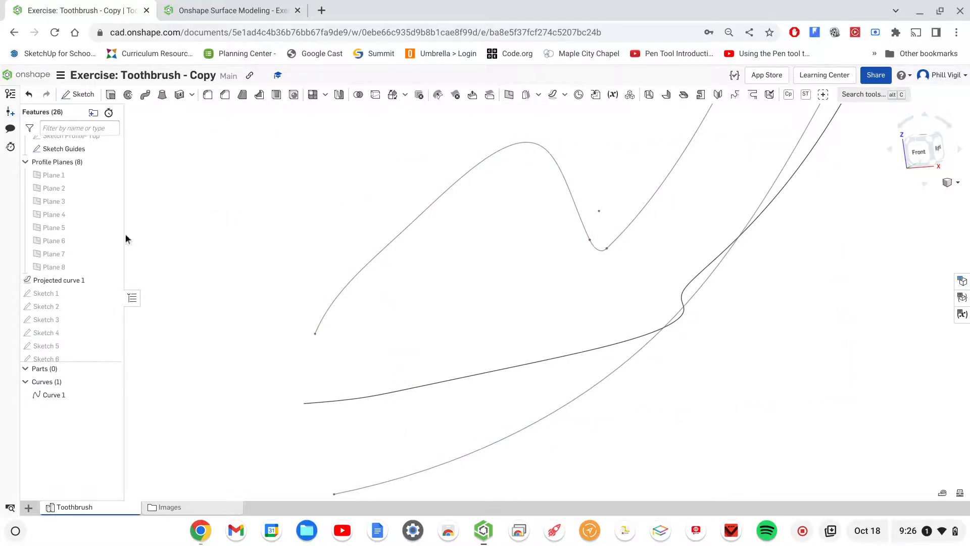
- Open Sketch 4 for editing and pierce its middle spline point to the projected curve
double_click(58, 337)
mouse_move(885, 257)
middle_mouse_down()
mouse_move(762, 386)
mouse_move(672, 447)
middle_mouse_up()
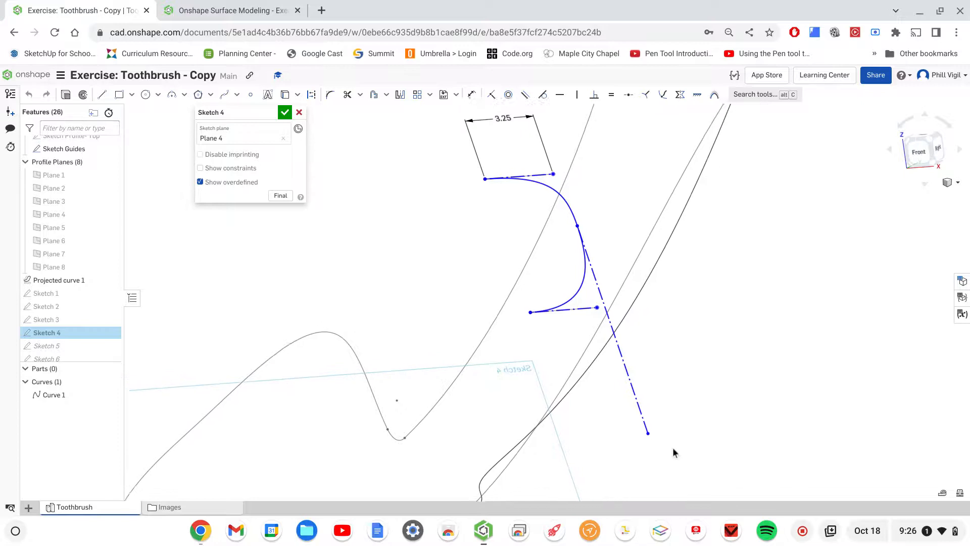
right_click_drag(691, 341, 692, 332)
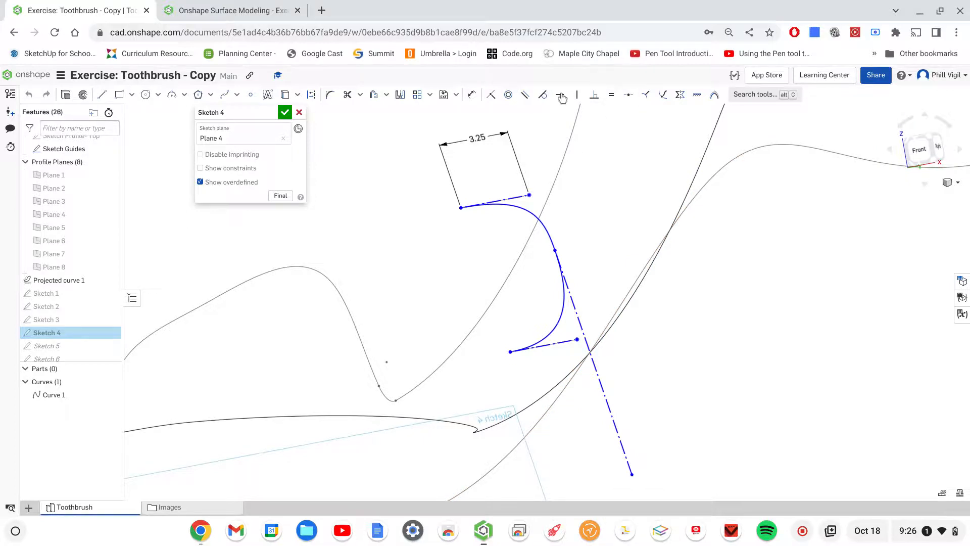
left_click(663, 96)
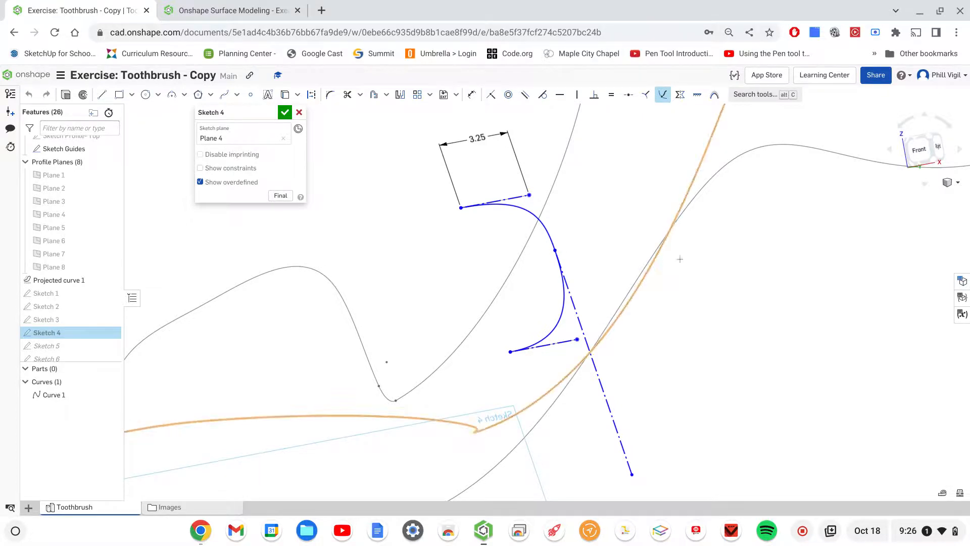
left_click(694, 182)
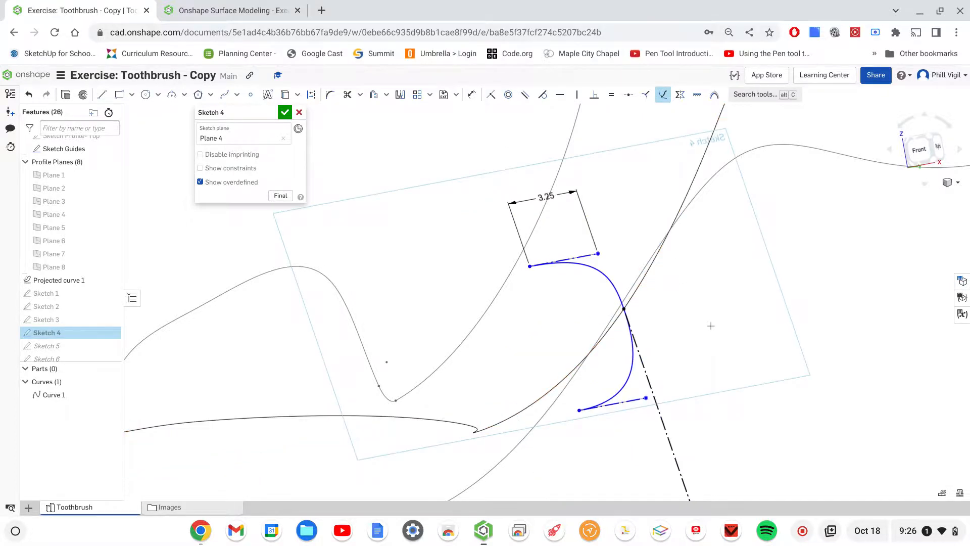
- Pierce the upper and lower endpoints of the Sketch 4 spline to the upper and lower guide curves
right_click_drag(709, 324, 709, 318)
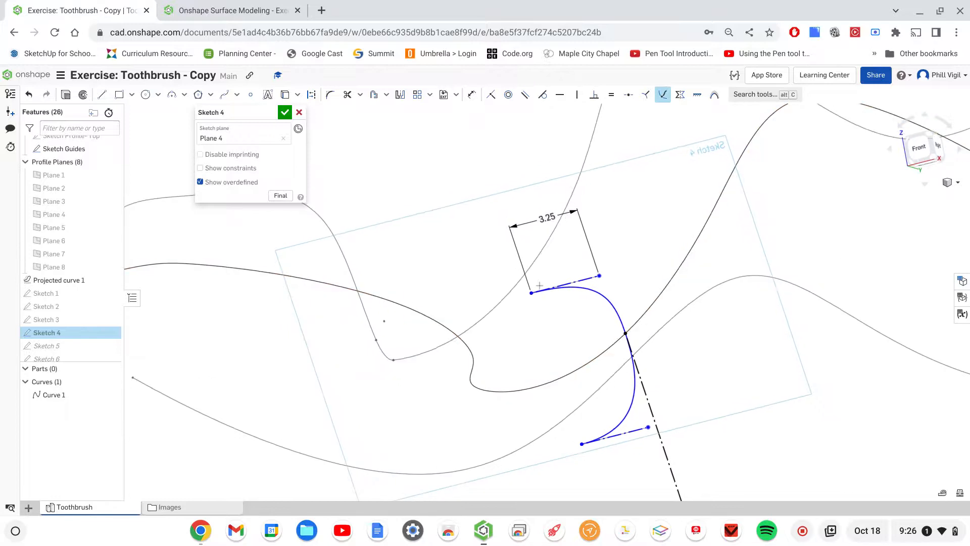
left_click(524, 289)
left_click(508, 294)
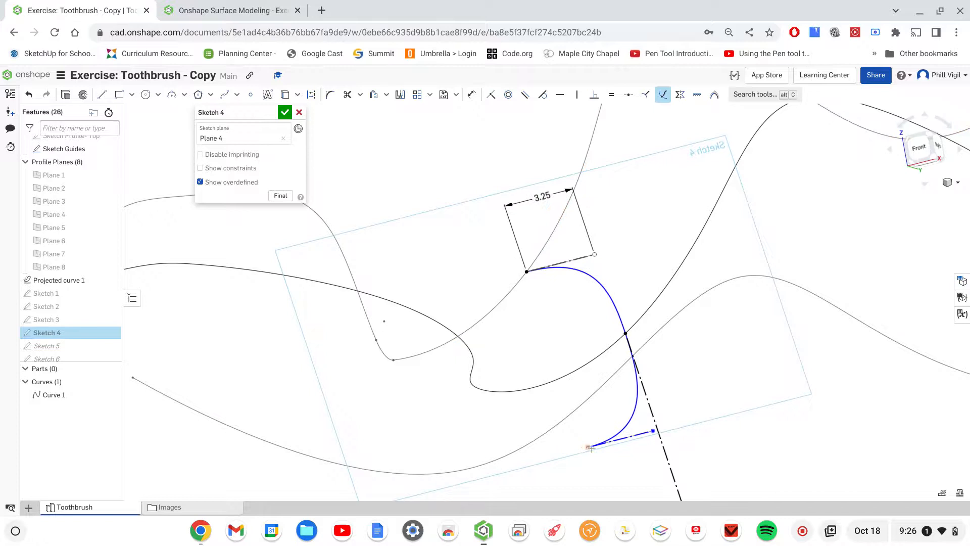
left_click(570, 411)
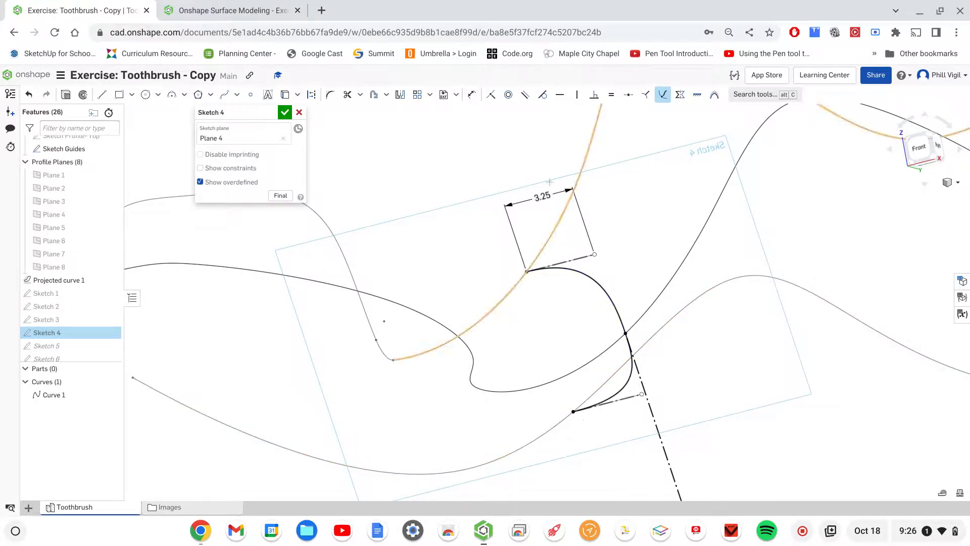
key("Escape")
- Set the upper tangent handle dimension in Sketch 4 to 2.6 and accept the sketch
double_click(545, 197)
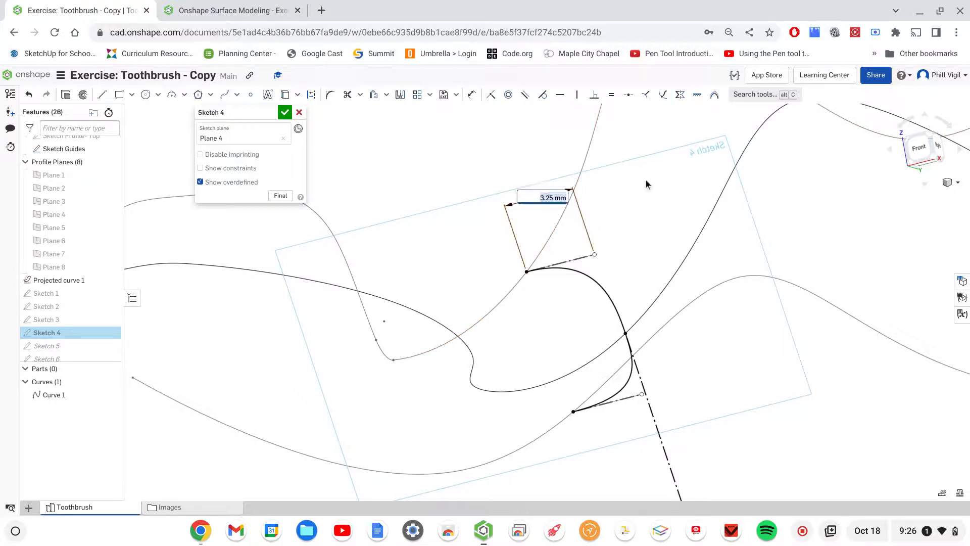
type("2.6")
key("Return")
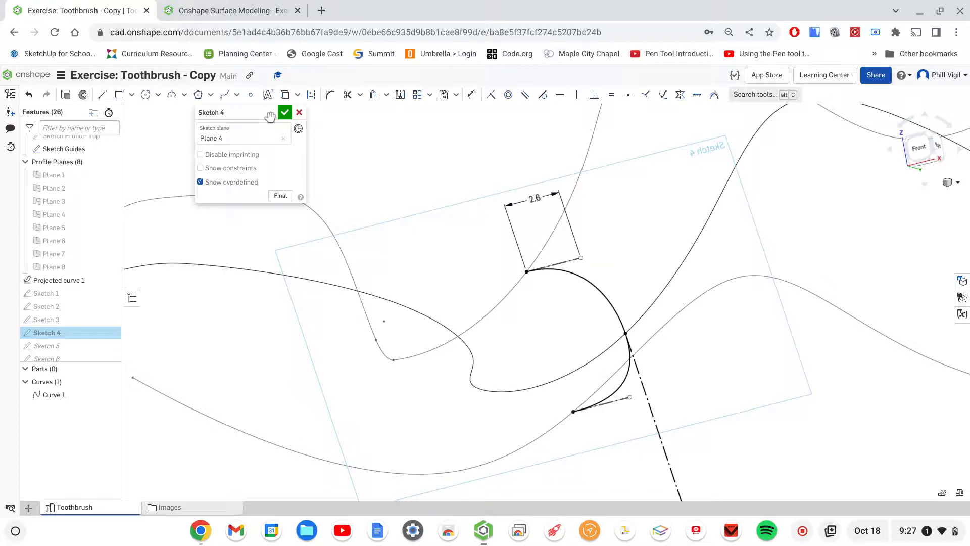
left_click(285, 112)
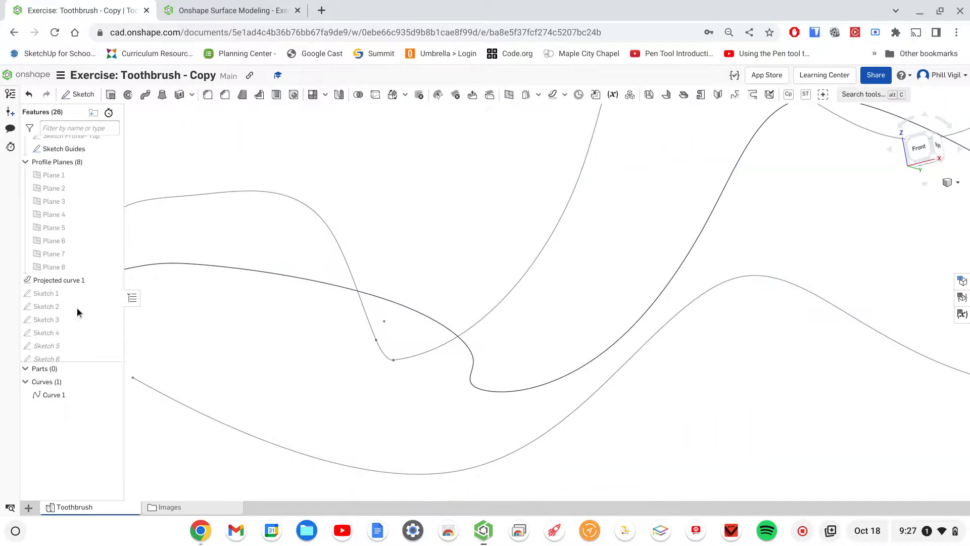
- Open Sketch 5 for editing and pierce its middle spline point to the projected curve
double_click(49, 347)
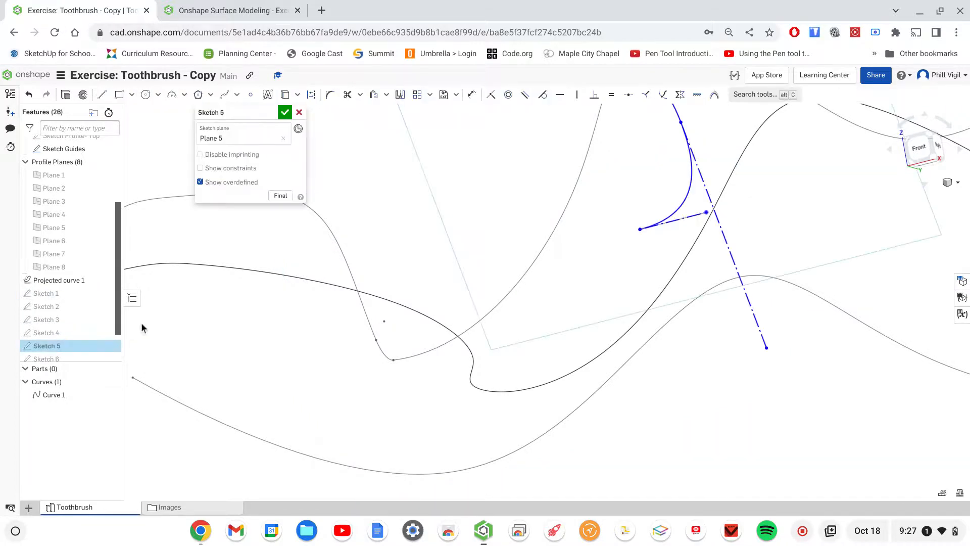
scroll(211, 302, "down", 3)
middle_click_drag(630, 157, 628, 205)
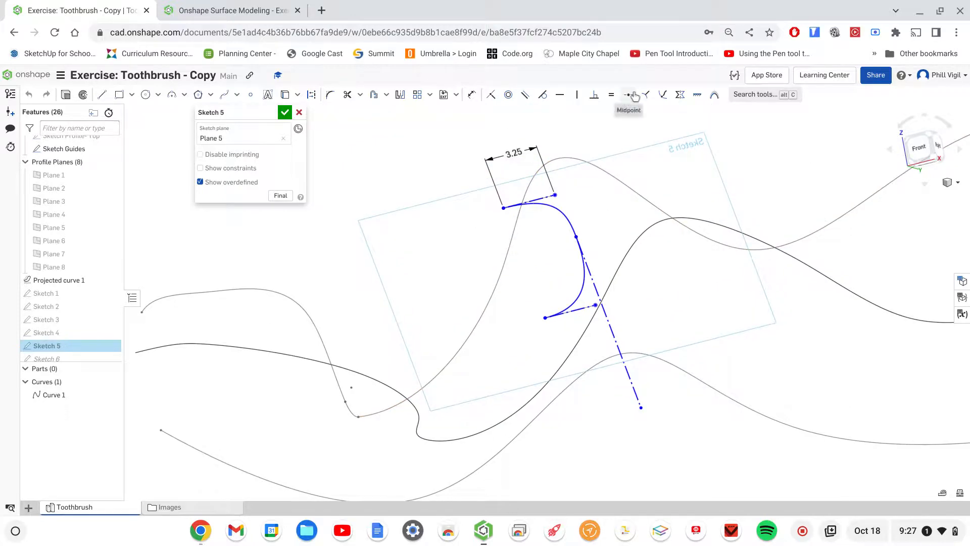
left_click(628, 94)
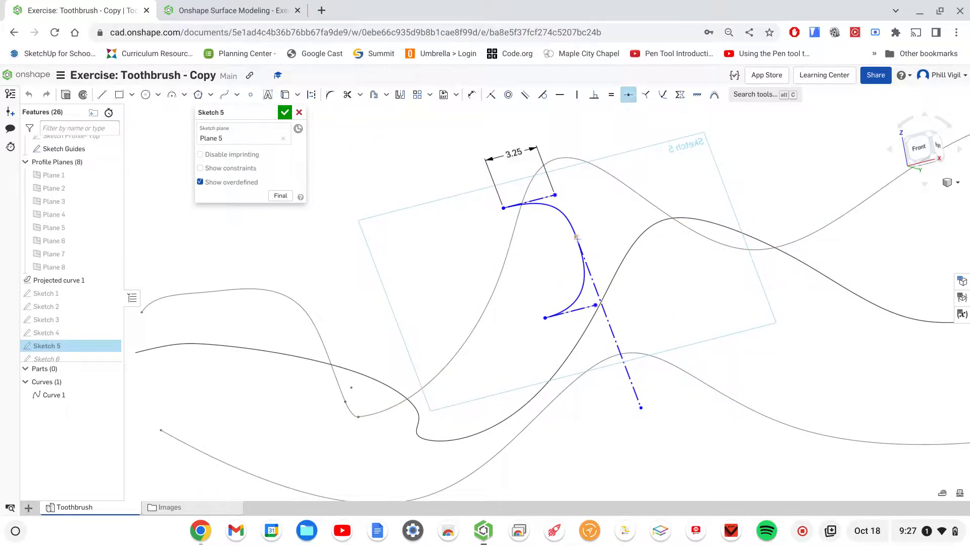
left_click(616, 277)
left_click(662, 94)
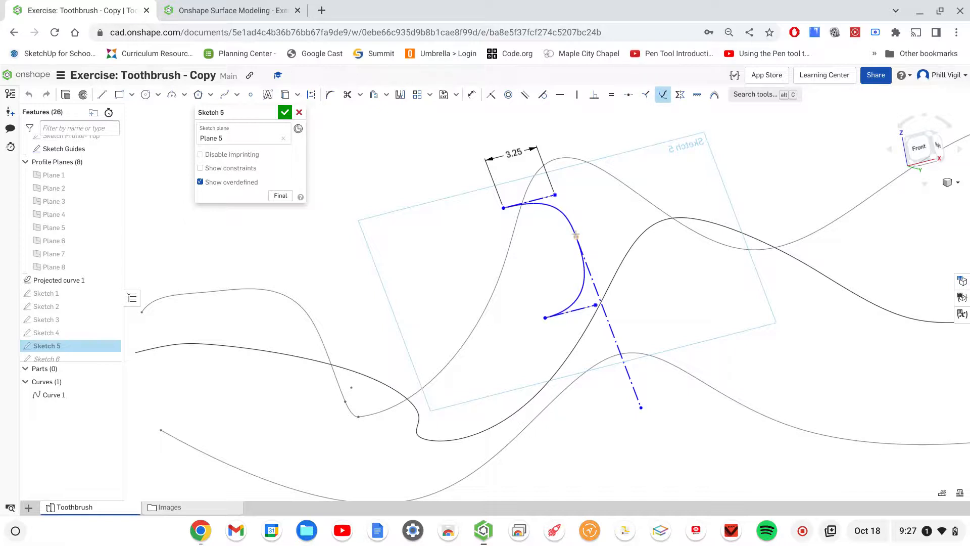
left_click(620, 268)
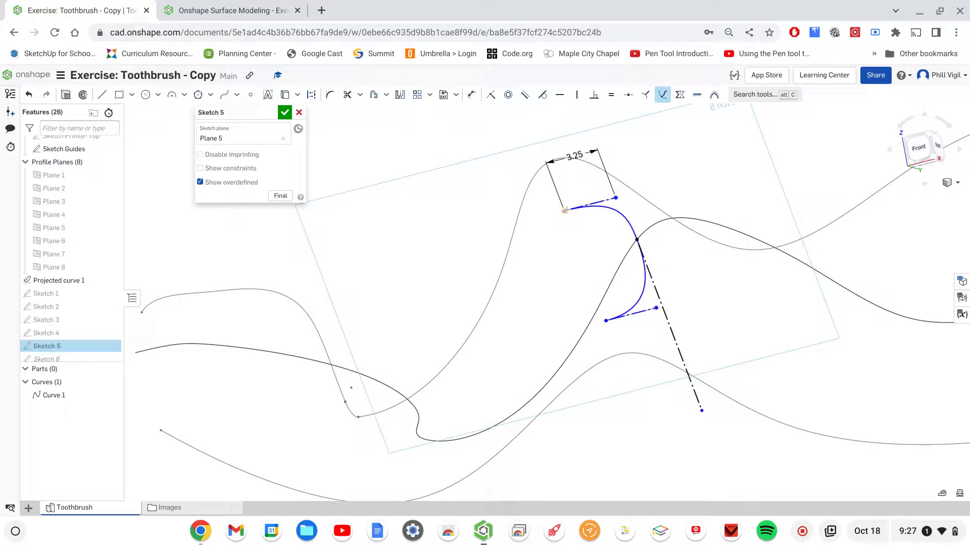
- Pierce the upper and lower endpoints of the Sketch 5 spline to the upper and lower guide curves
left_click(529, 186)
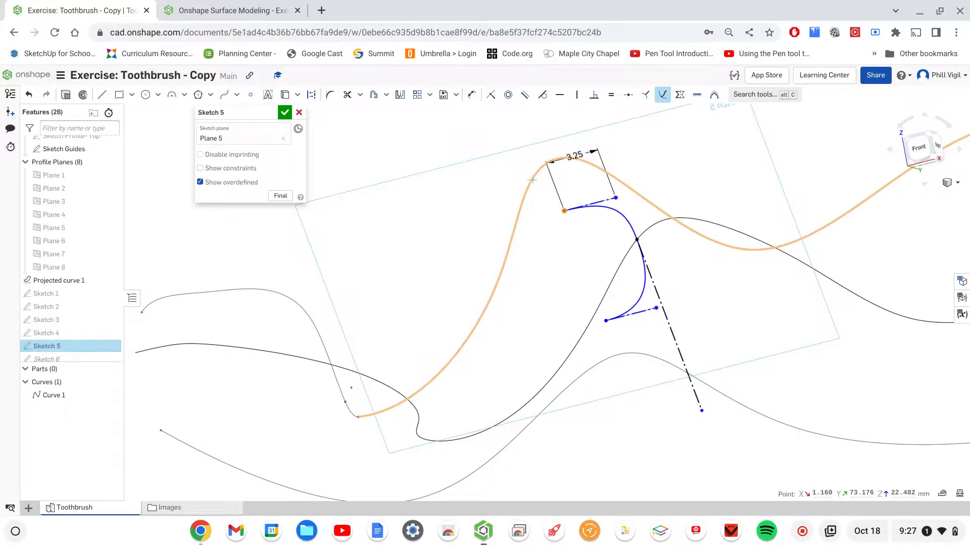
left_click(595, 329)
left_click(594, 368)
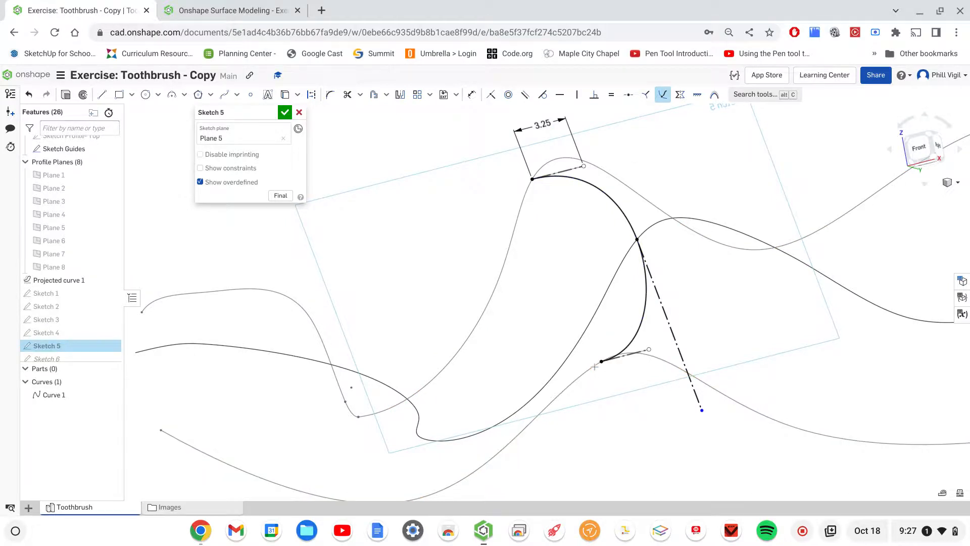
key("Escape")
- Set the upper tangent handle dimension in Sketch 5 to 4 and accept the sketch
double_click(542, 124)
key("Return")
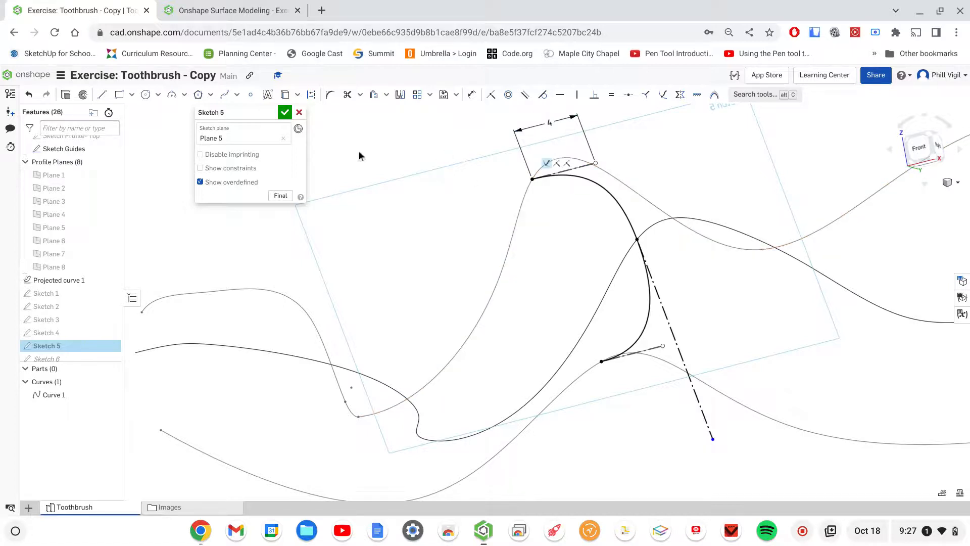
left_click(284, 112)
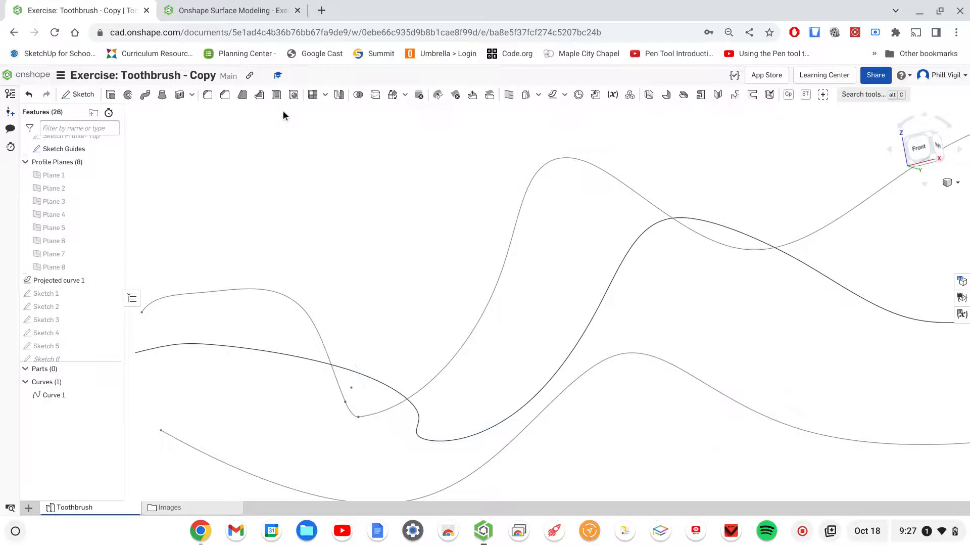
- Open Sketch 6 for editing and pierce its middle spline point to the projected curve
left_click(50, 359)
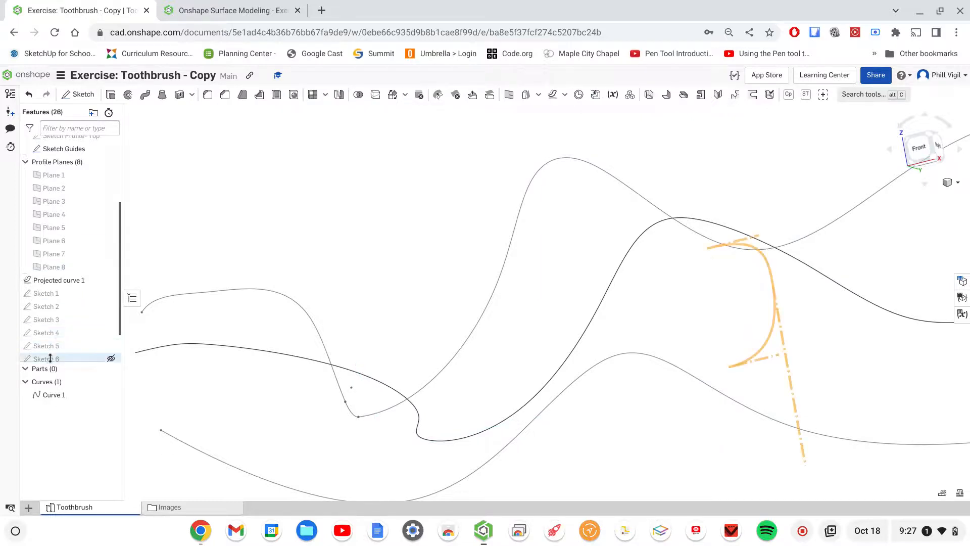
scroll(52, 359, "down", 1)
left_click(53, 359, "shift")
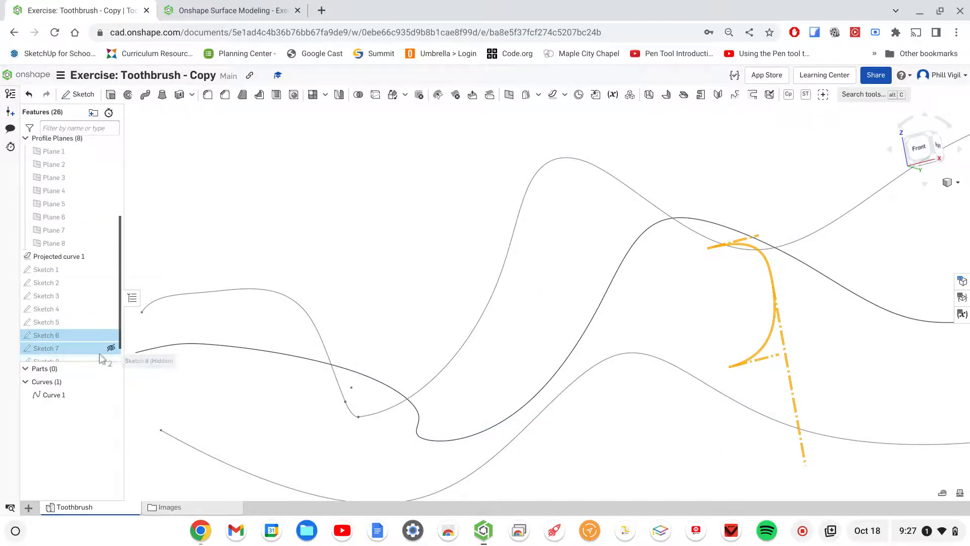
scroll(102, 357, "down", 1)
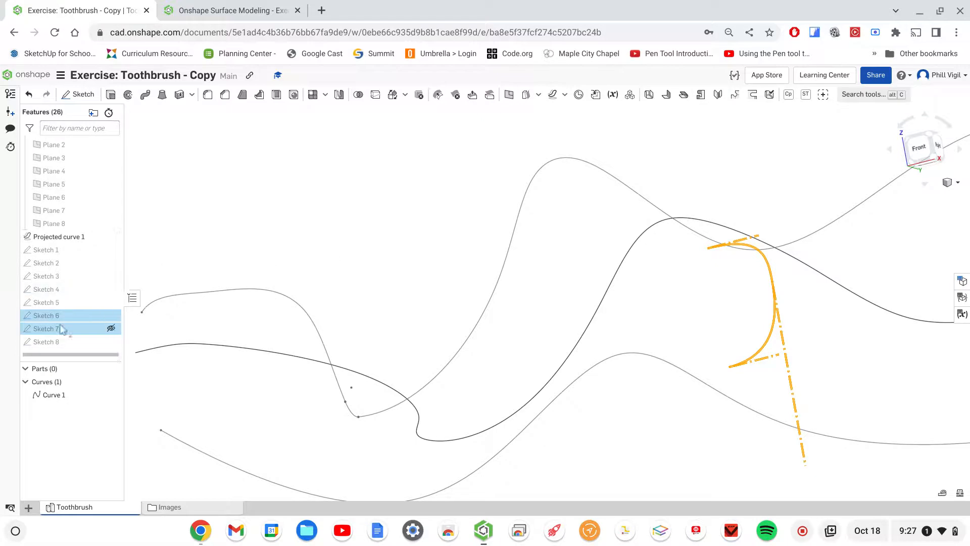
left_click(277, 219)
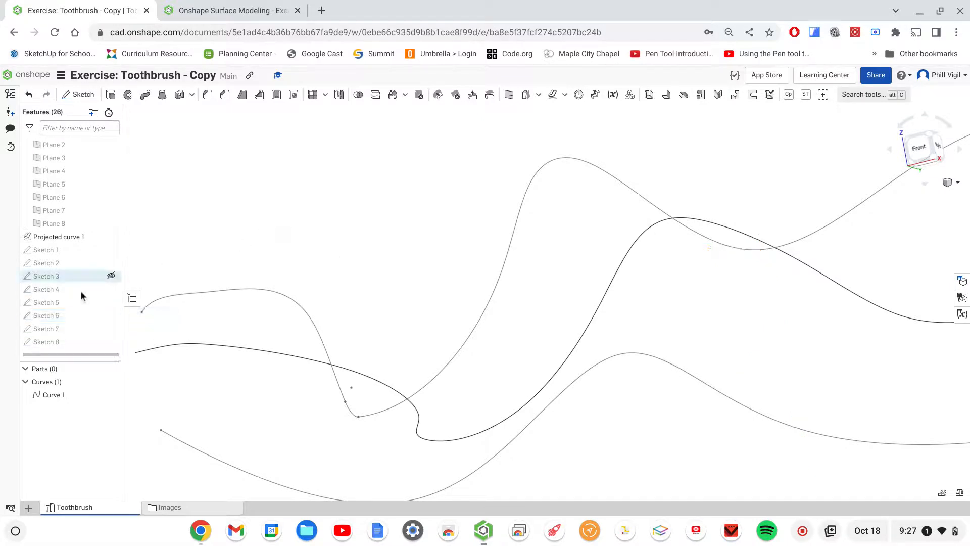
double_click(52, 317)
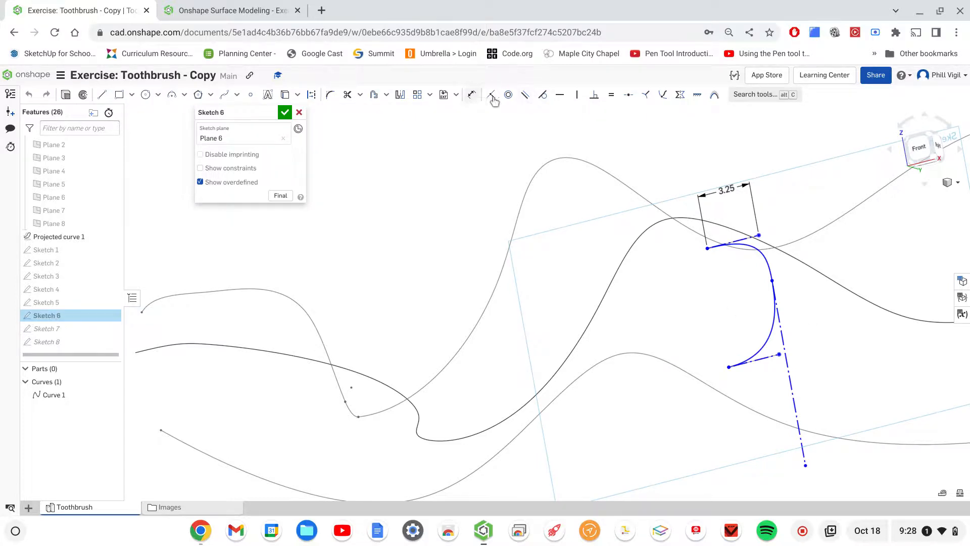
left_click(661, 95)
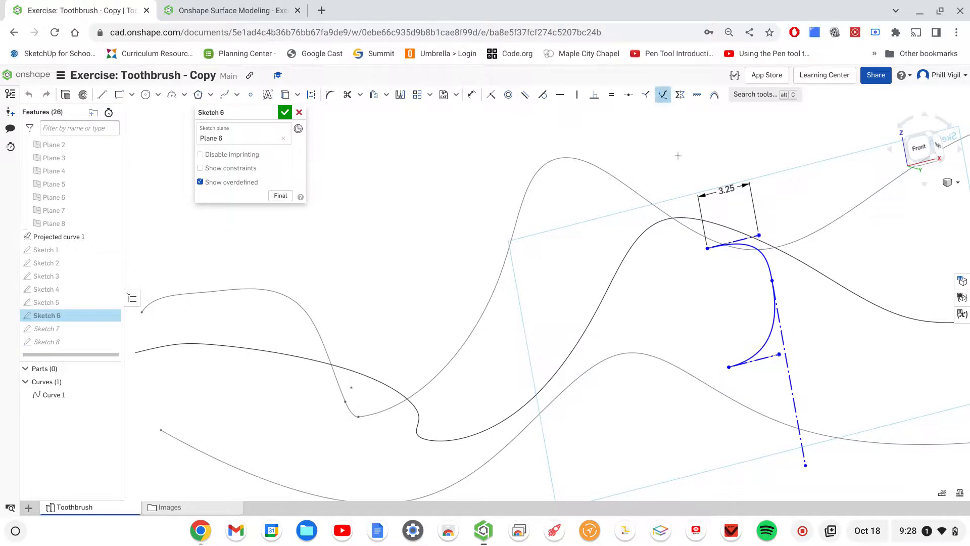
left_click(813, 266)
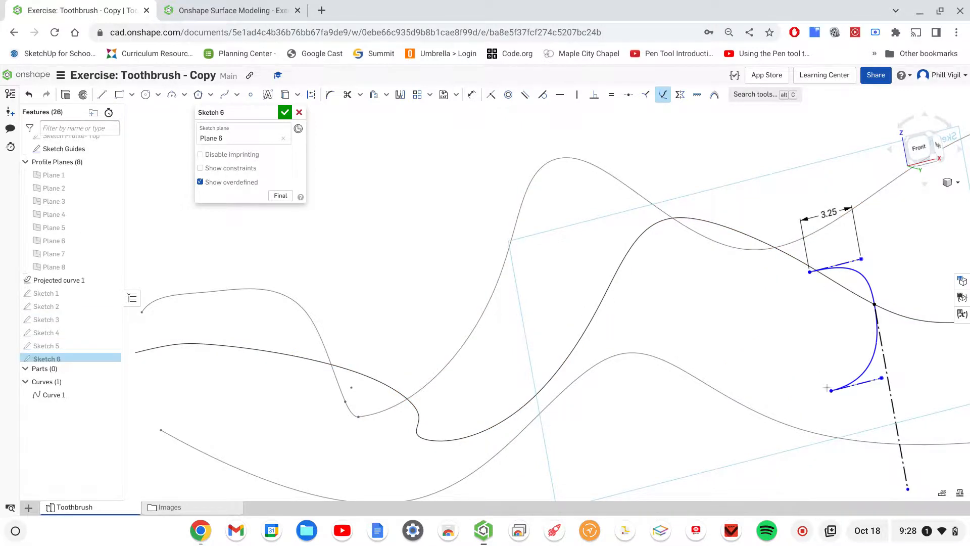
- Pierce the upper and lower endpoints of the Sketch 6 spline to the upper and lower guide curves
left_click(833, 389)
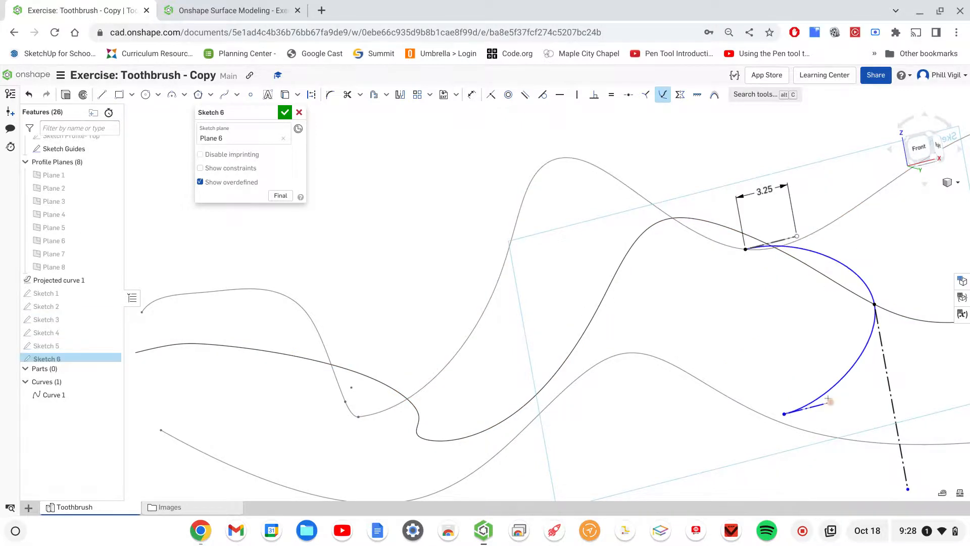
left_click(783, 414)
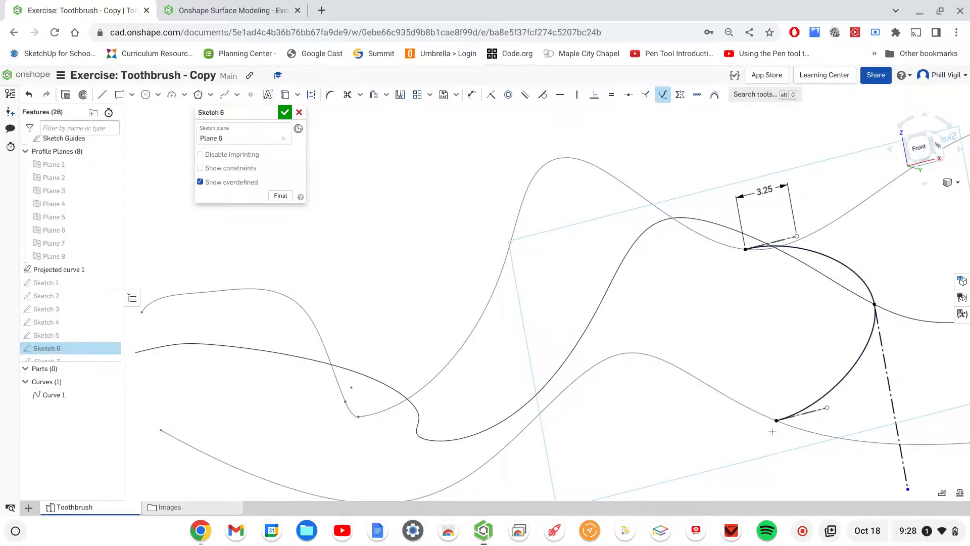
scroll(771, 432, "down", 1)
key("Escape")
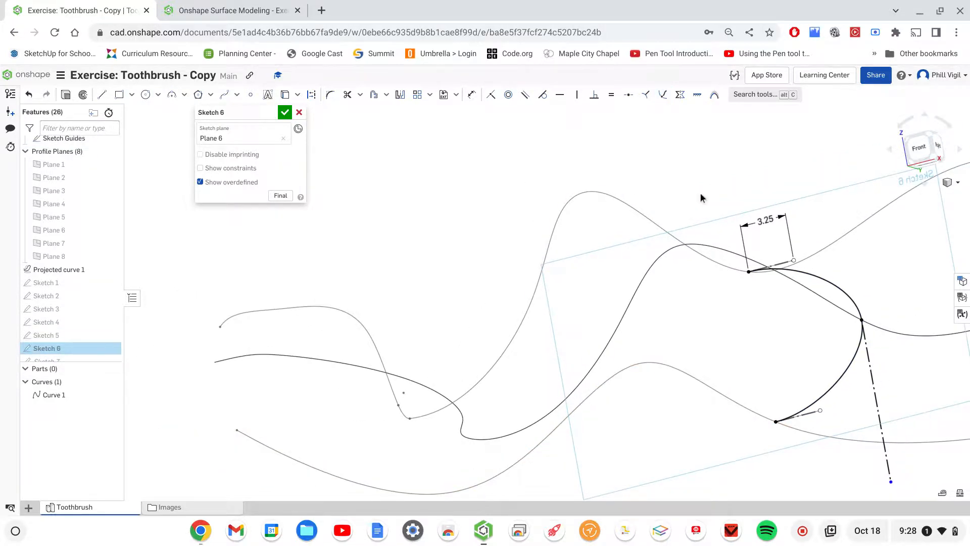
- Set the upper tangent handle dimension in Sketch 6 to 5
double_click(763, 222)
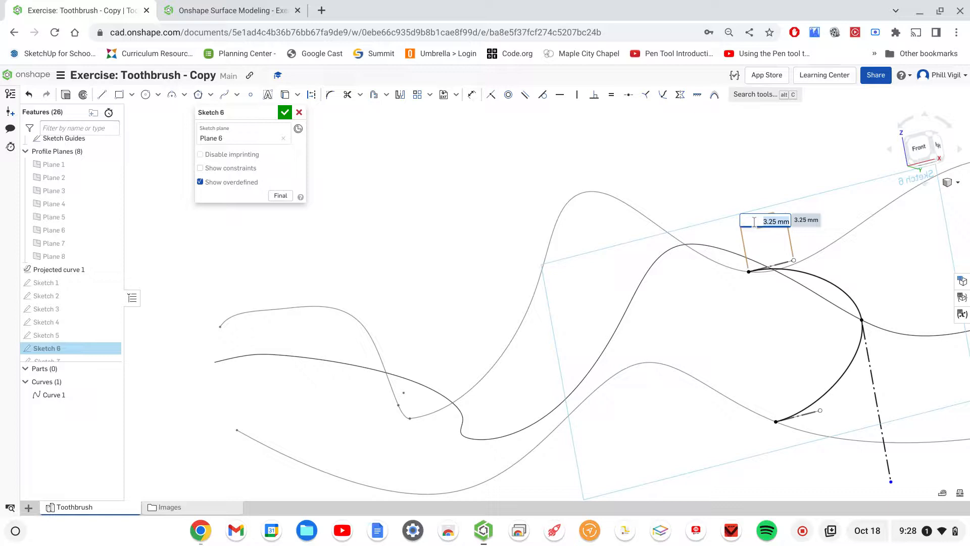
type("5")
key("Return")
scroll(40, 299, "down", 1)
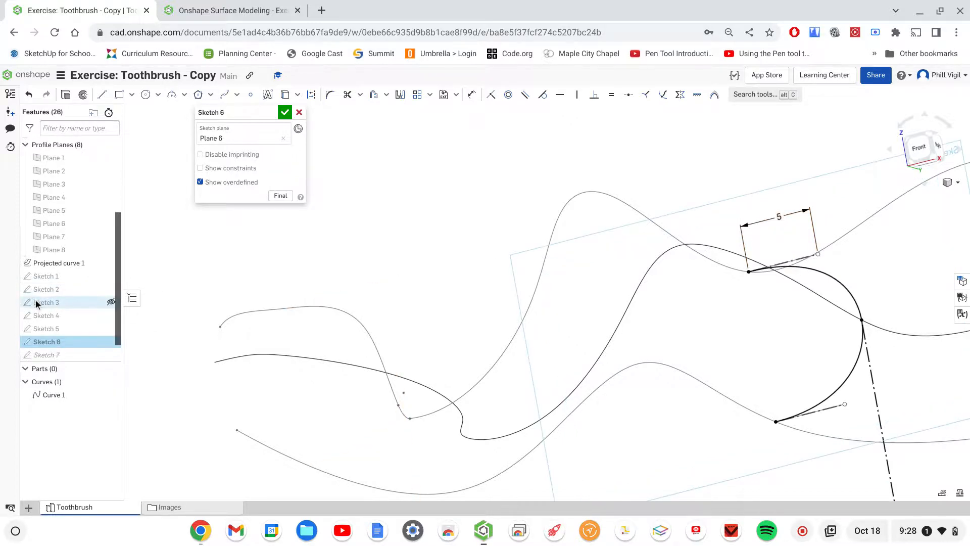
- Accept Sketch 6 and open Sketch 7 for editing
left_click(285, 112)
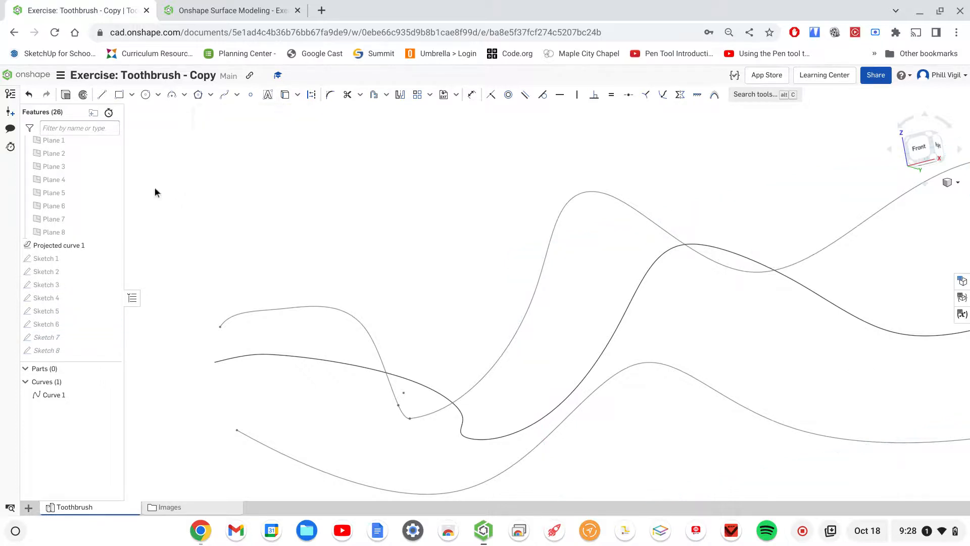
double_click(41, 336)
scroll(674, 214, "down", 1)
scroll(673, 213, "up", 2)
mouse_move(705, 198)
middle_mouse_down()
mouse_move(416, 193)
mouse_move(352, 209)
middle_mouse_up()
scroll(468, 230, "down", 3)
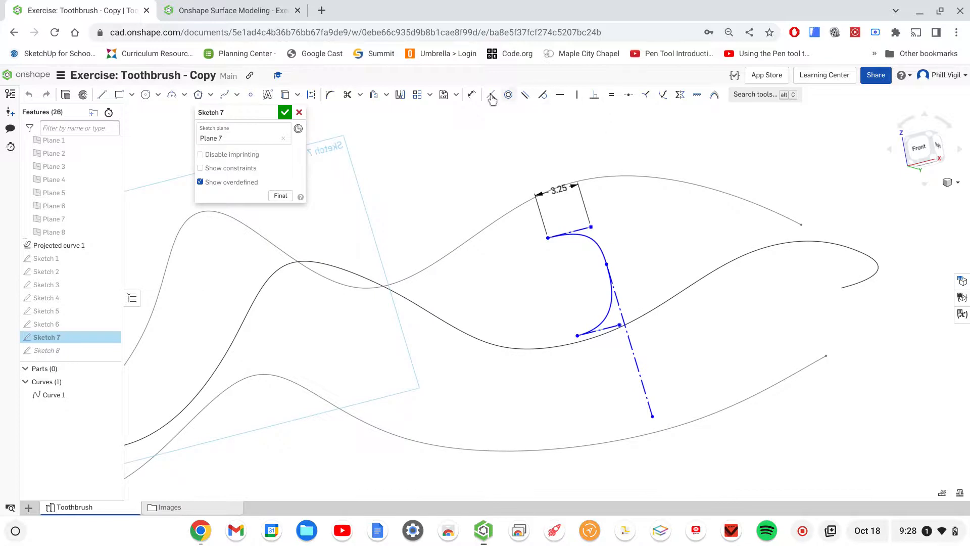
- Pierce the Sketch 7 spline's middle point to the projected curve and its endpoints to the upper and lower guide curves
left_click(662, 94)
left_click(606, 262)
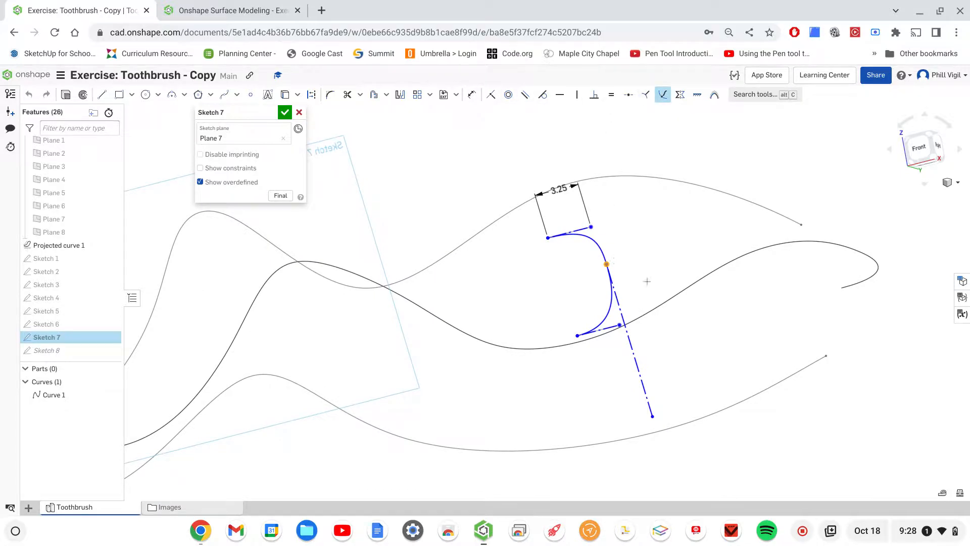
left_click(647, 315)
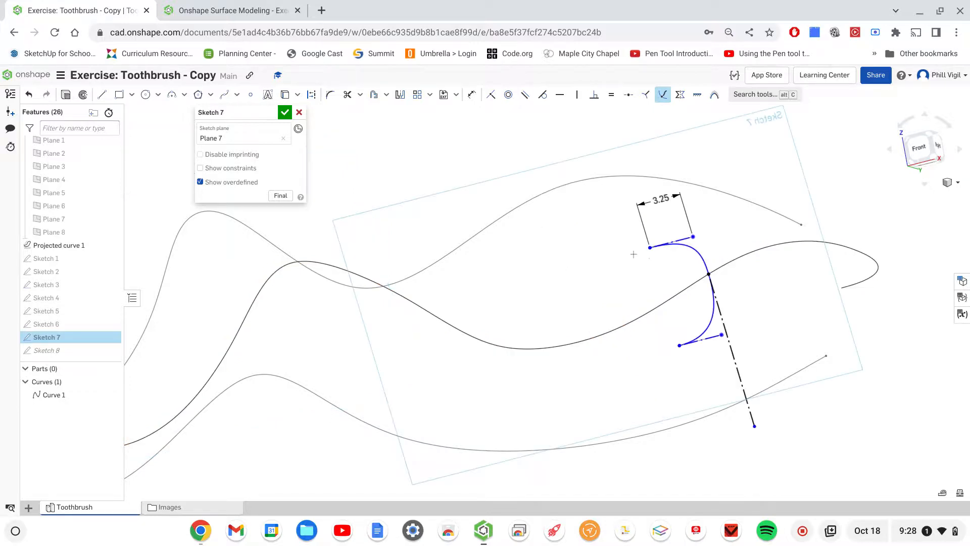
left_click(588, 178)
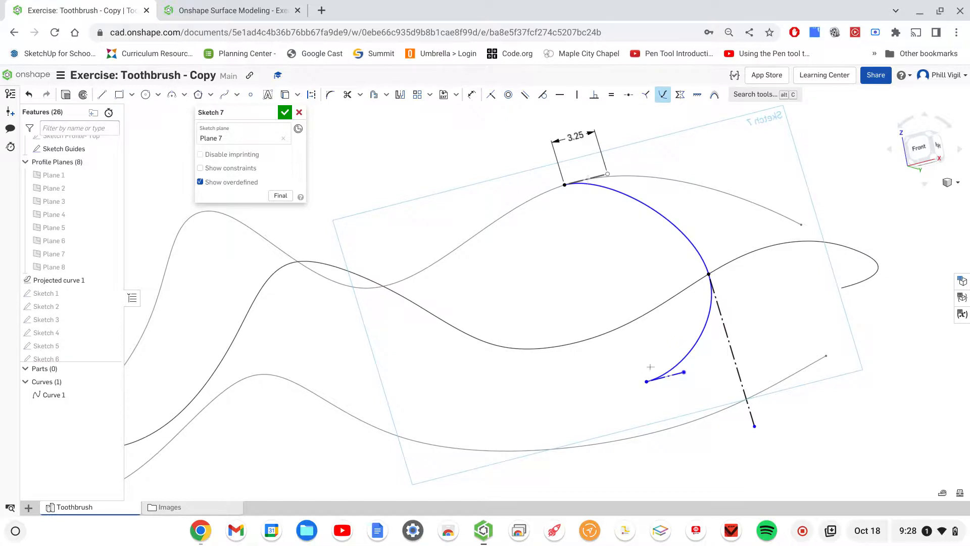
left_click(648, 433)
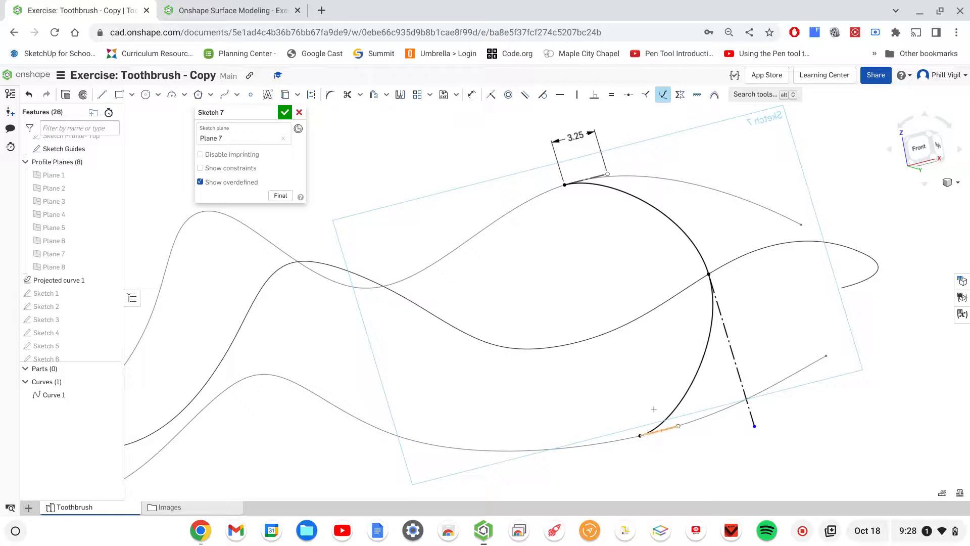
key("Escape")
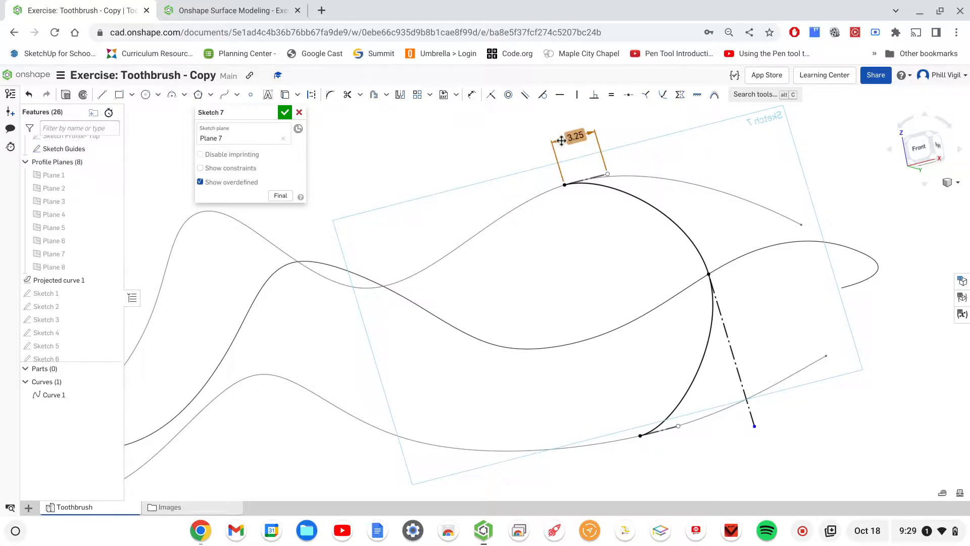
- Set the upper tangent handle dimension in Sketch 7 to 5.75 and accept the sketch
double_click(561, 140)
type("5.75")
key("Return")
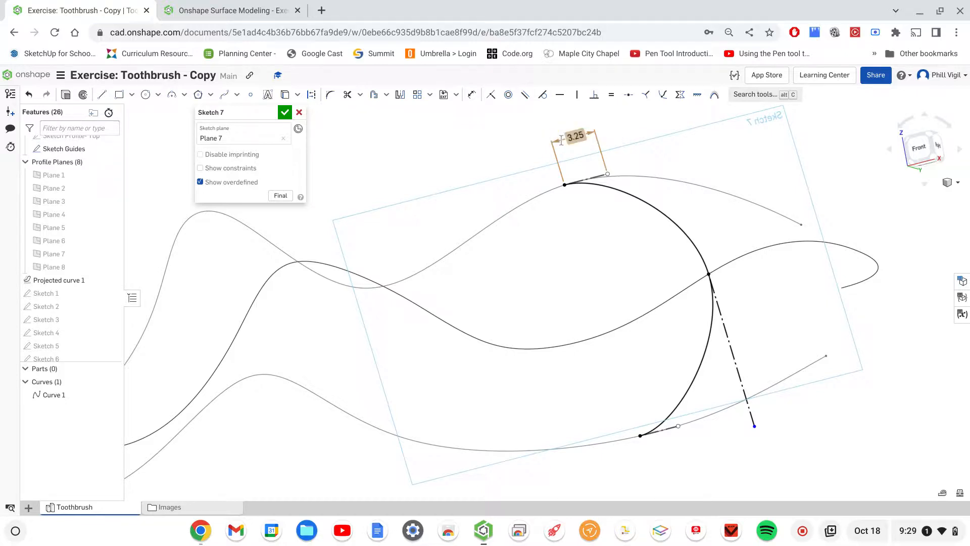
left_click(285, 112)
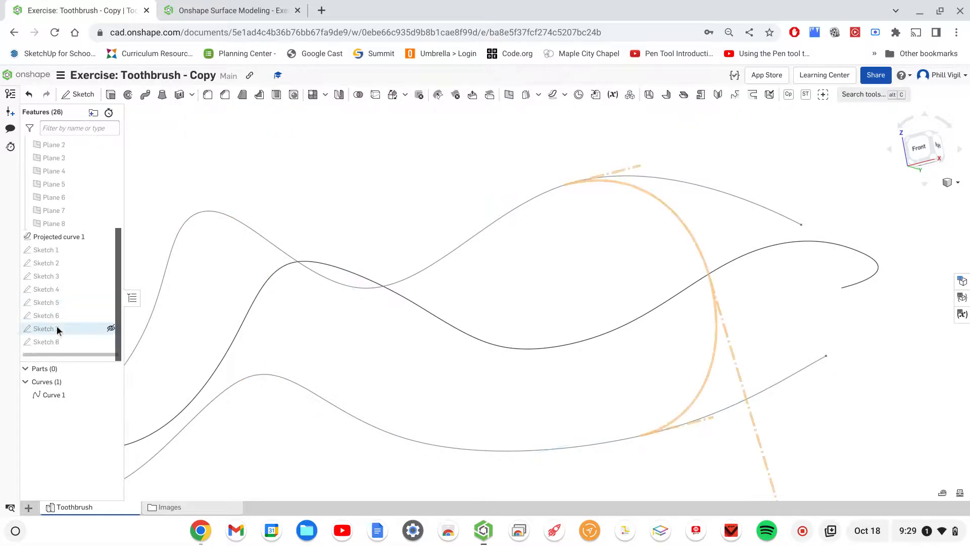
- Open Sketch 8 and pierce its spline's middle point to the projected curve and its endpoints to the upper and lower guide curves
double_click(50, 342)
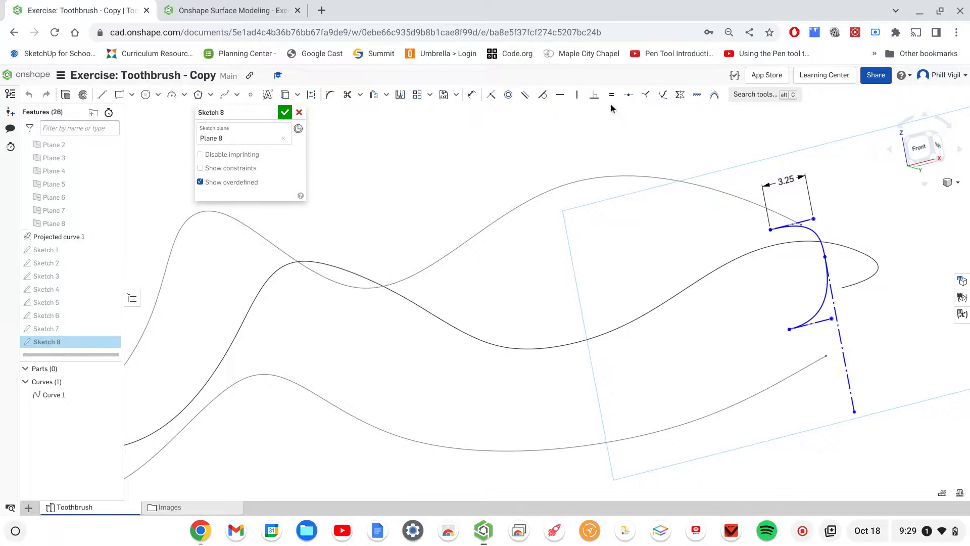
left_click(664, 96)
left_click(855, 281)
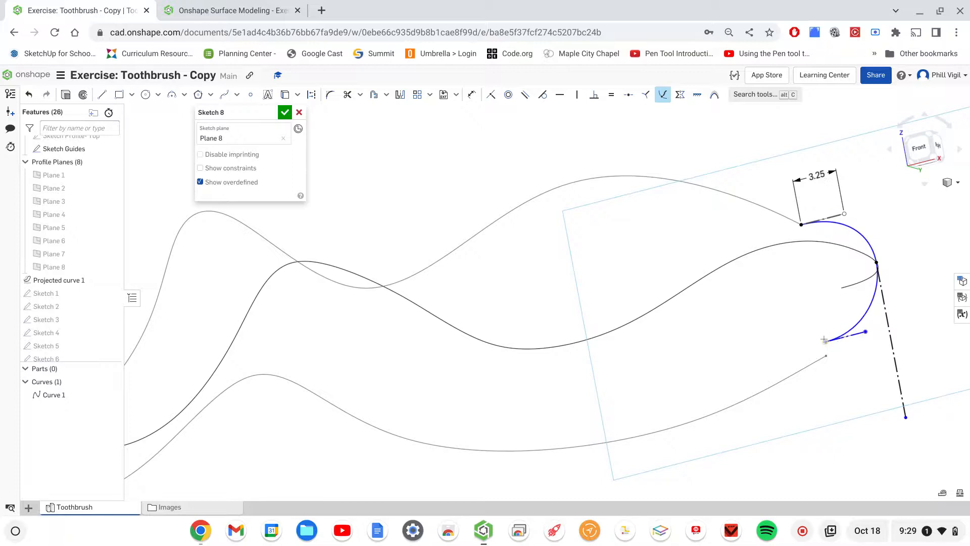
left_click(825, 341)
left_click(799, 371)
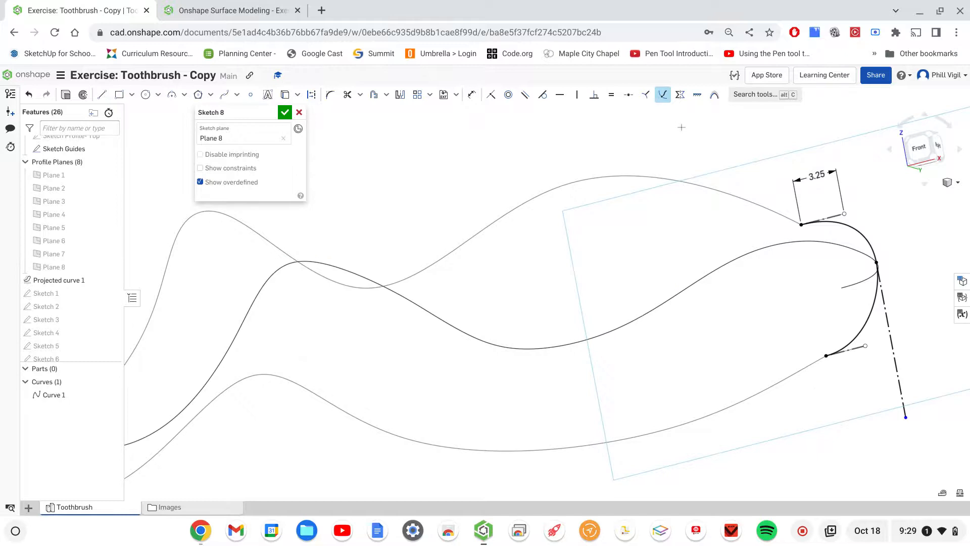
key("Escape")
- Set the upper tangent handle dimension in Sketch 8 to 3.4 and accept the sketch
double_click(818, 176)
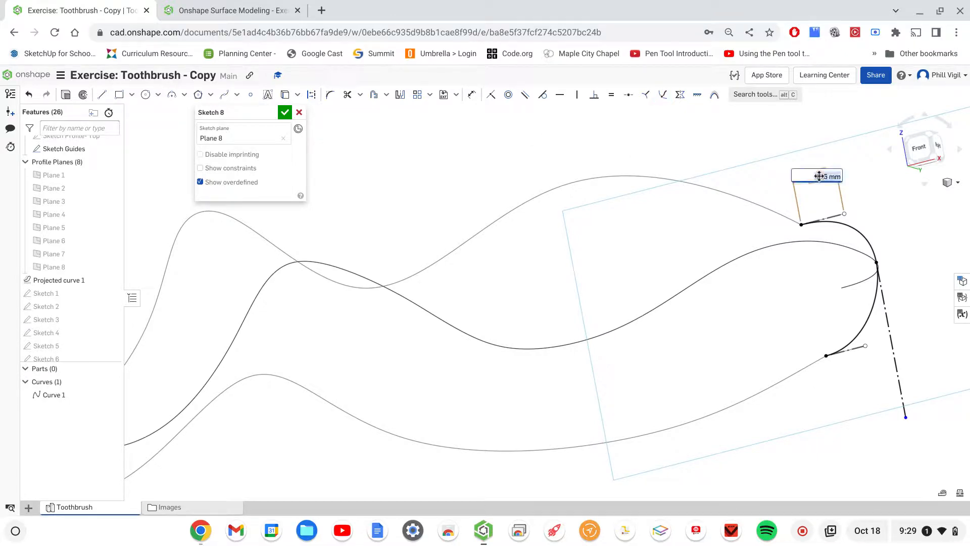
type("3")
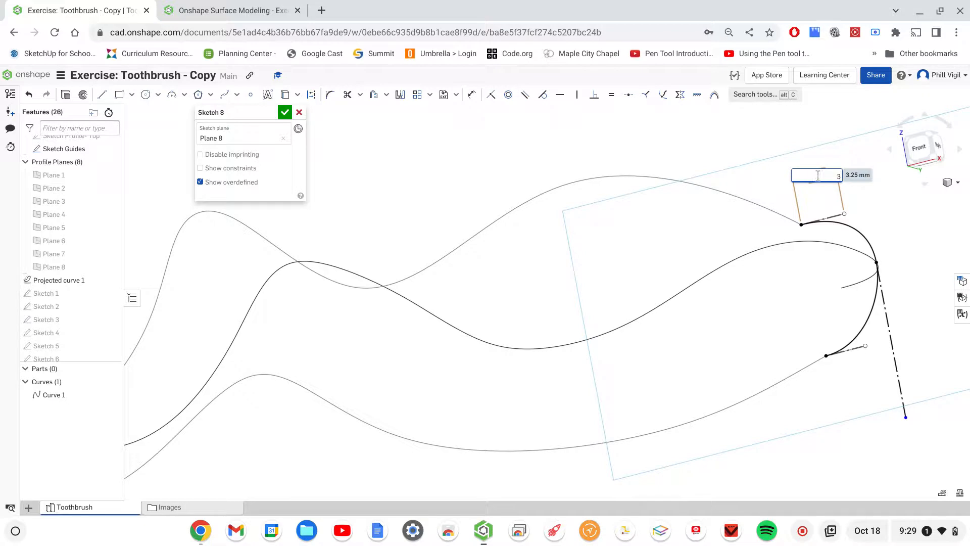
type(".5")
key("Return")
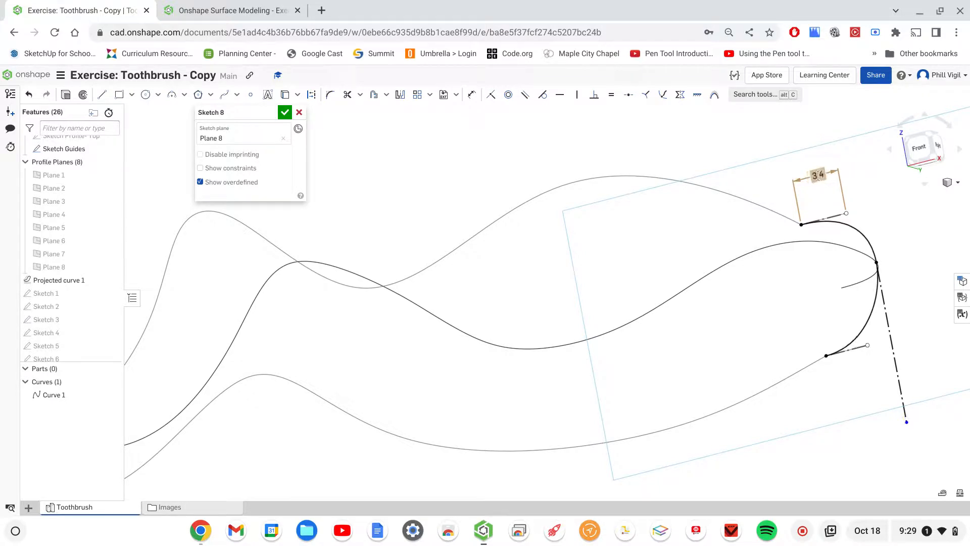
left_click(285, 113)
- Show all eight hidden profile sketches, Sketch 1 through Sketch 8, in the model
right_click_drag(507, 178, 693, 175)
middle_click_drag(684, 178, 592, 174)
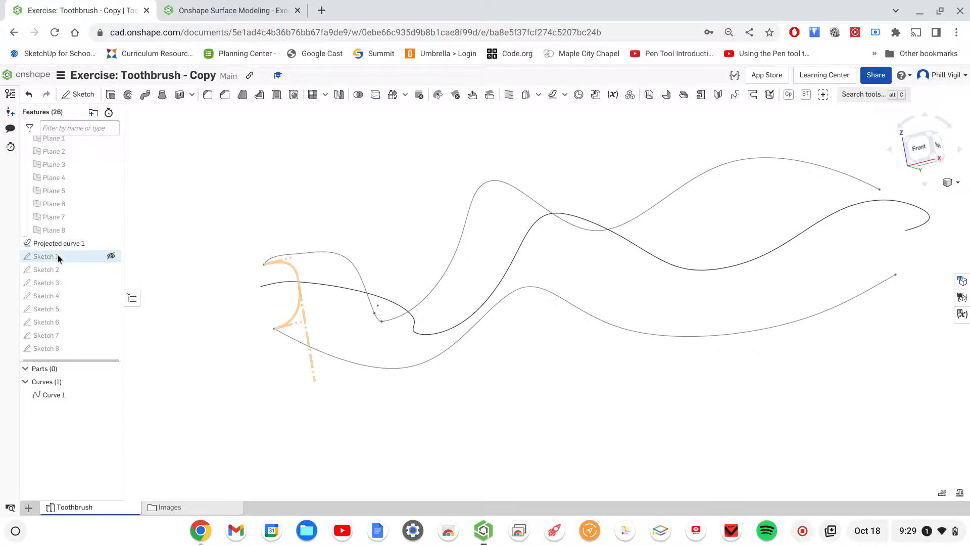
left_click(111, 256)
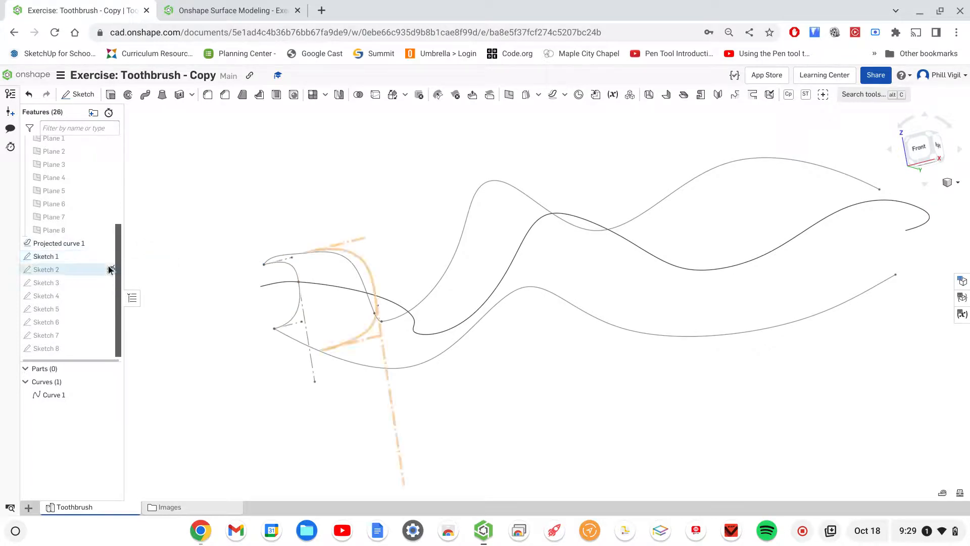
left_click(111, 270)
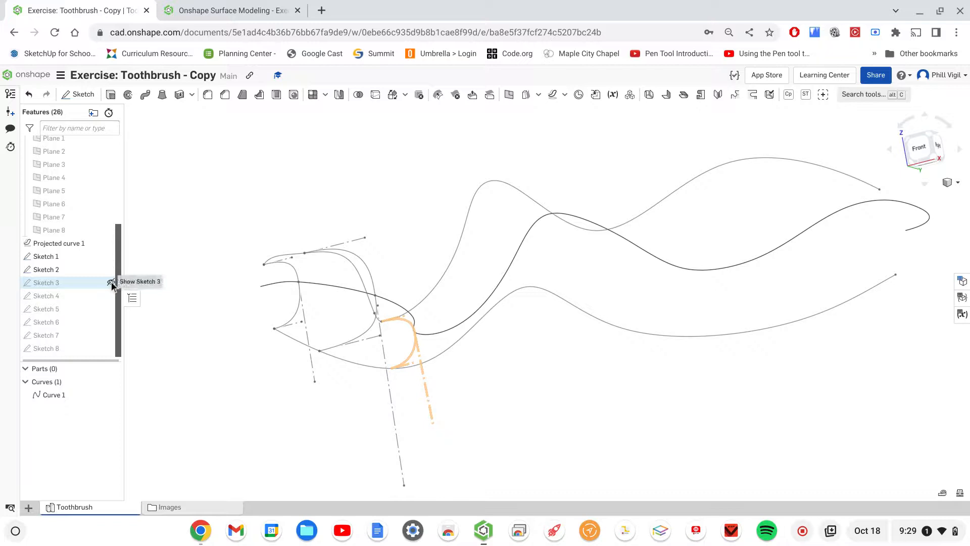
left_click(111, 283)
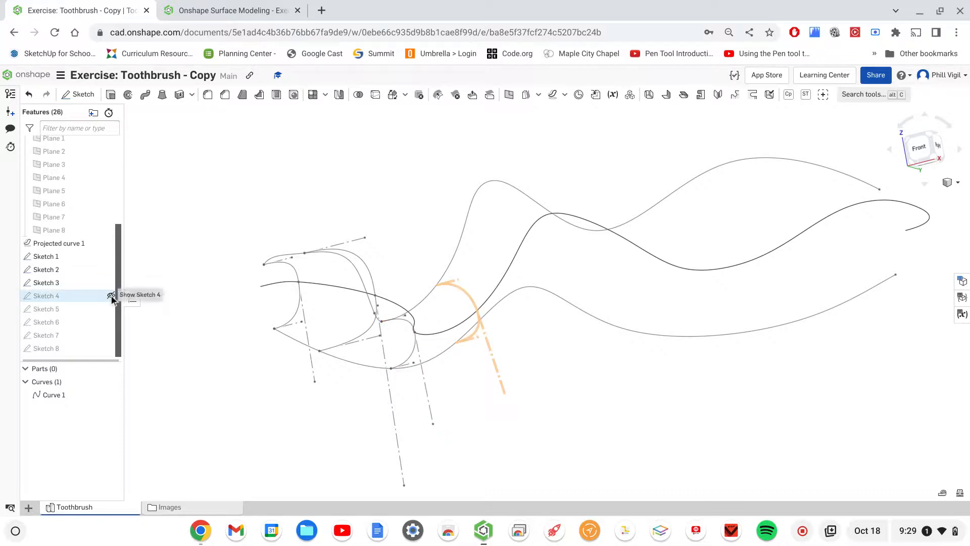
left_click(111, 296)
left_click(110, 309)
left_click(110, 323)
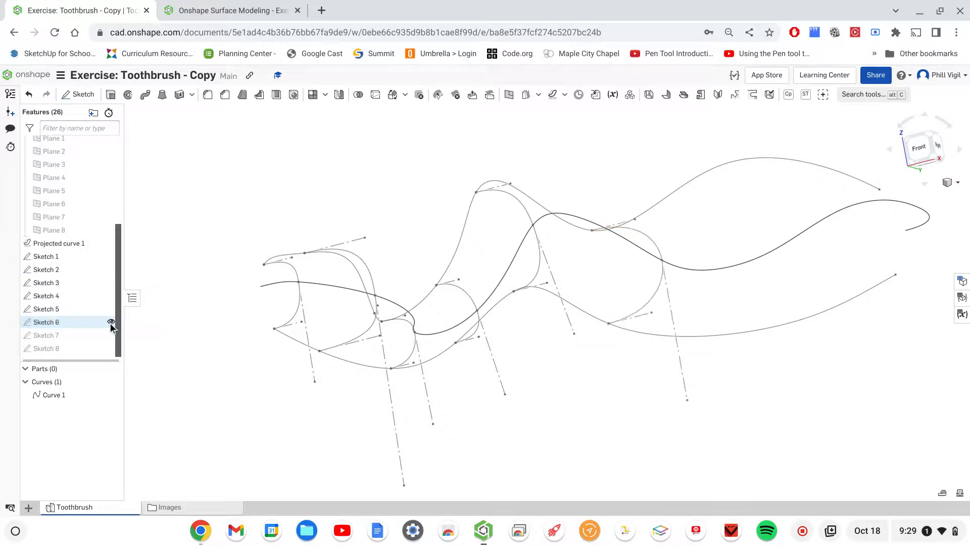
left_click(111, 336)
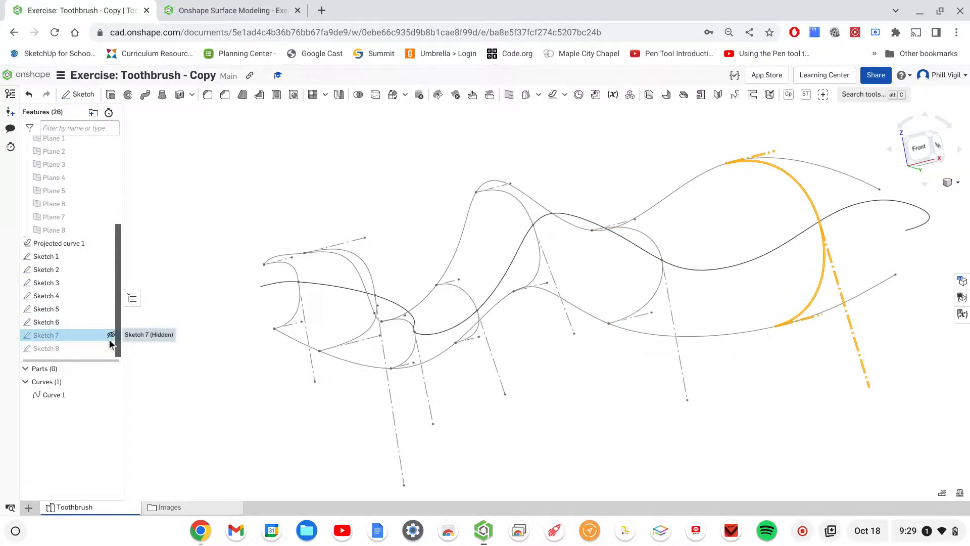
left_click(110, 349)
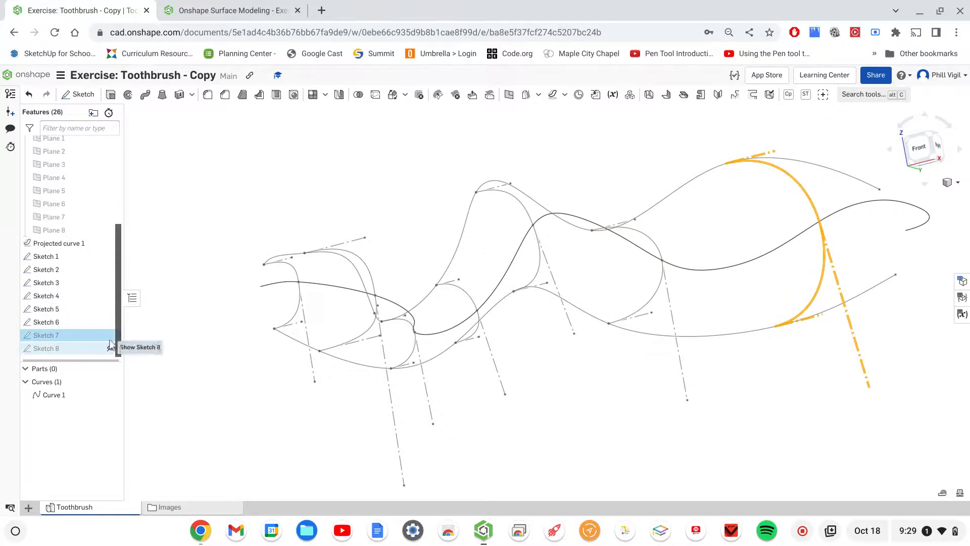
left_click(111, 336)
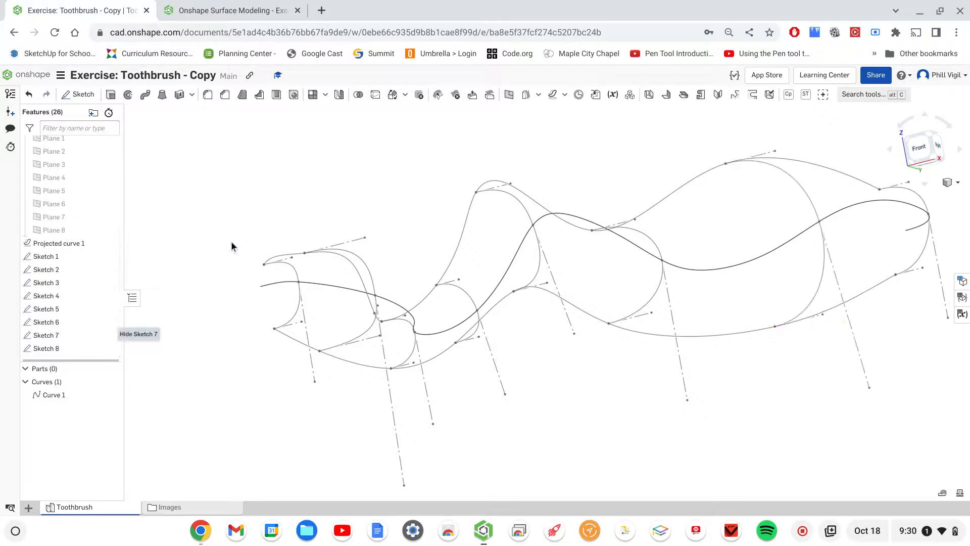
- Group Sketch 1 through Sketch 8 into a folder named Profile Sketches and collapse the Profile Planes folder
scroll(193, 240, "down", 2)
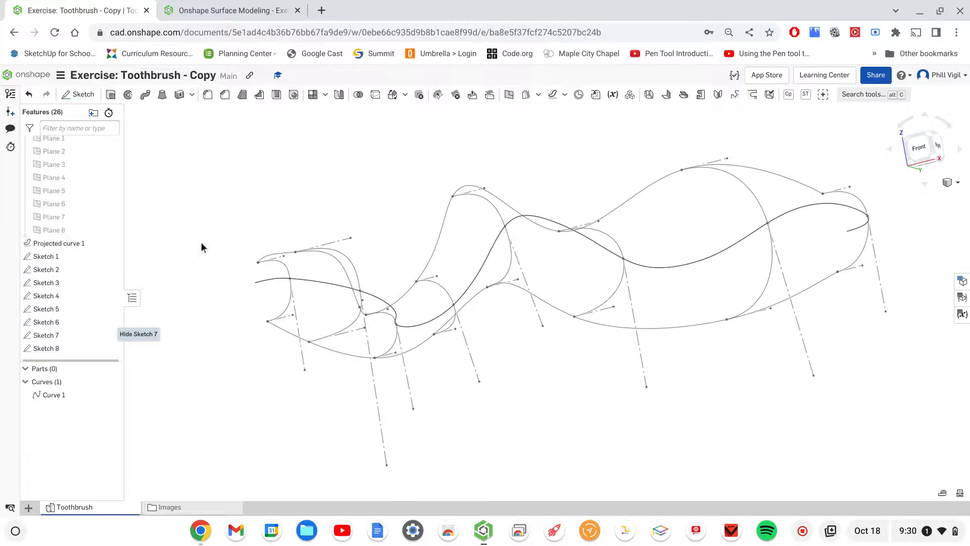
right_click_drag(609, 430, 651, 288)
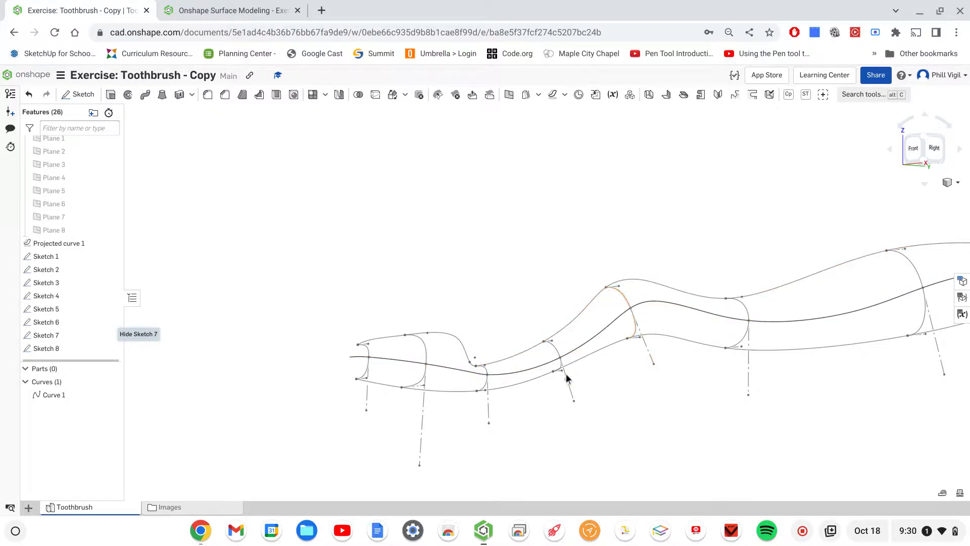
scroll(401, 273, "up", 3)
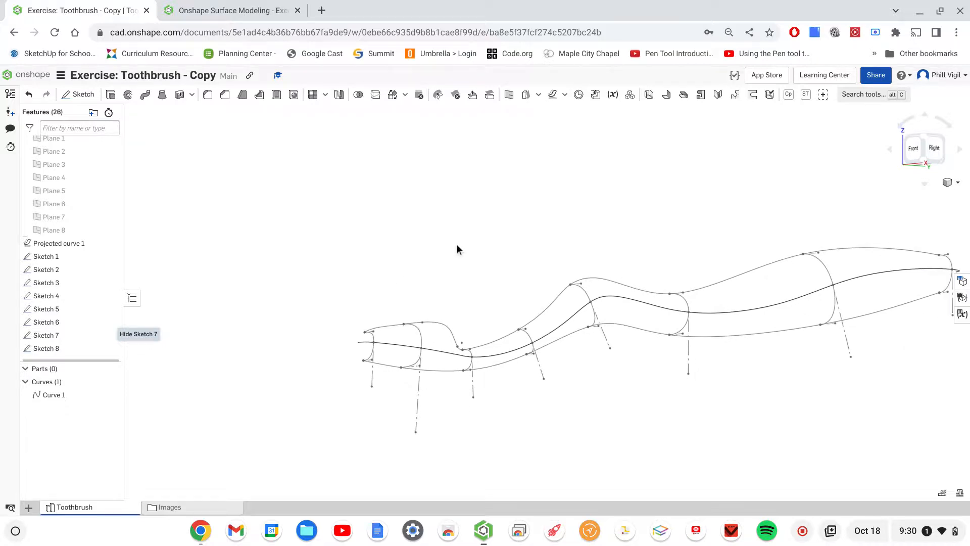
left_click(44, 258)
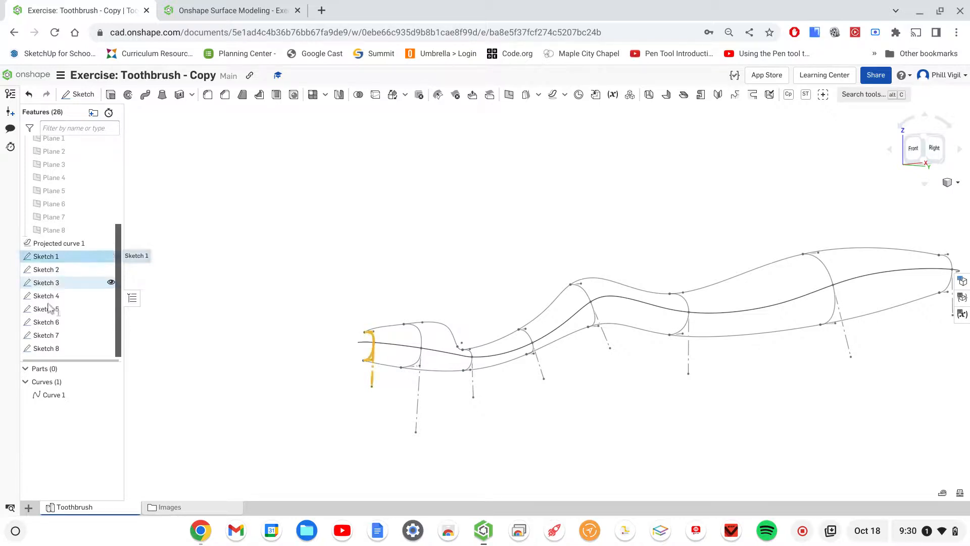
scroll(49, 313, "down", 1)
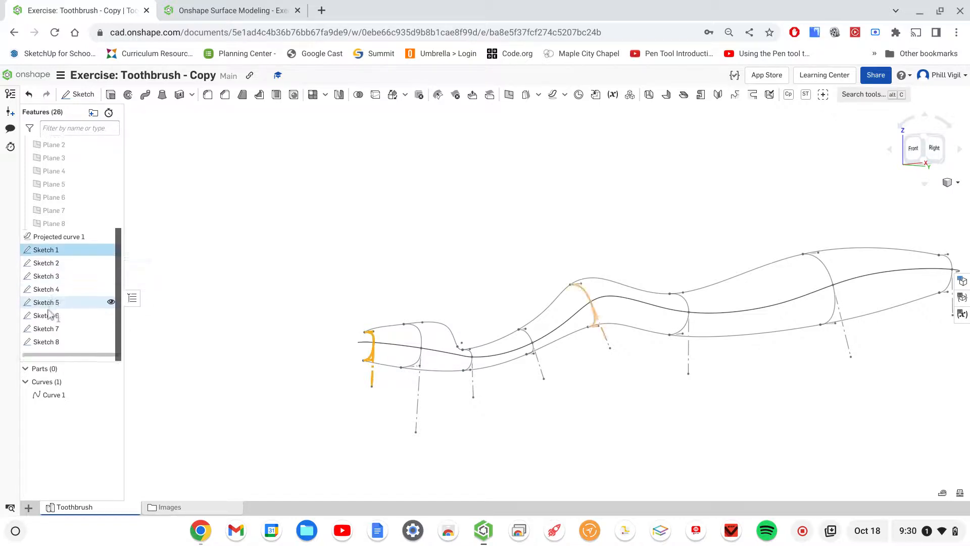
left_click(45, 342, "shift")
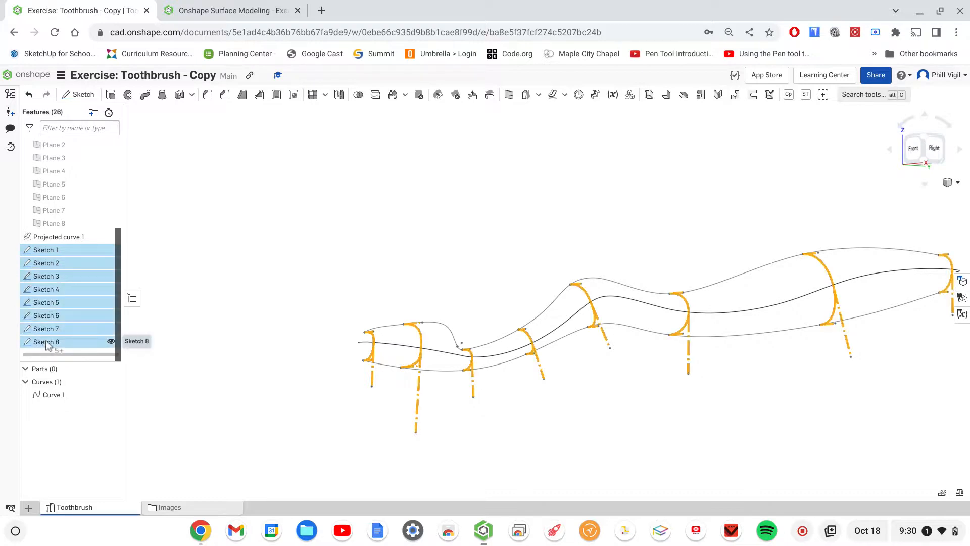
right_click(57, 261)
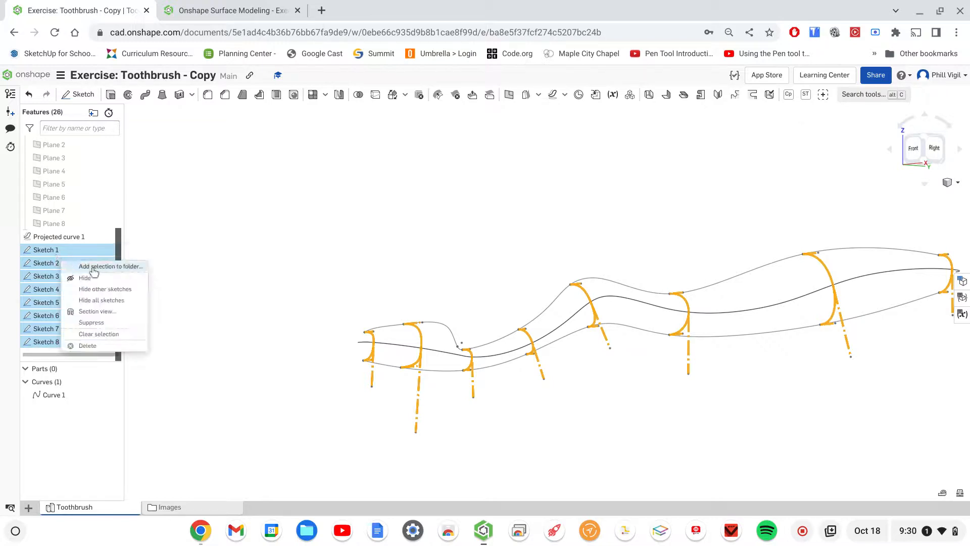
left_click(115, 271)
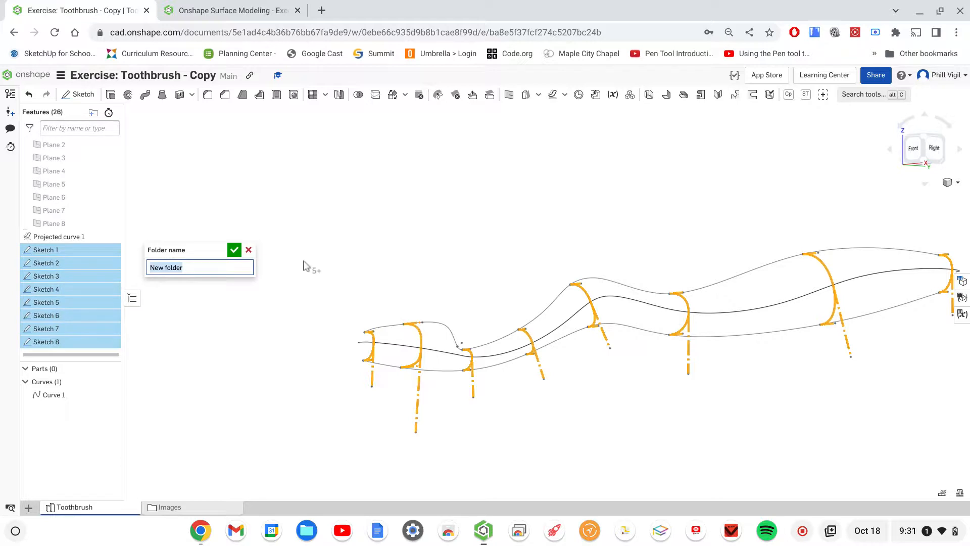
type("Profile Sketches")
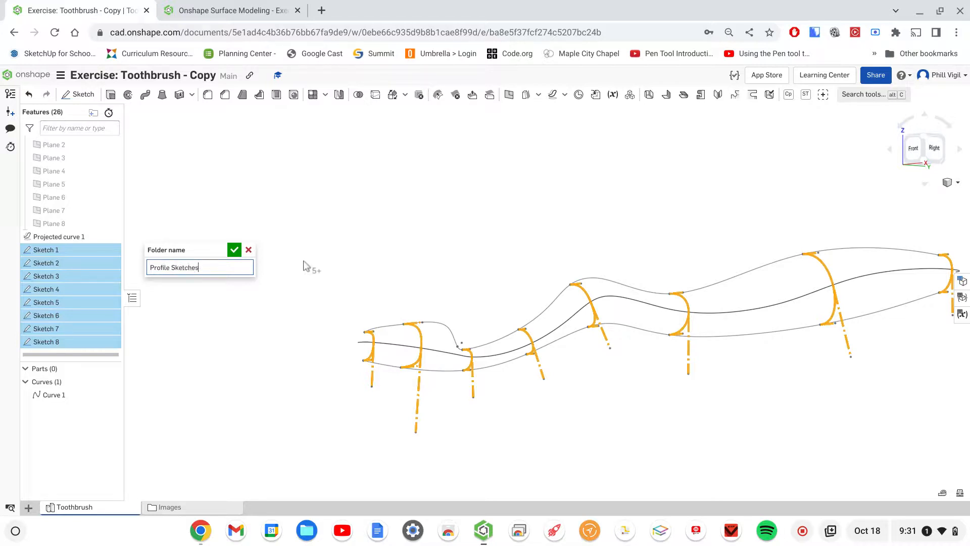
key("Return")
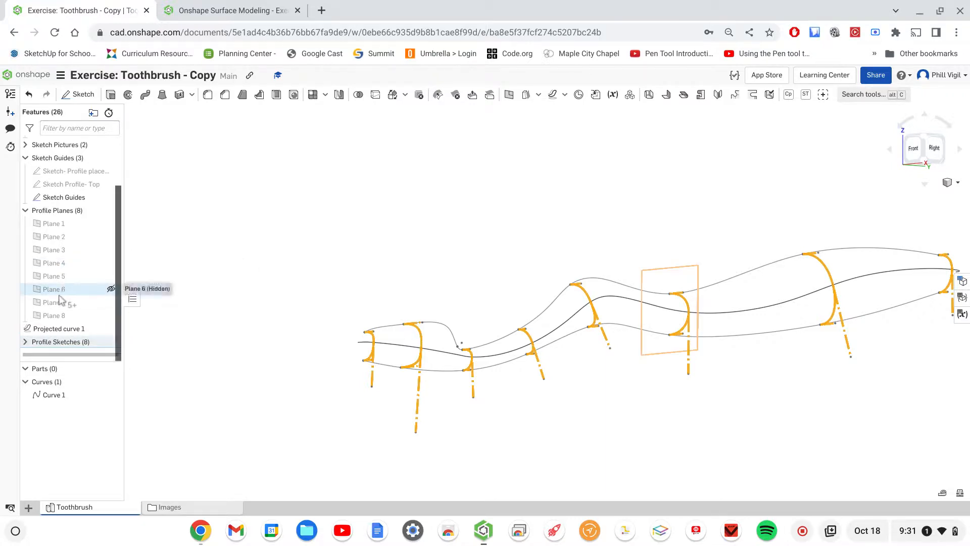
left_click(25, 210)
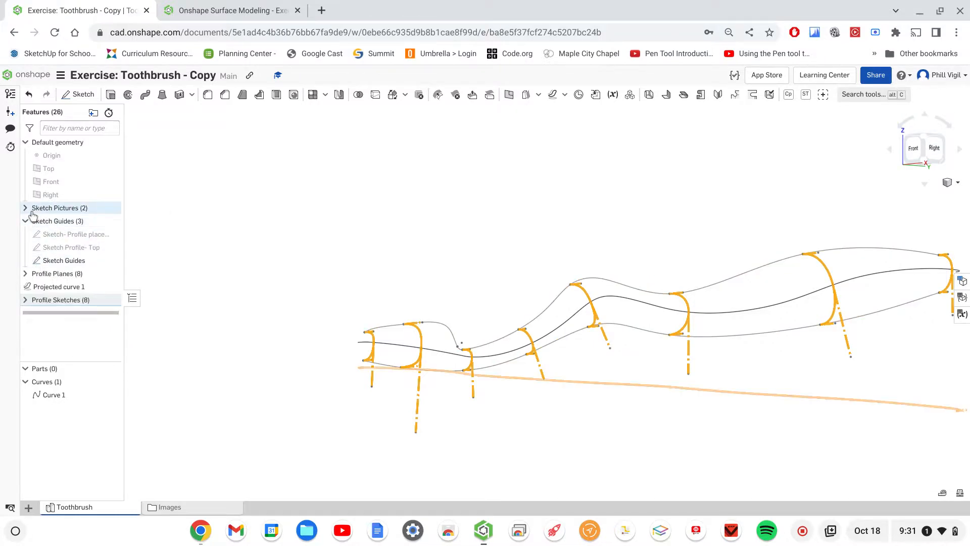
left_click(25, 300)
mouse_move(26, 310)
left_mouse_down()
mouse_move(195, 307)
mouse_move(218, 284)
left_mouse_up()
scroll(465, 167, "down", 1)
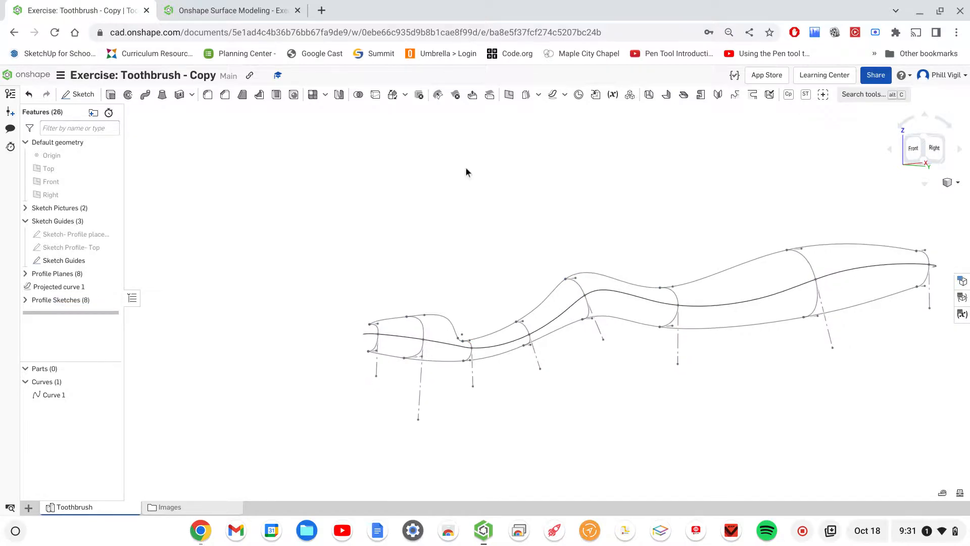
middle_click_drag(423, 167, 415, 168)
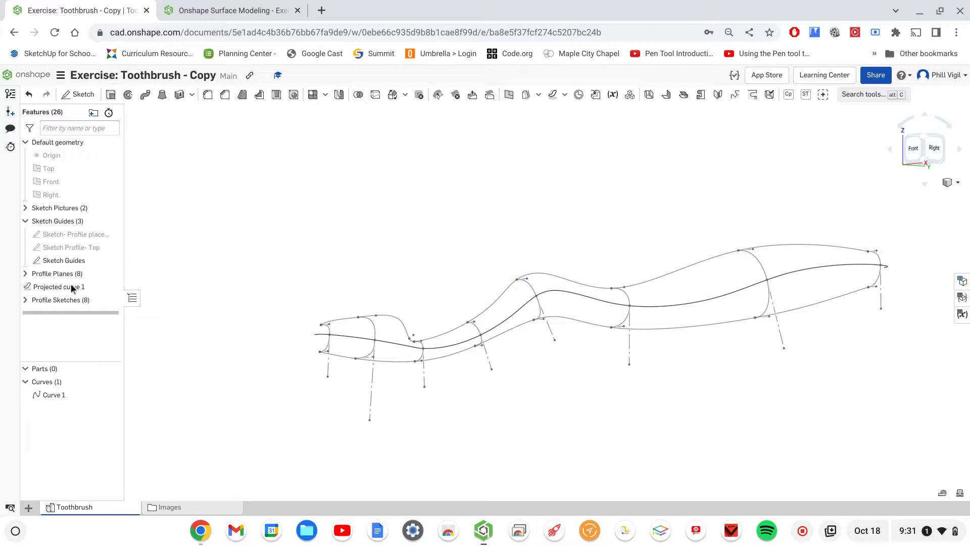
- Start a new surface loft and pick Sketch 1 through Sketch 8 in order as its profiles
left_click(26, 299)
scroll(56, 285, "down", 2)
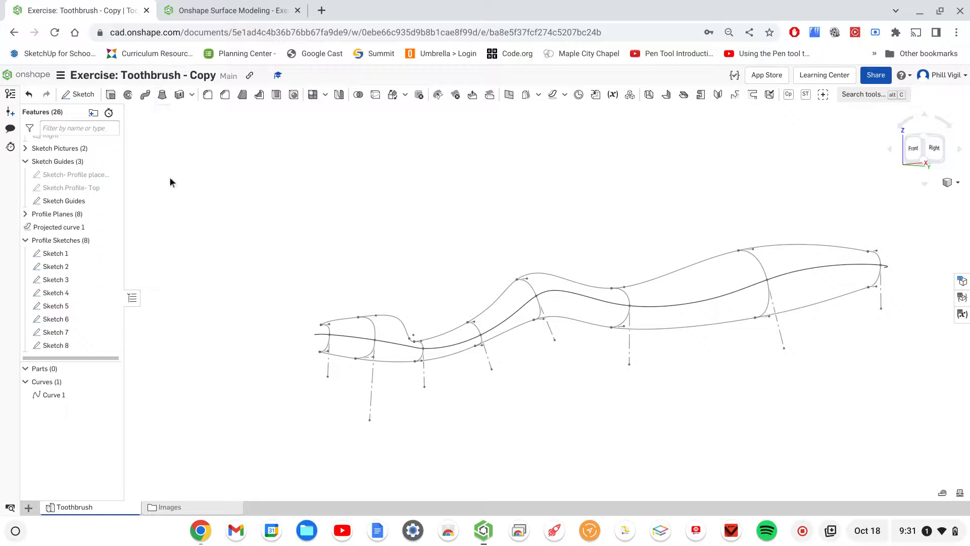
left_click(162, 95)
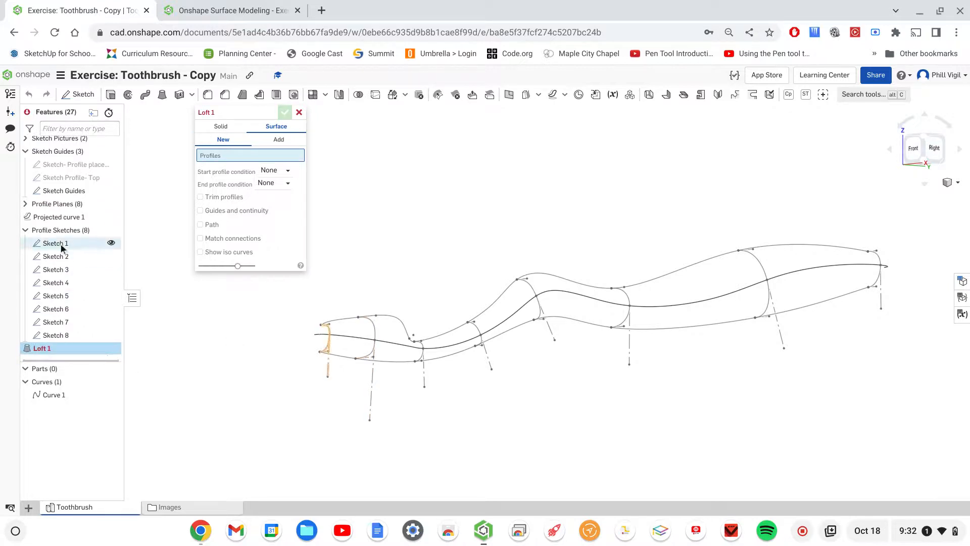
left_click(61, 245)
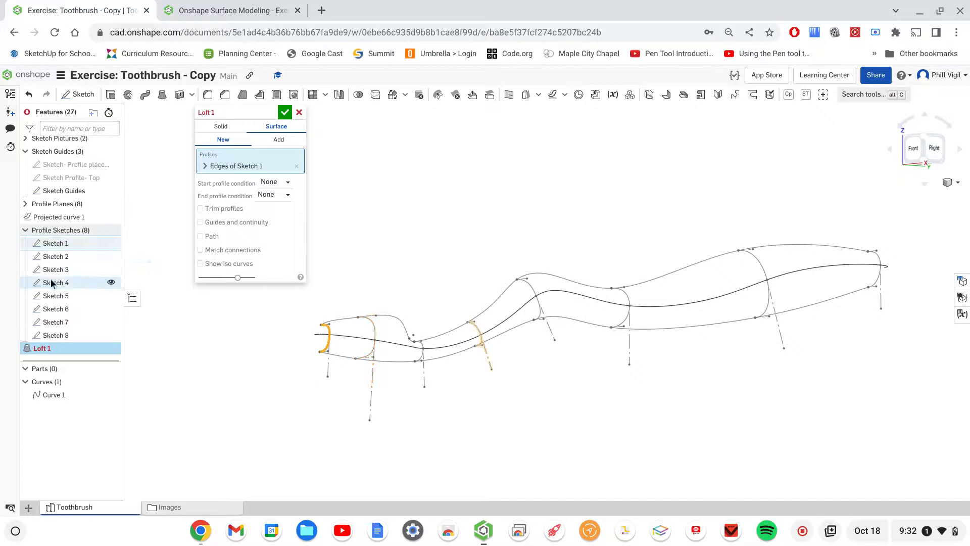
left_click(56, 256)
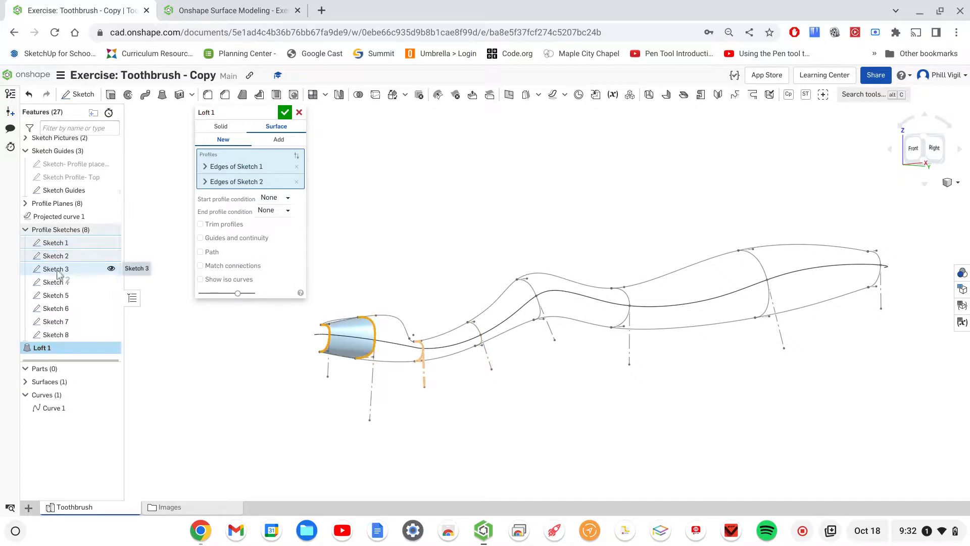
left_click(57, 270)
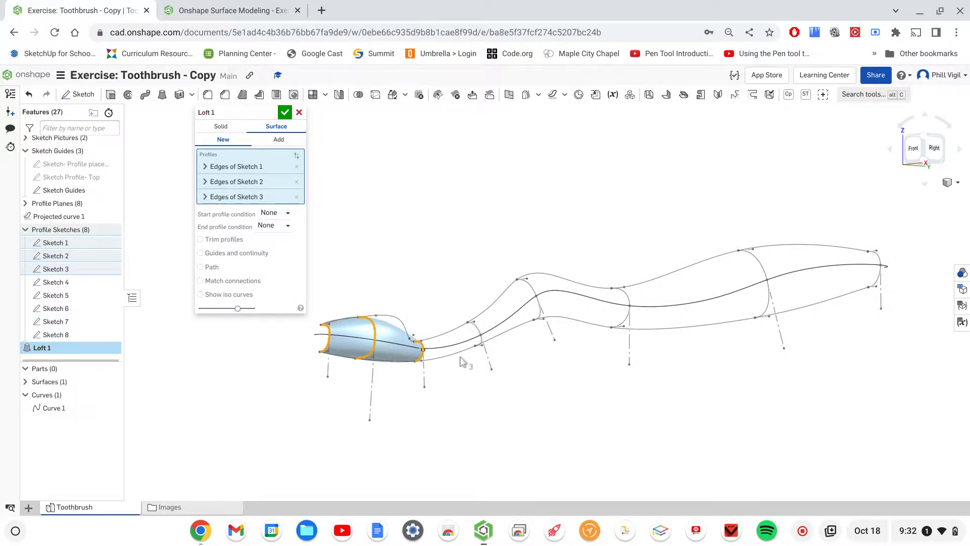
left_click(52, 282)
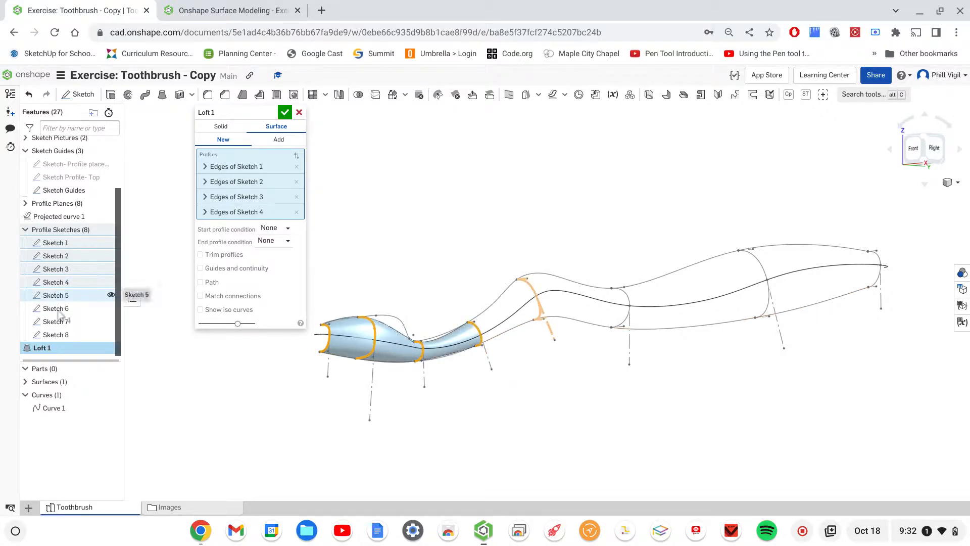
left_click(55, 295)
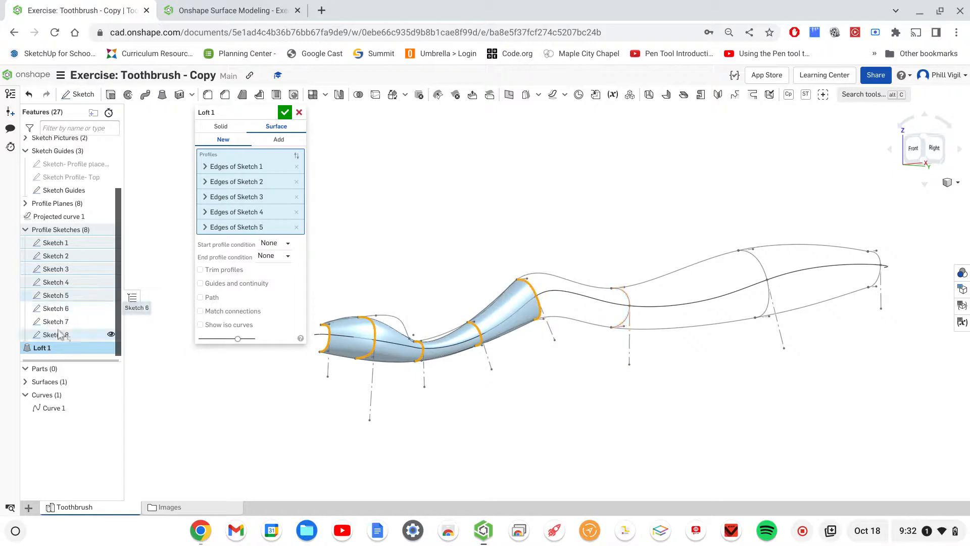
left_click(58, 309)
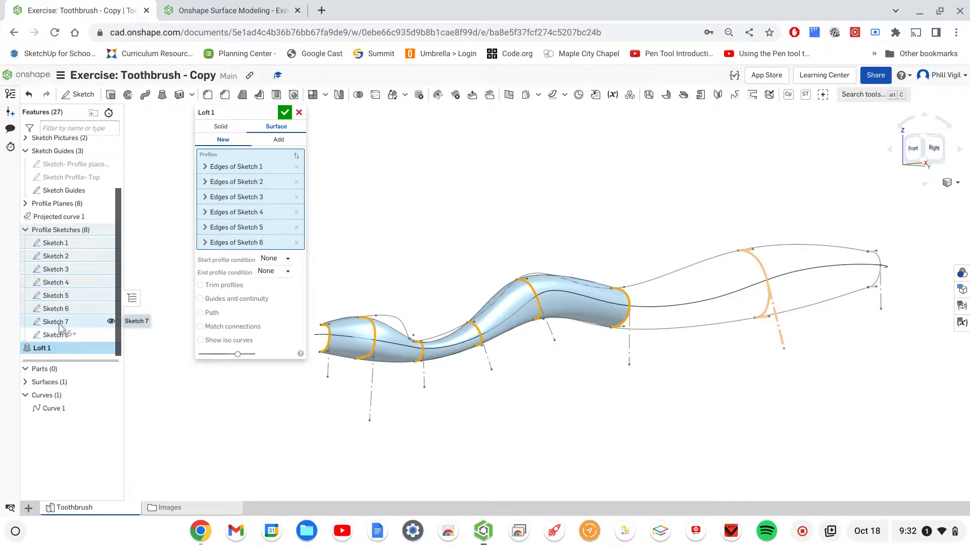
left_click(59, 323)
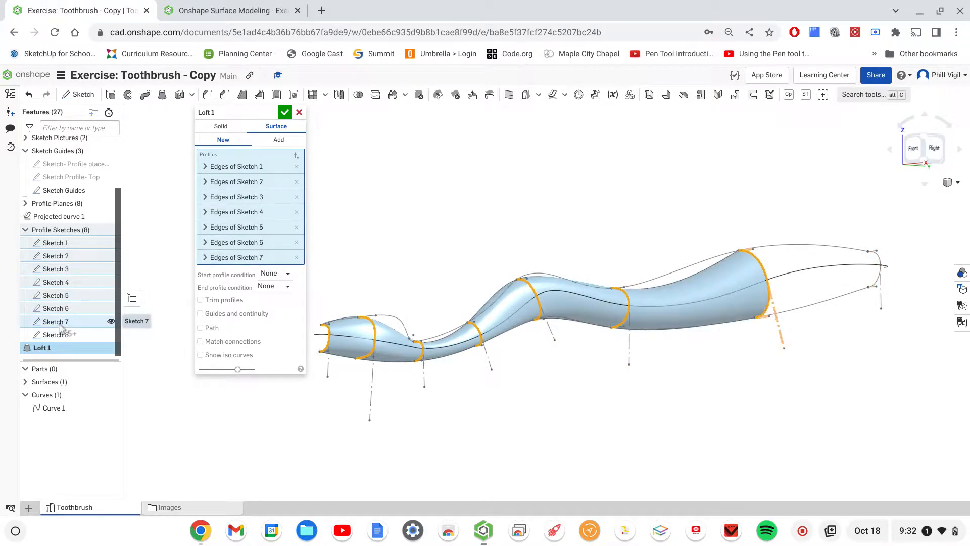
left_click(56, 334)
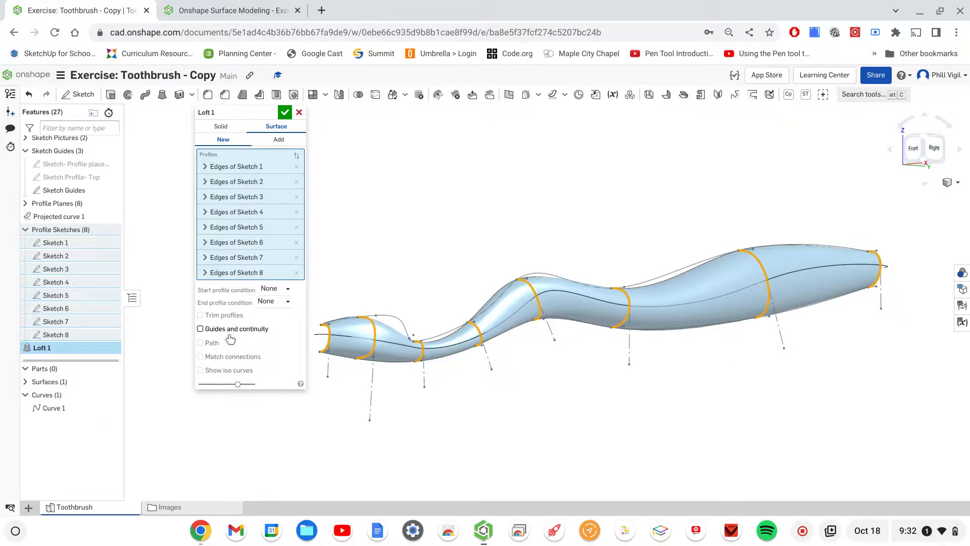
- Enable guides and continuity for the loft and add the lower Sketch Guides edge and projected Curve 1 as guides
mouse_move(561, 402)
right_mouse_down()
mouse_move(556, 411)
mouse_move(523, 404)
mouse_move(575, 410)
mouse_move(554, 405)
right_mouse_up()
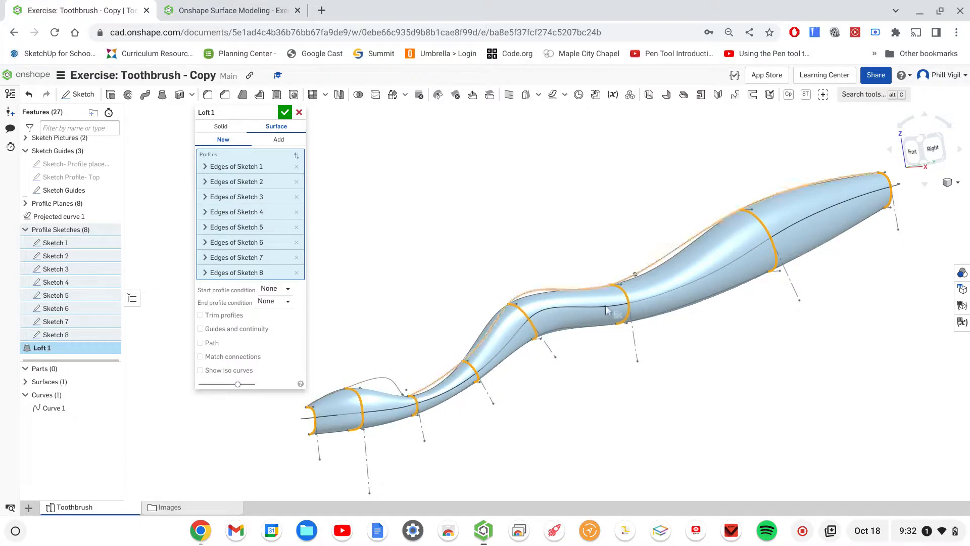
right_click_drag(591, 357, 639, 349)
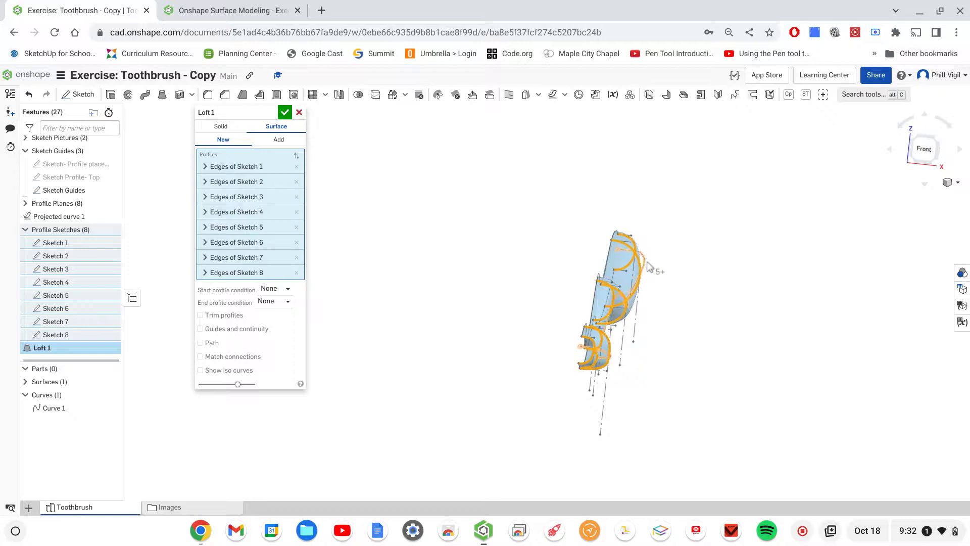
right_click_drag(656, 361, 662, 308)
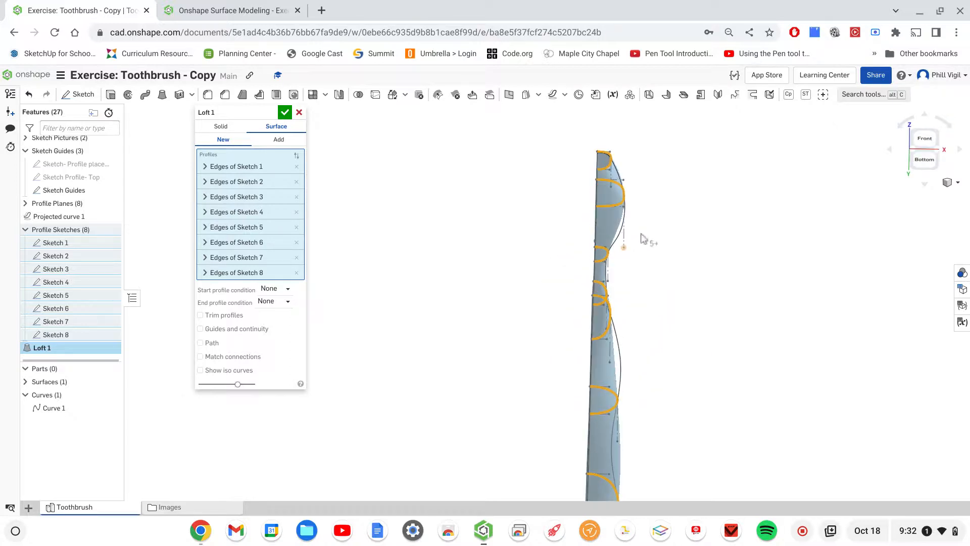
right_click_drag(688, 205, 656, 271)
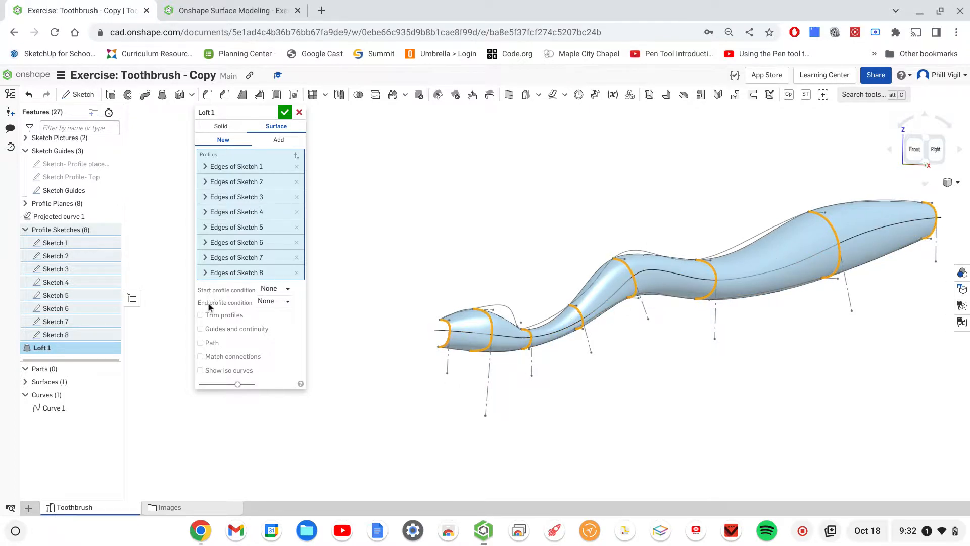
left_click(200, 329)
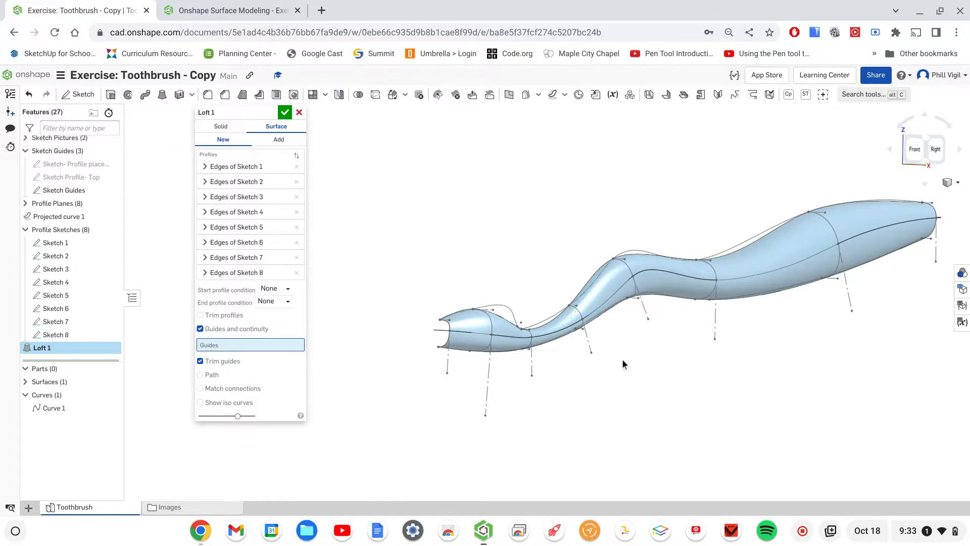
mouse_move(613, 359)
right_mouse_down()
mouse_move(620, 336)
mouse_move(610, 352)
mouse_move(632, 372)
mouse_move(644, 357)
mouse_move(618, 349)
right_mouse_up()
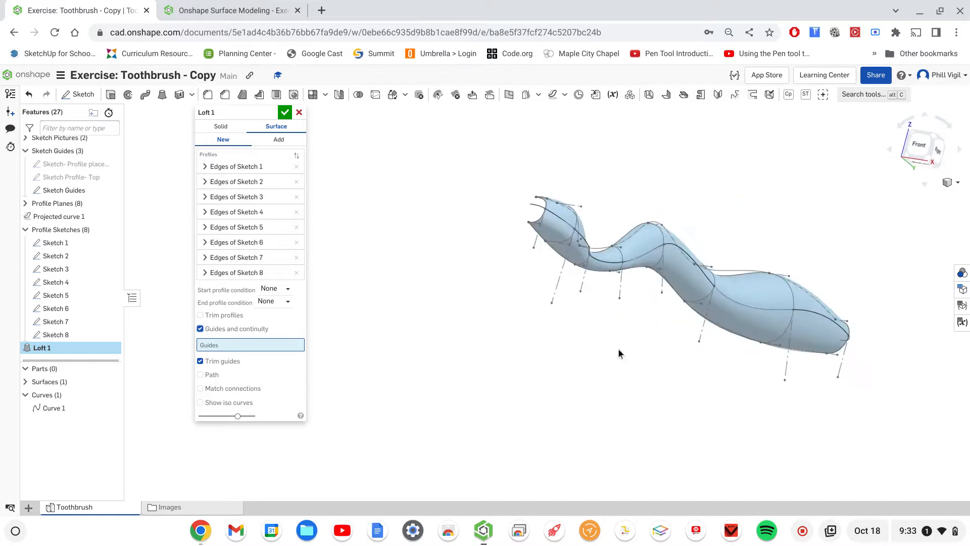
left_click(614, 269)
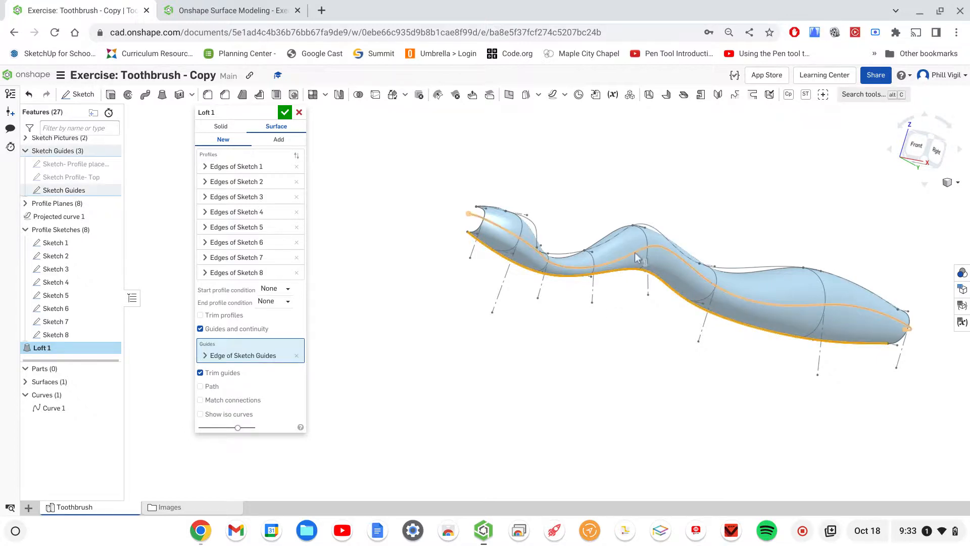
left_click(673, 254)
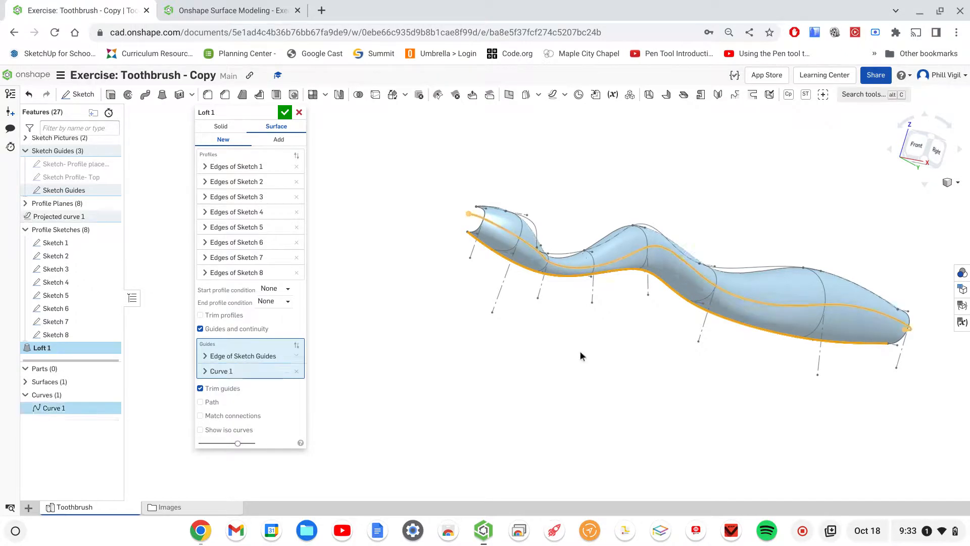
- Add the three connected upper Sketch Guides edges together as the third loft guide and accept the loft
right_click_drag(657, 367, 668, 328)
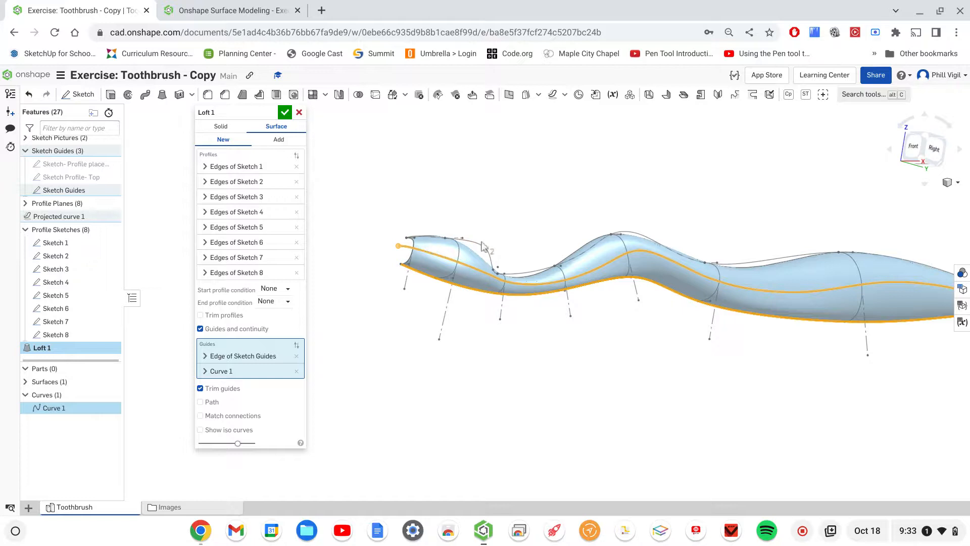
scroll(490, 260, "up", 3)
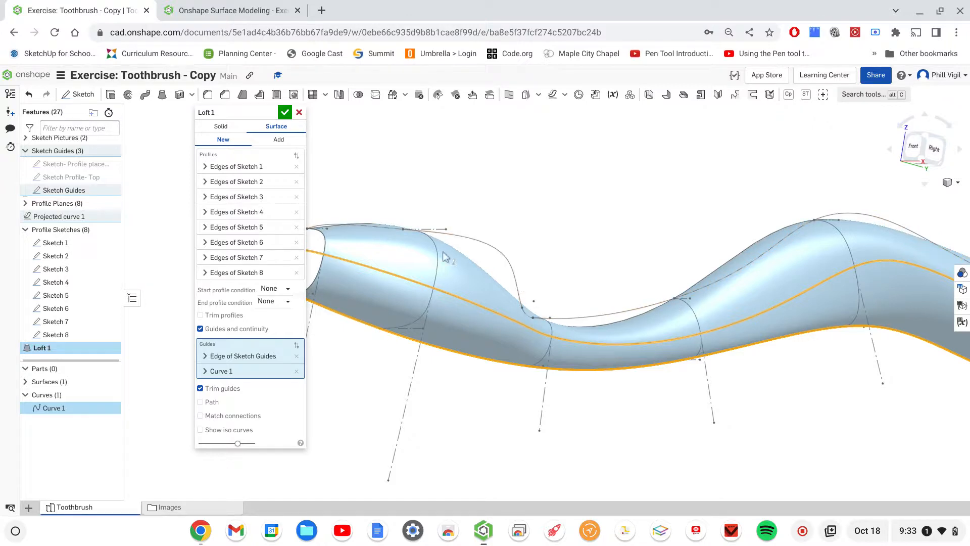
left_click(483, 245)
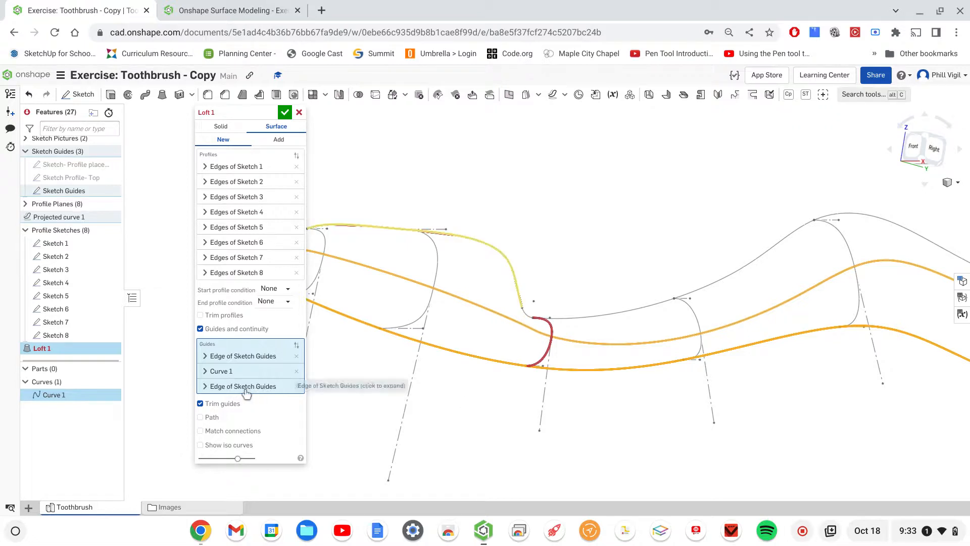
left_click(205, 387)
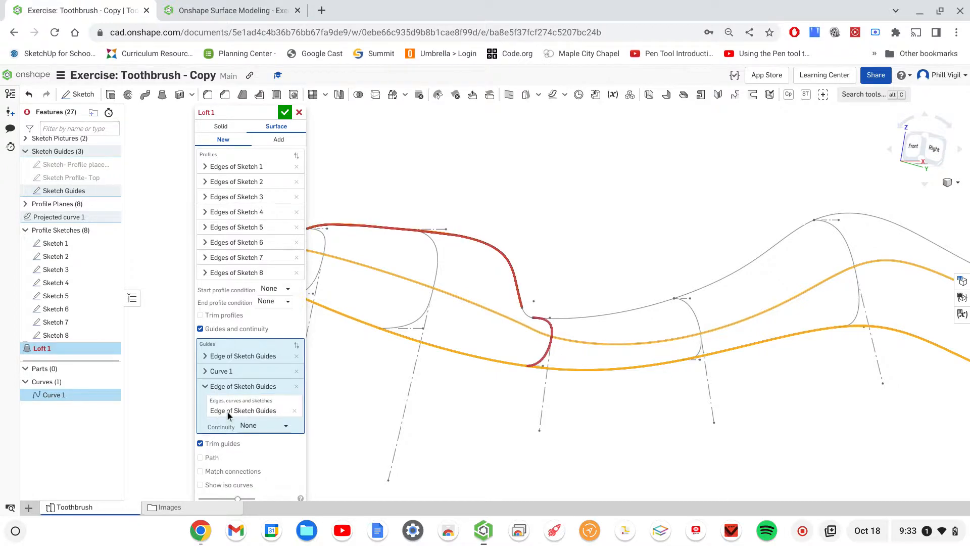
left_click(240, 408)
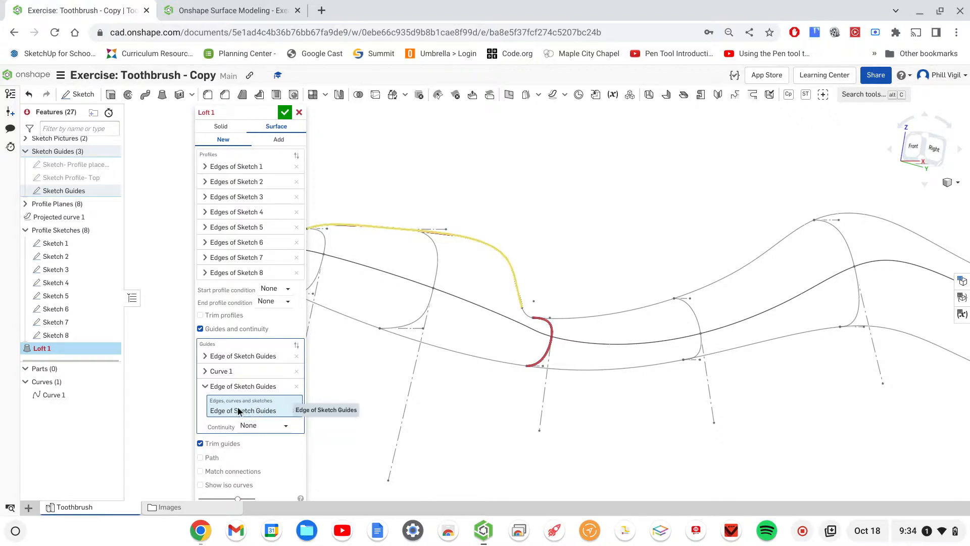
left_click(530, 319)
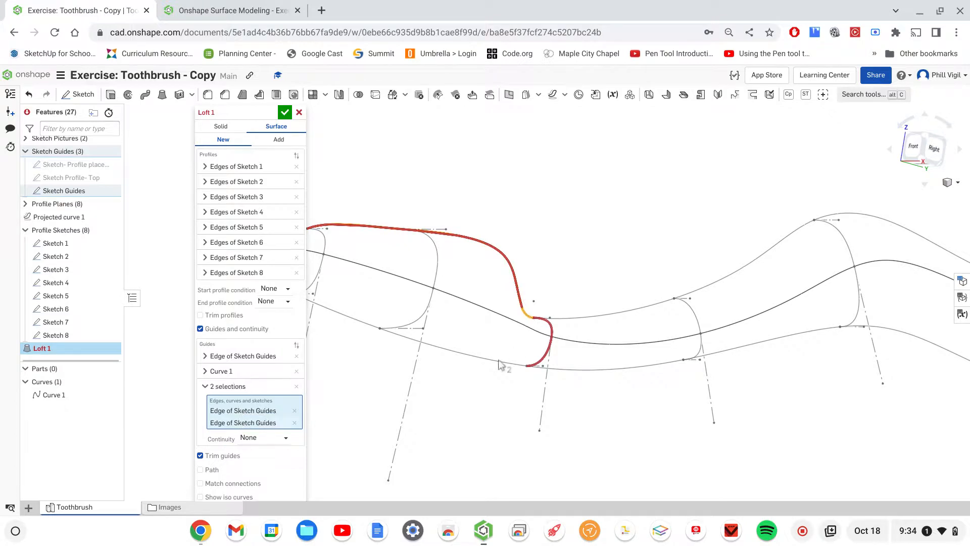
left_click(598, 318)
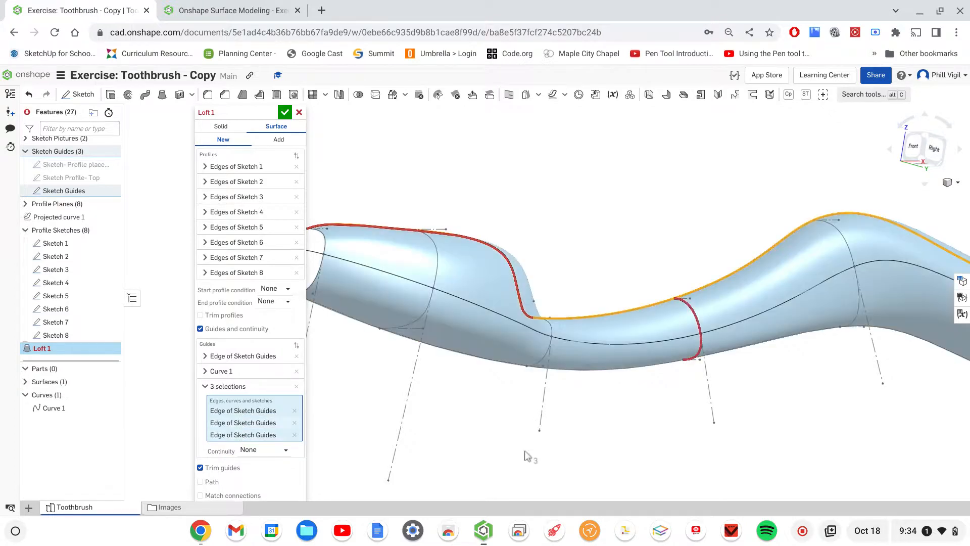
scroll(525, 440, "down", 2)
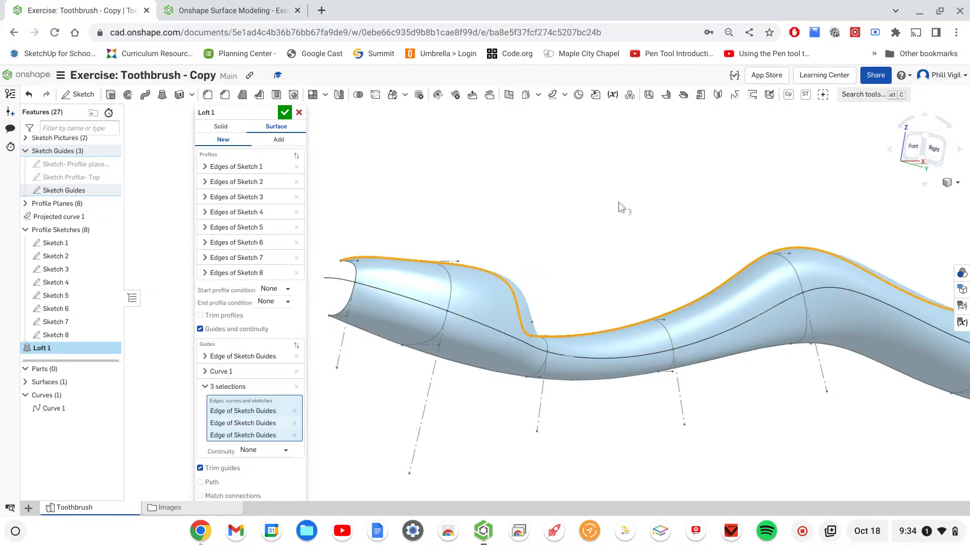
scroll(619, 212, "down", 3)
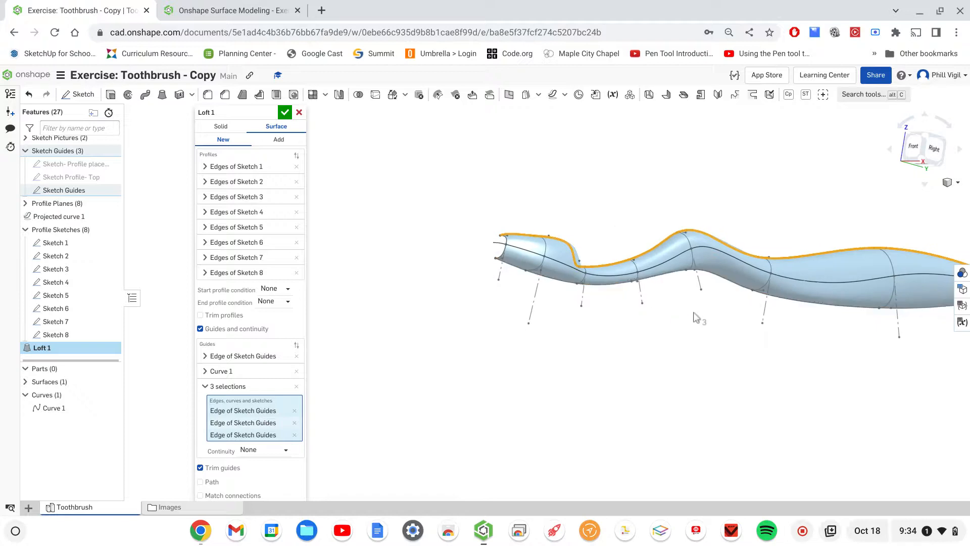
right_click_drag(692, 319, 497, 355)
middle_click_drag(497, 355, 585, 378)
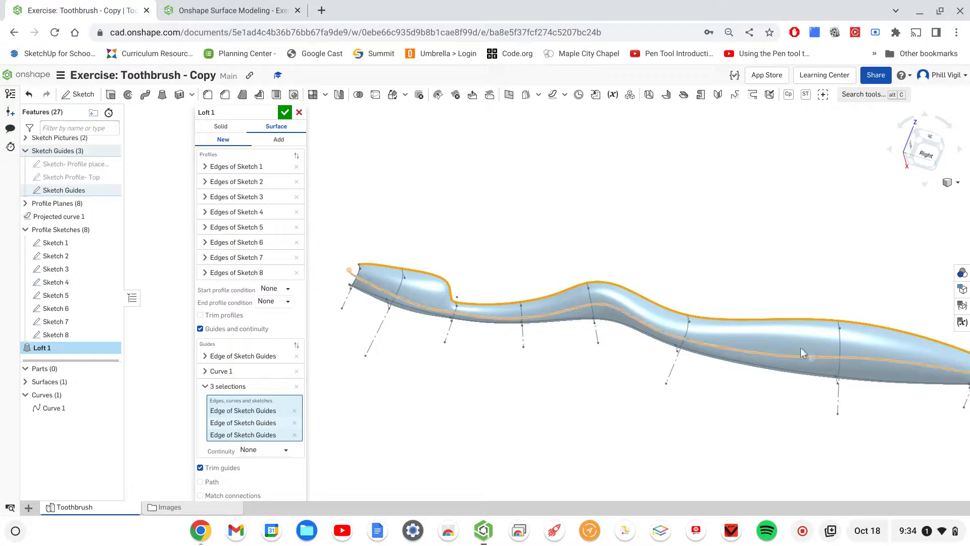
left_click(284, 114)
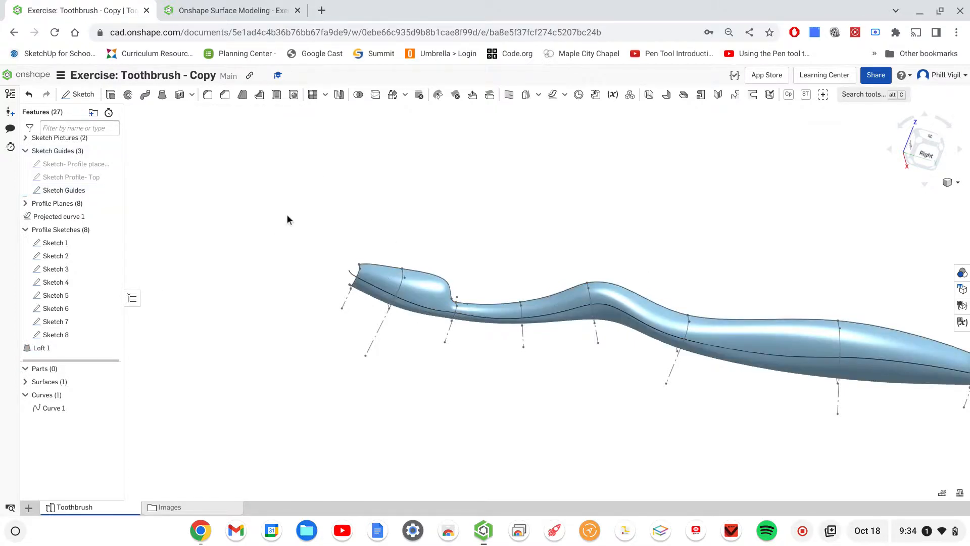
- Start a new part mirror with the lofted half surface as the entity to mirror
right_click_drag(253, 217, 282, 229)
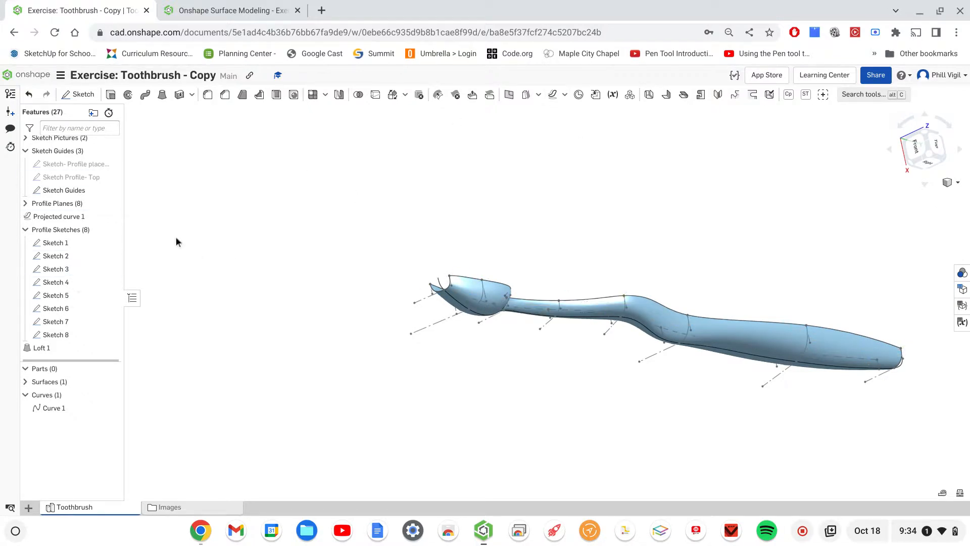
left_click(340, 96)
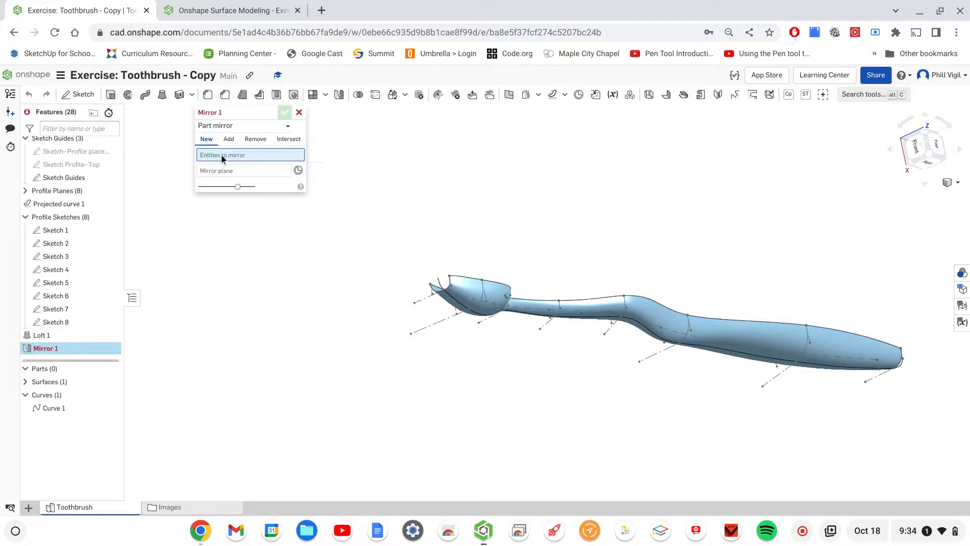
left_click(619, 310)
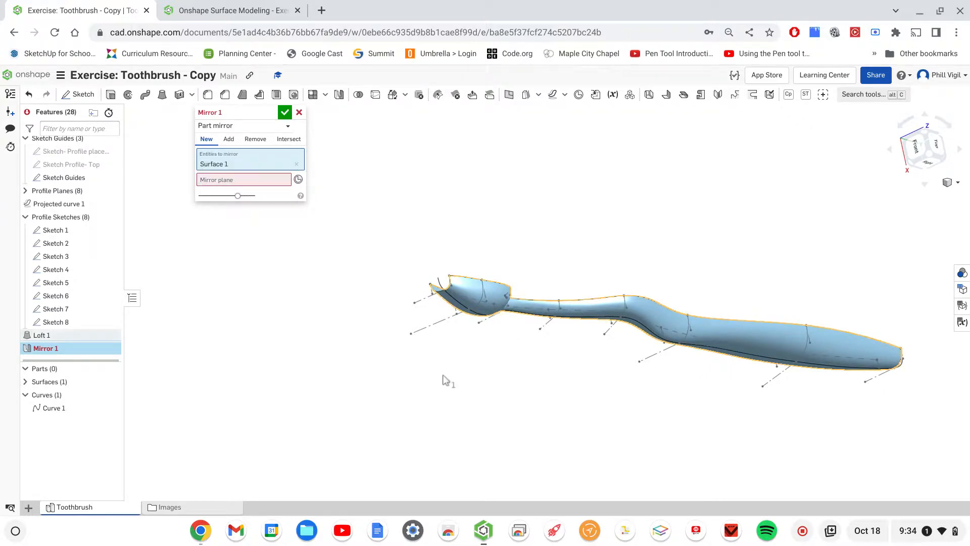
left_click(207, 183)
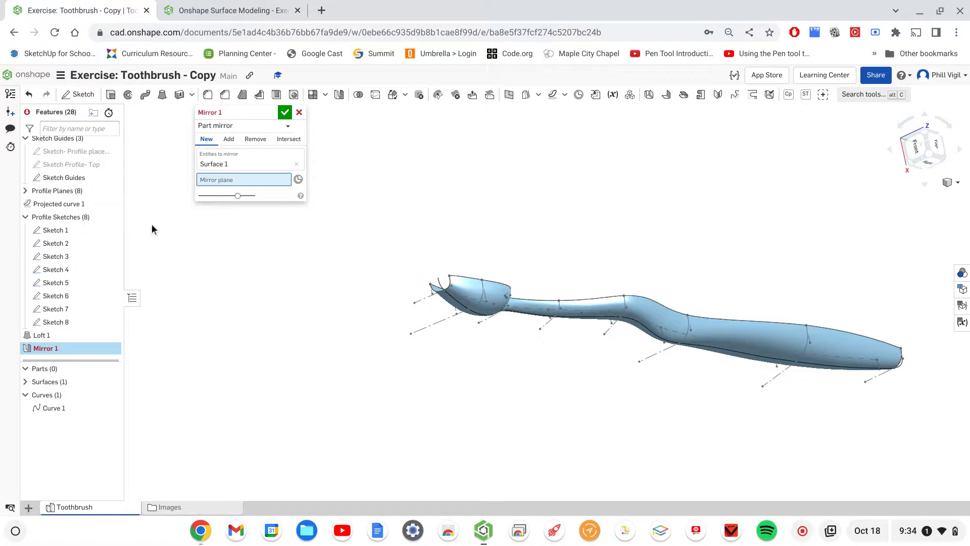
- Show the planes, choose the Right plane as the mirror plane and accept the mirror
key("p")
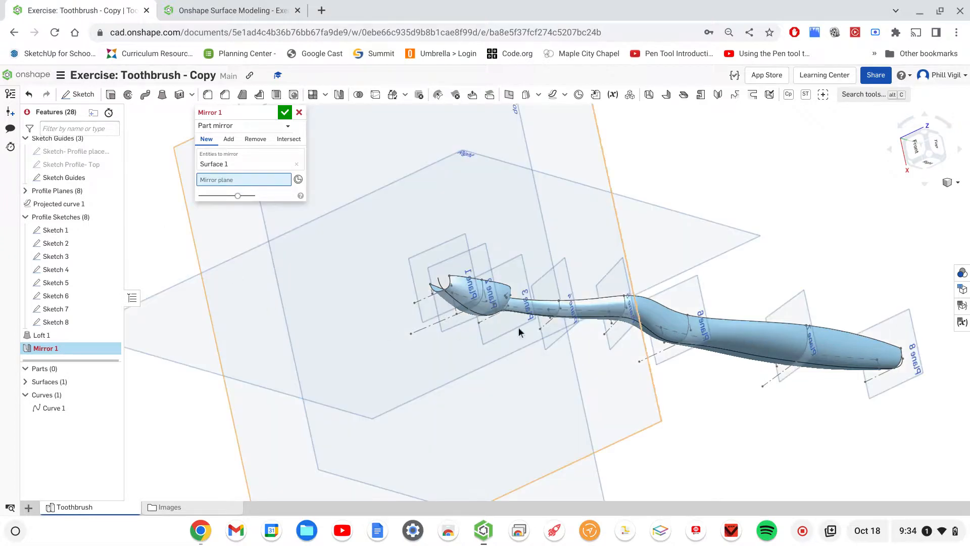
right_click_drag(886, 232, 844, 187)
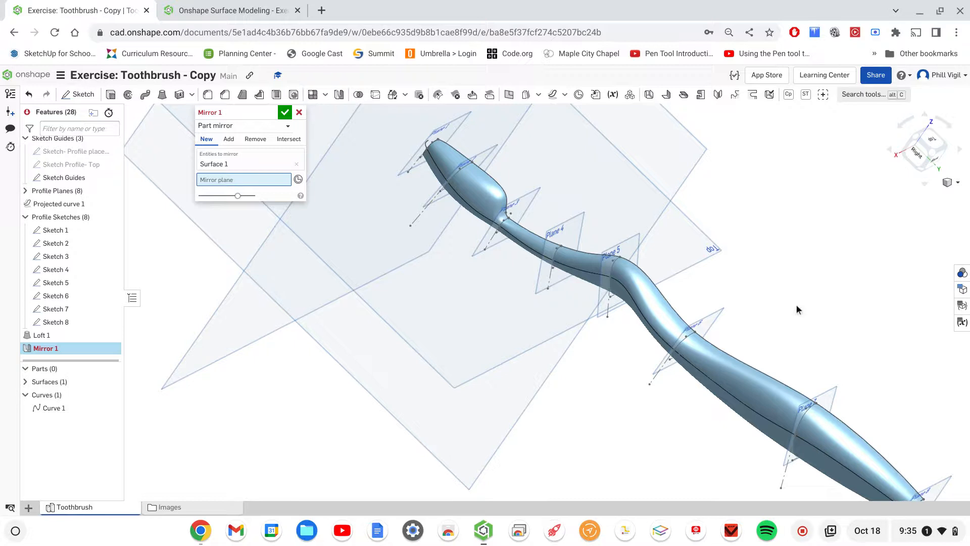
scroll(710, 299, "down", 3)
scroll(710, 296, "down", 5)
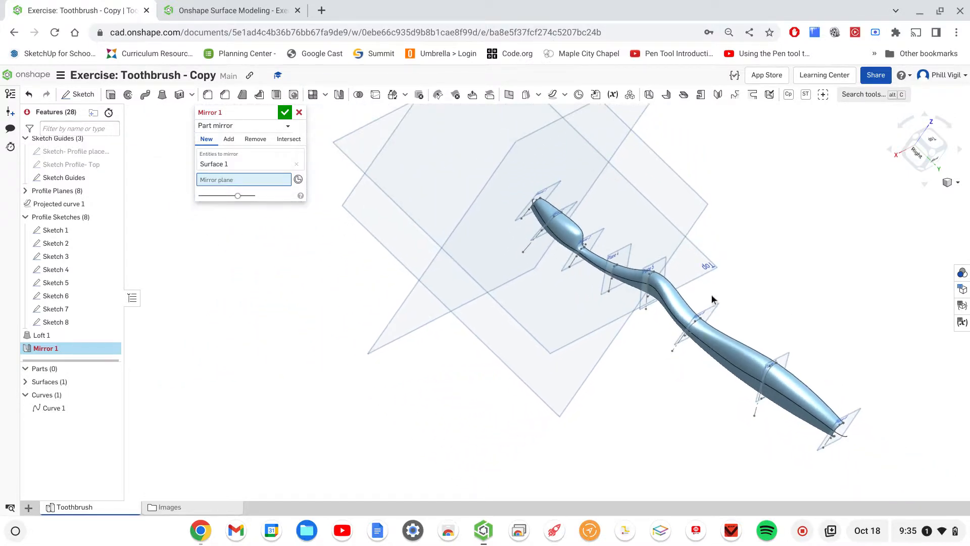
scroll(711, 296, "down", 1)
middle_click_drag(751, 202, 808, 293)
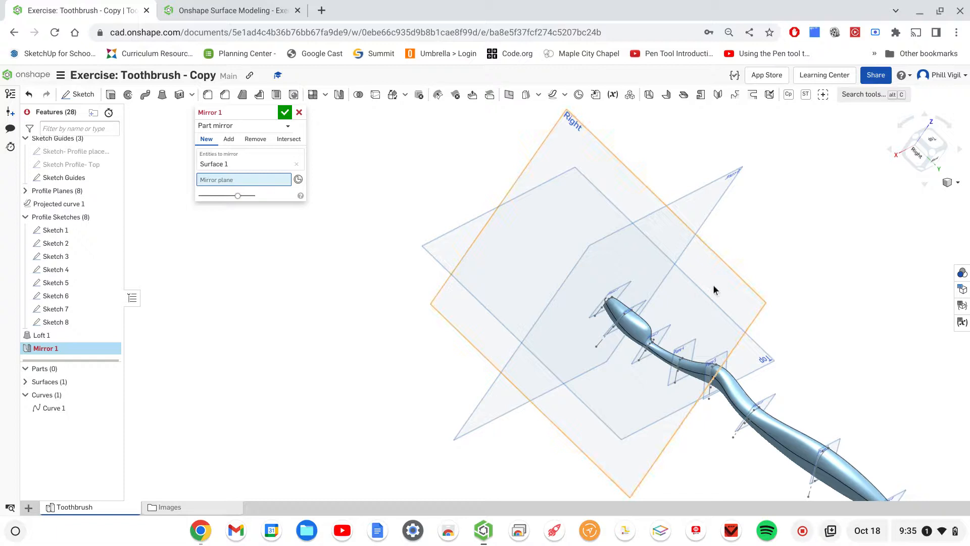
left_click(776, 276)
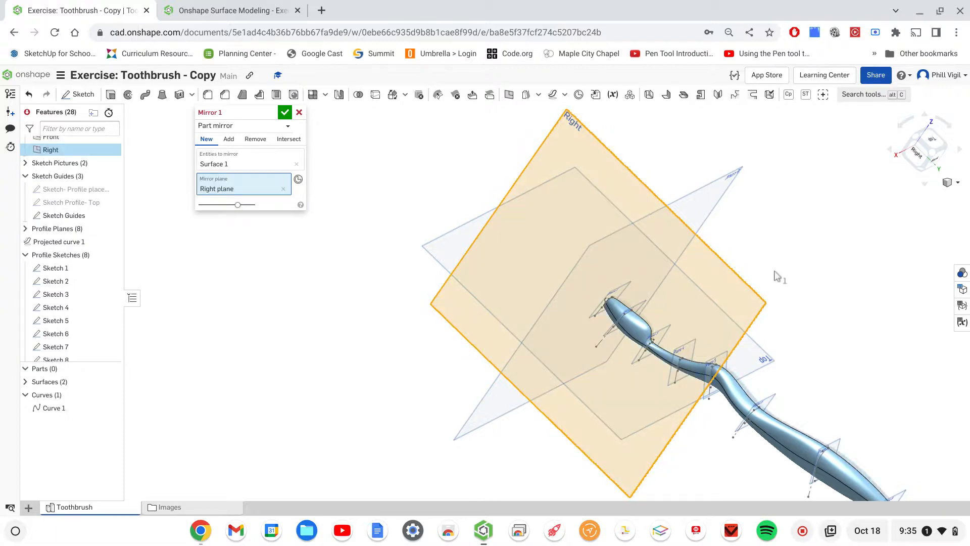
right_click_drag(805, 299, 784, 315)
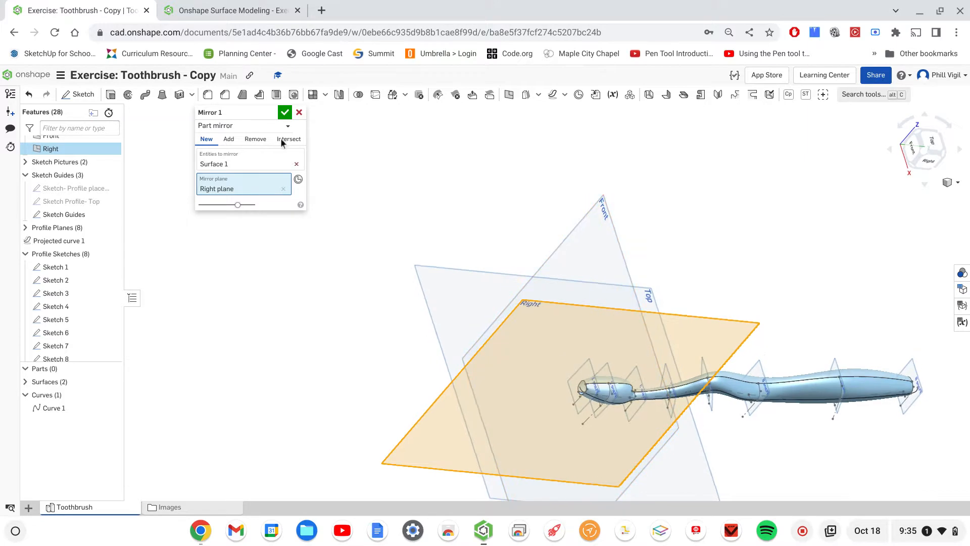
left_click(284, 113)
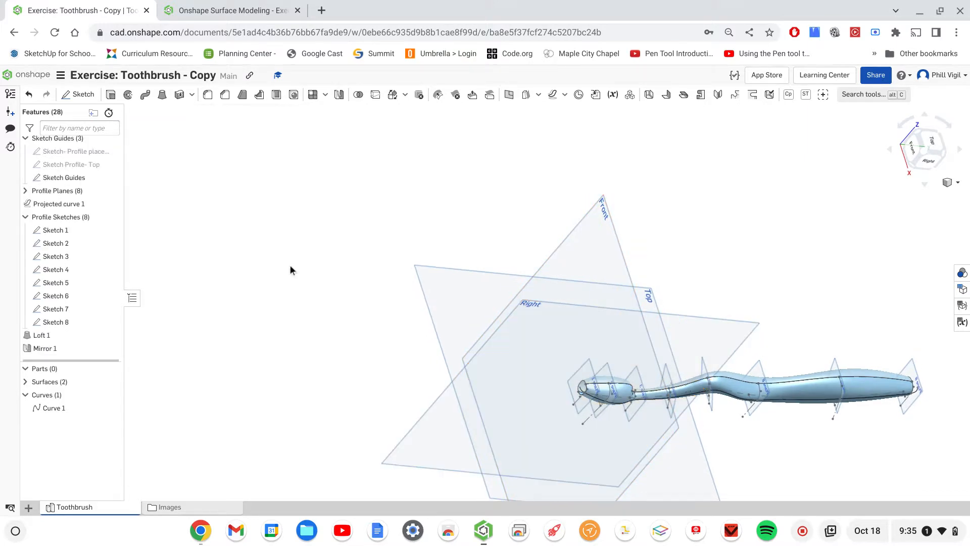
- Try to fill the open end of the brush head, using the Sketch 1 edge and two Mirror 1 edges as the boundary
scroll(844, 462, "up", 4)
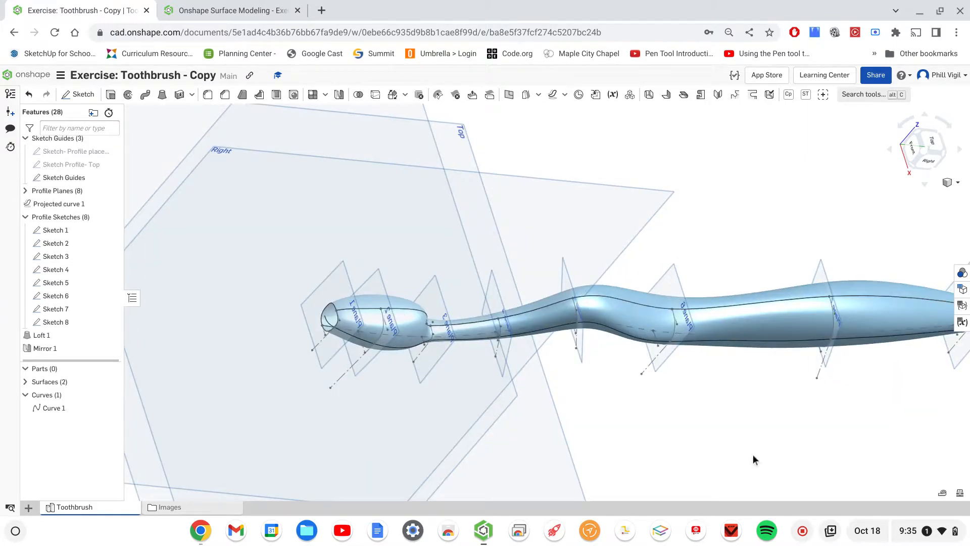
middle_click_drag(661, 437, 768, 418)
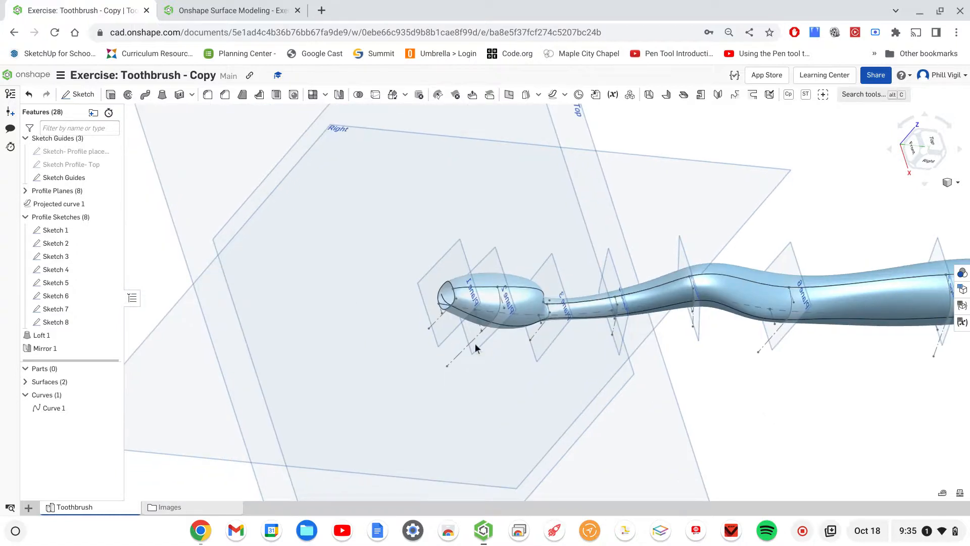
middle_click_drag(583, 385, 529, 379)
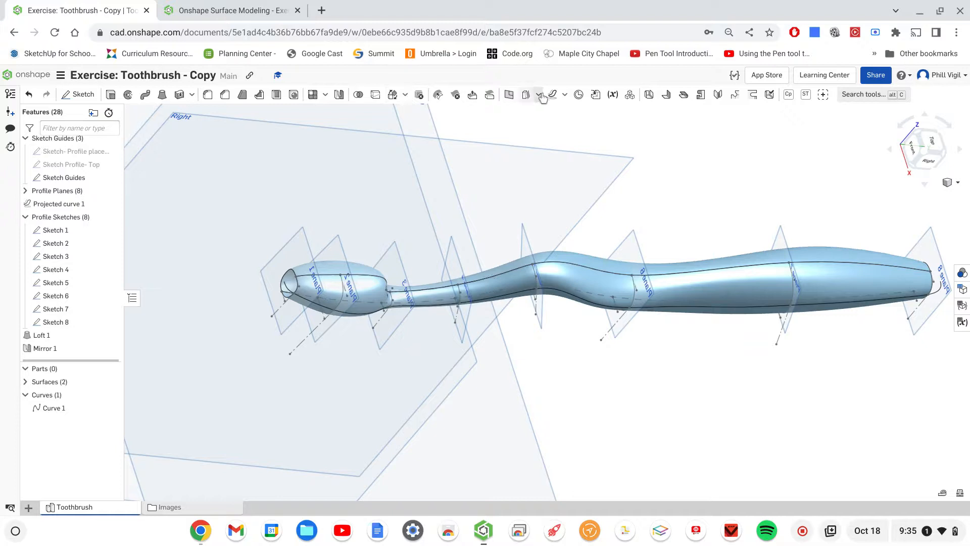
left_click(564, 96)
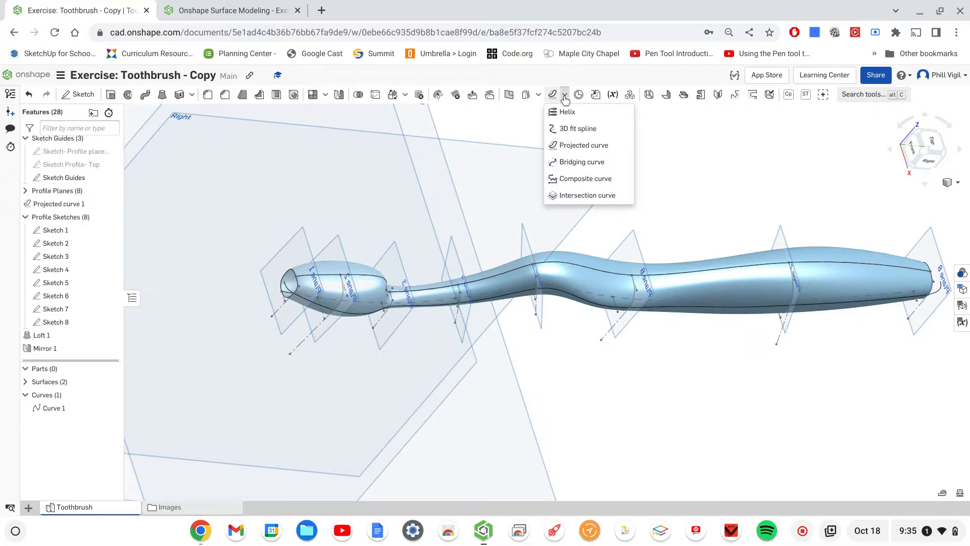
left_click(536, 96)
left_click(537, 96)
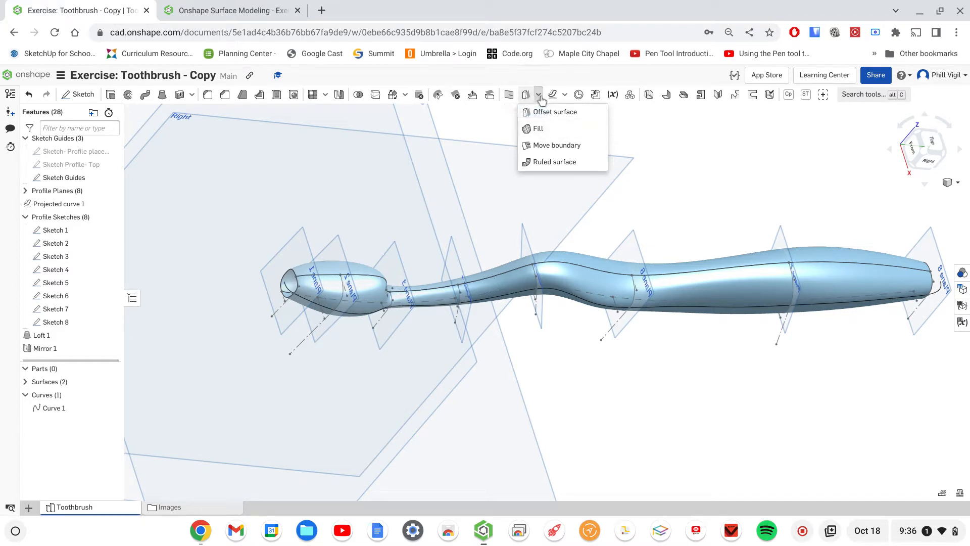
left_click(532, 129)
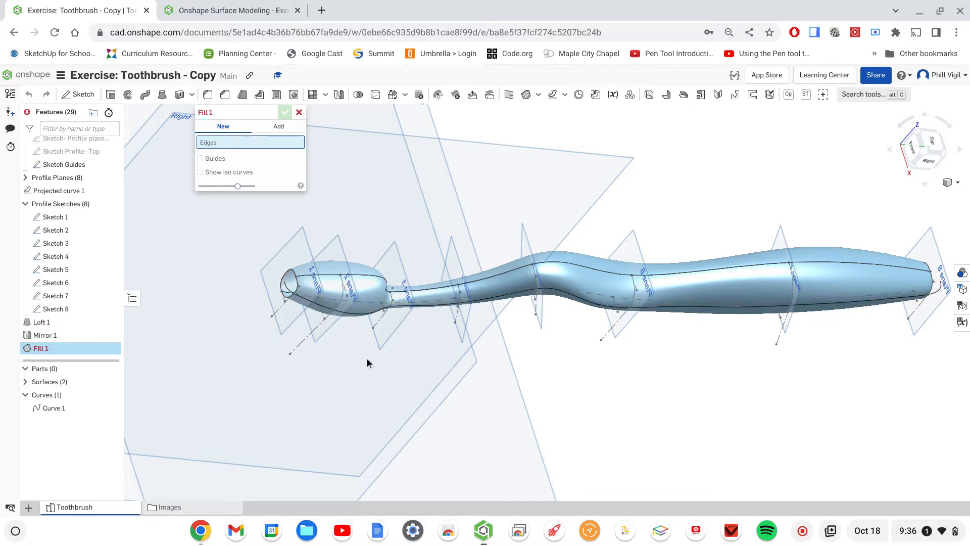
right_click_drag(582, 396, 541, 386)
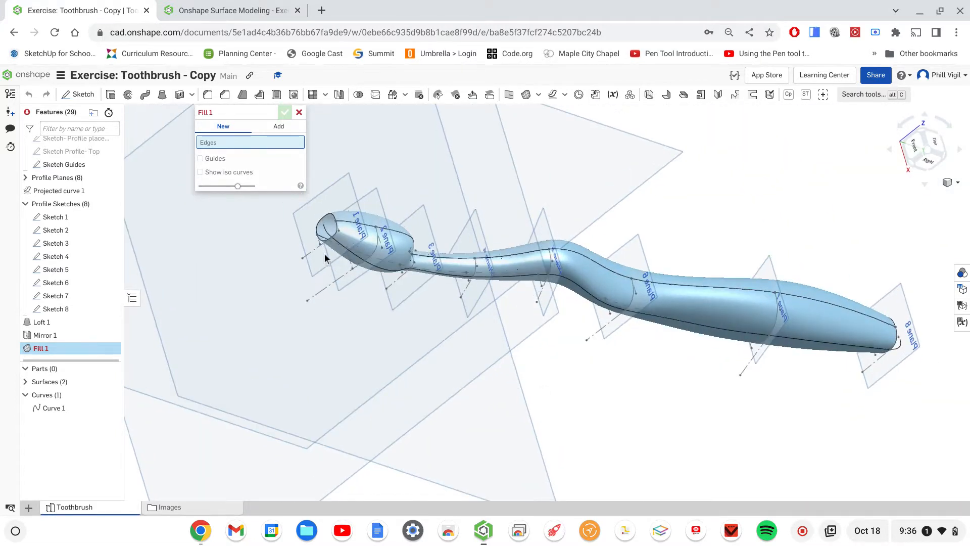
scroll(323, 233, "up", 5)
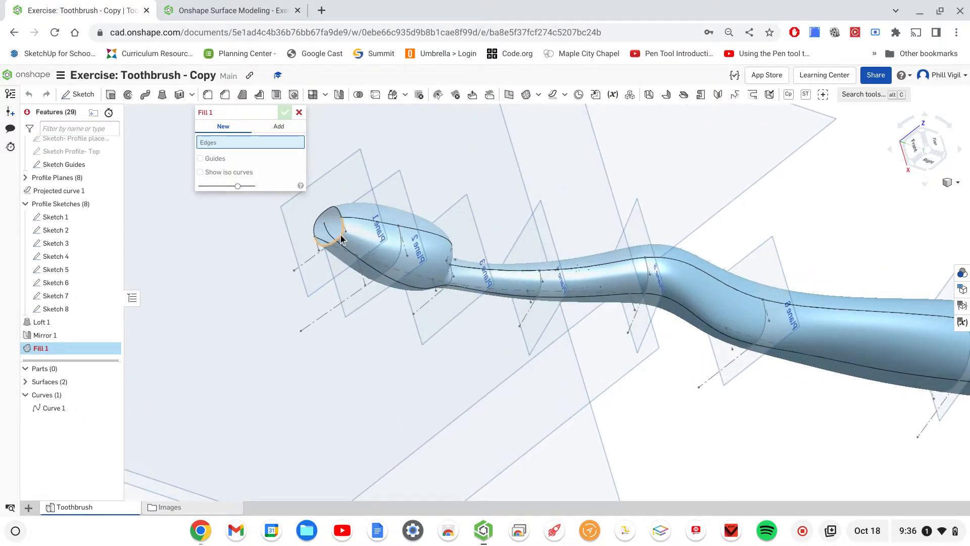
left_click(341, 239)
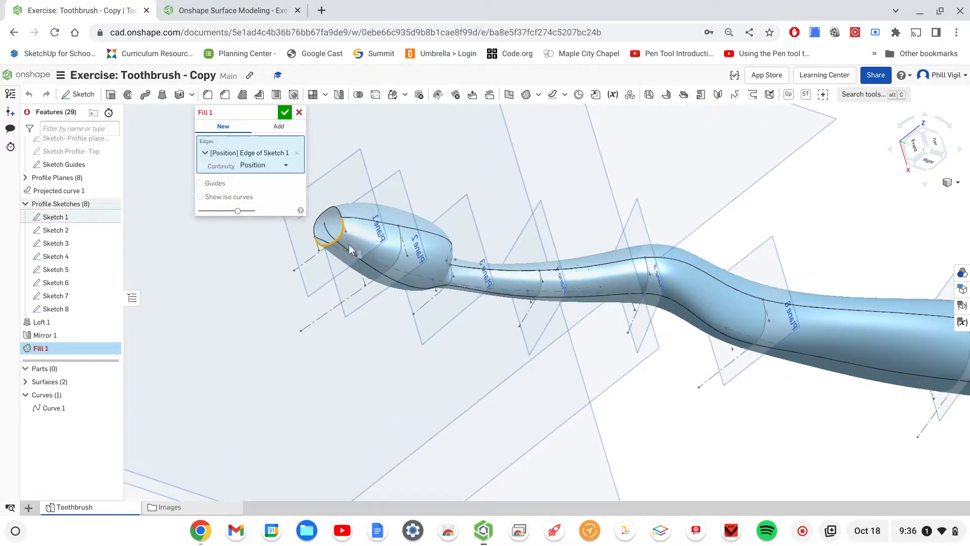
left_click(321, 224)
left_click(322, 224)
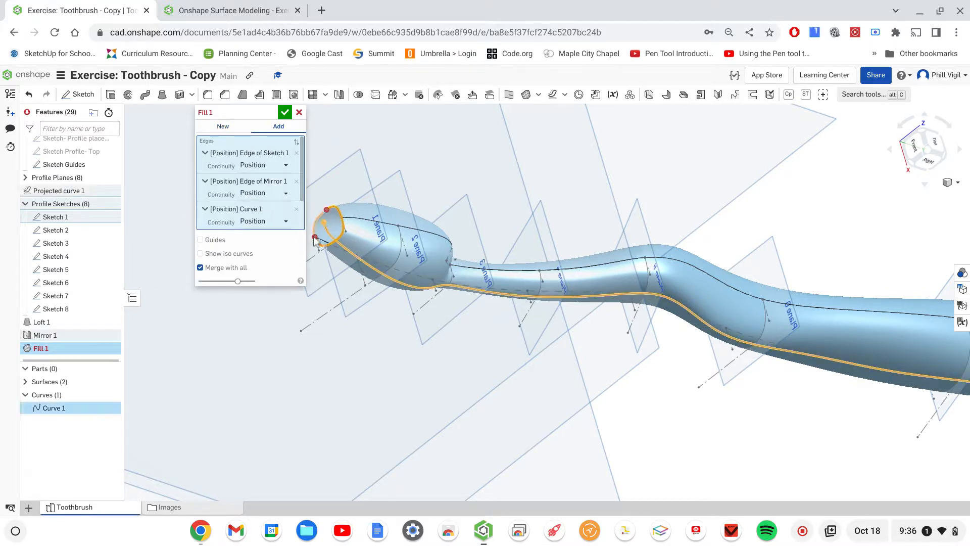
left_click(297, 209)
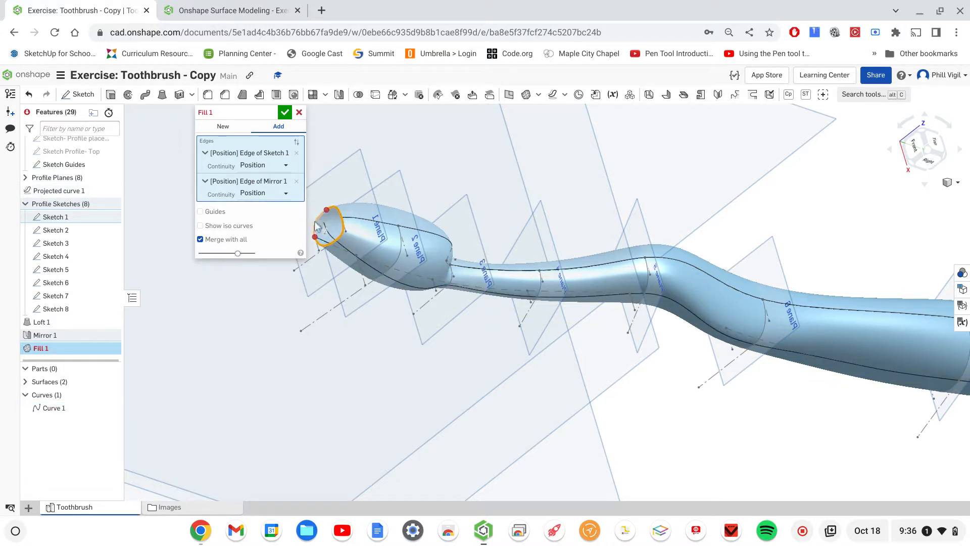
left_click(314, 226)
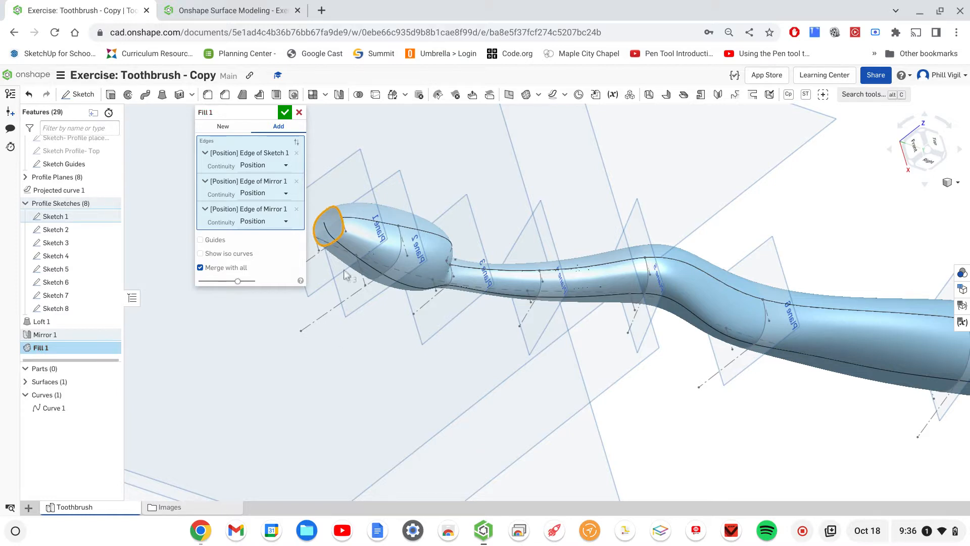
- Set the continuity of all three fill boundary edges to Tangency
mouse_move(416, 349)
right_mouse_down()
mouse_move(446, 325)
mouse_move(453, 338)
mouse_move(509, 331)
mouse_move(422, 353)
mouse_move(407, 361)
mouse_move(431, 363)
mouse_move(406, 372)
mouse_move(410, 363)
right_mouse_up()
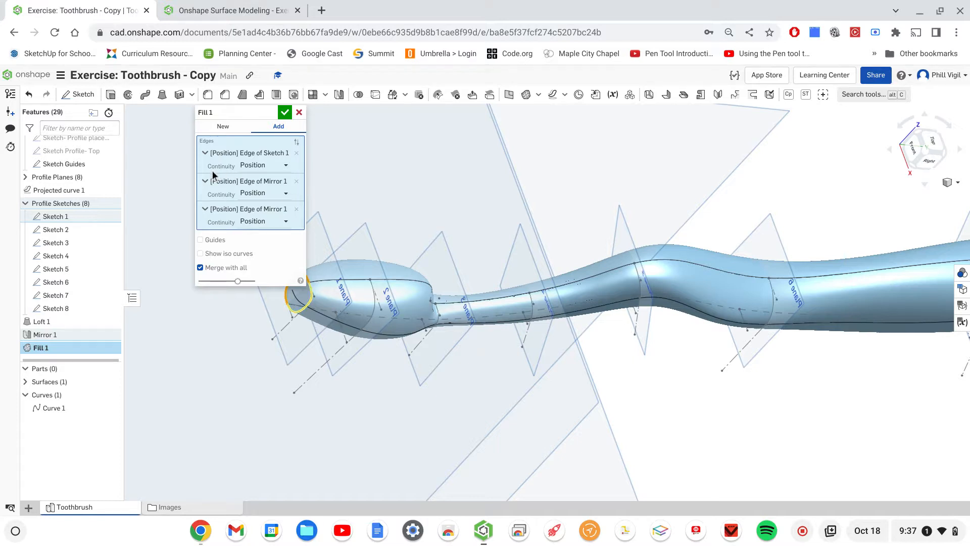
left_click(275, 165)
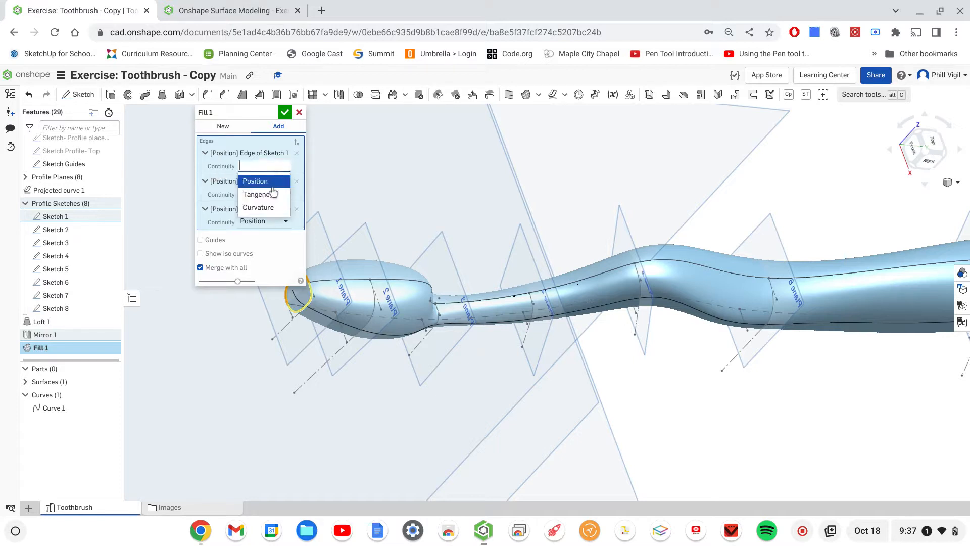
left_click(271, 197)
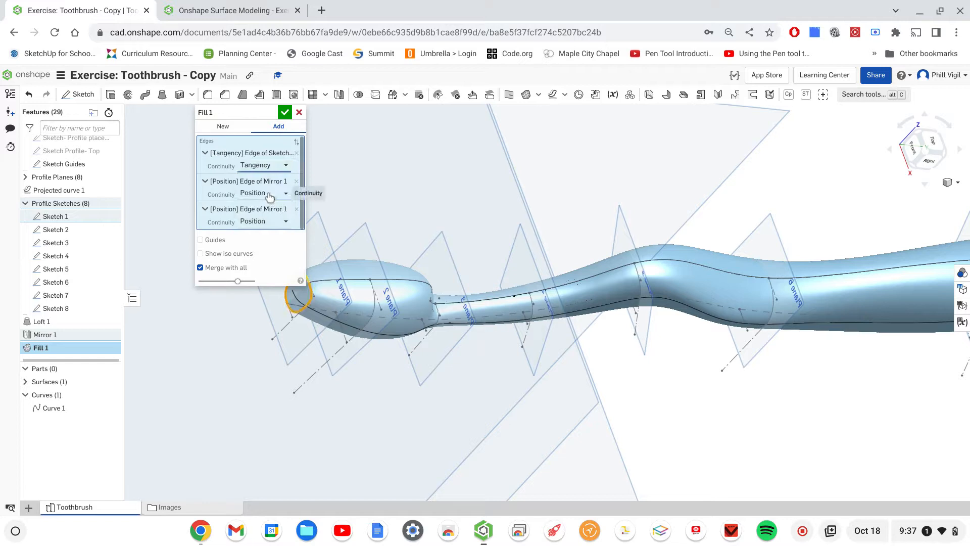
left_click(269, 197)
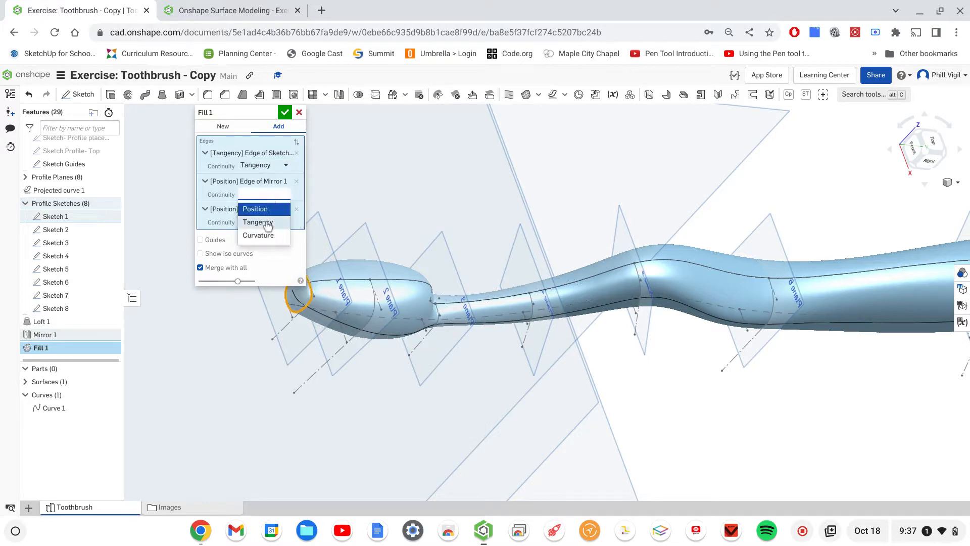
left_click(266, 222)
left_click(265, 225)
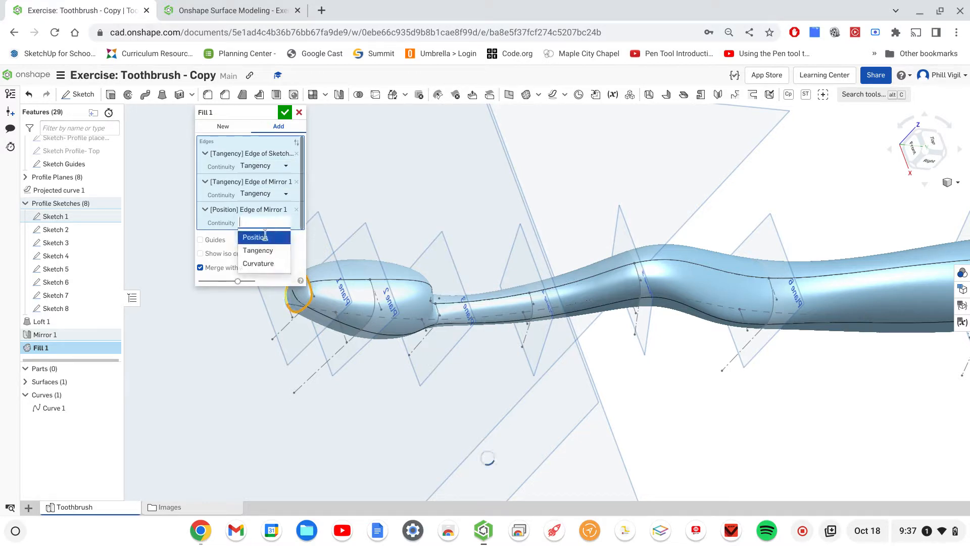
left_click(260, 247)
- Inspect the fill at the brush head's open end up close from several sides and cancel the fill
middle_click_drag(500, 195, 626, 207)
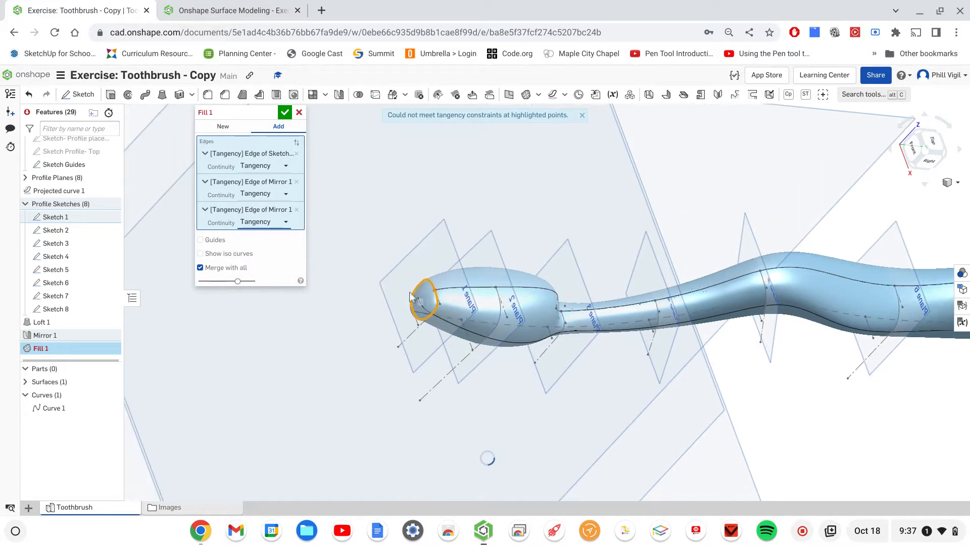
scroll(432, 290, "down", 1)
scroll(431, 289, "up", 6)
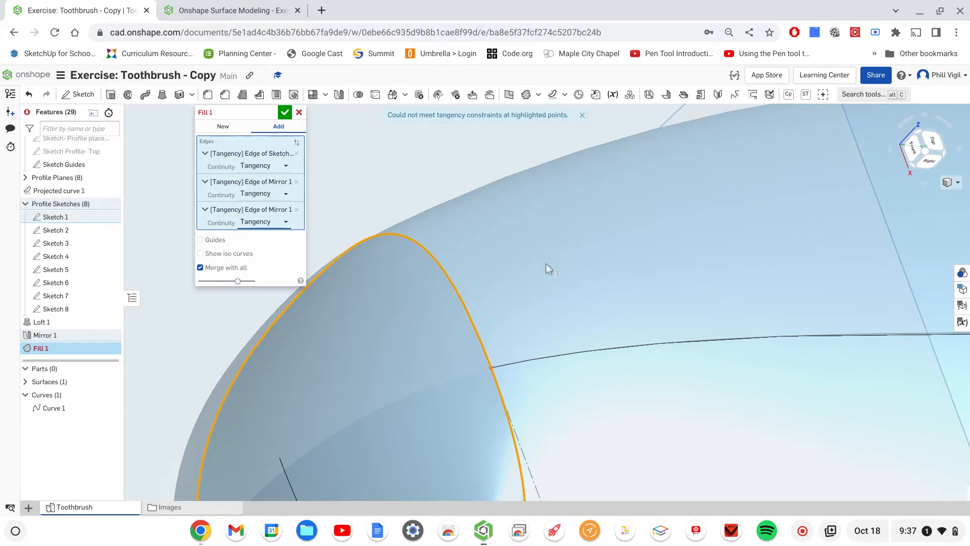
scroll(342, 339, "down", 5)
scroll(389, 435, "down", 1)
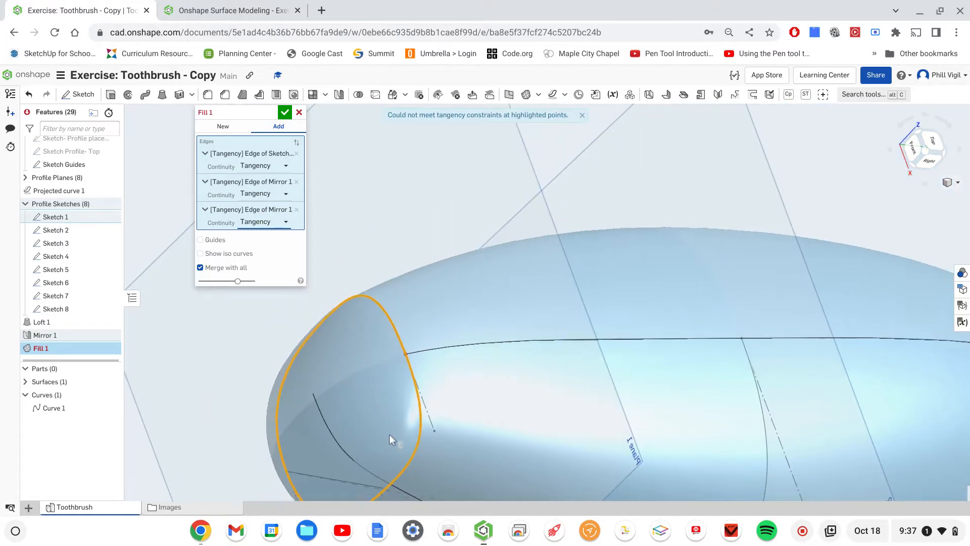
right_click_drag(393, 422, 453, 336)
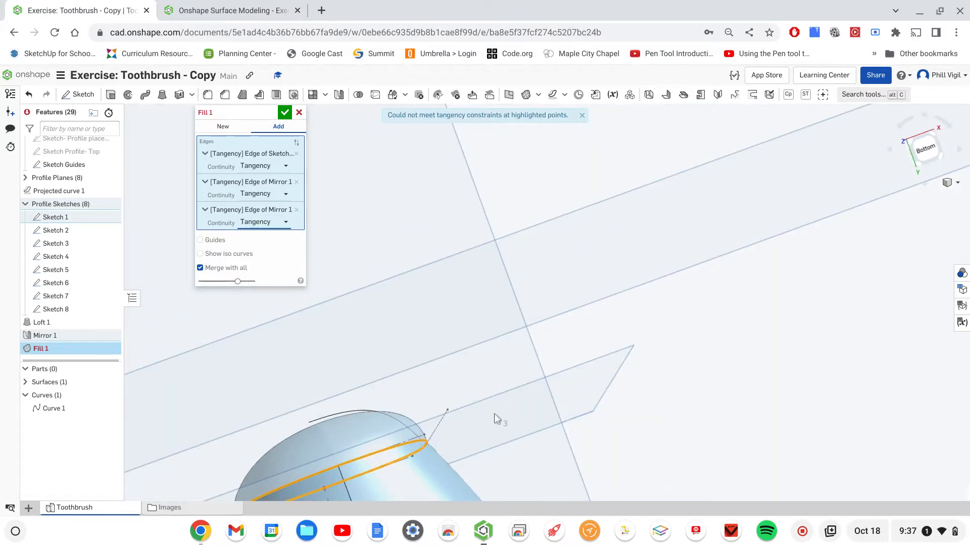
scroll(494, 413, "up", 2)
scroll(496, 412, "down", 4)
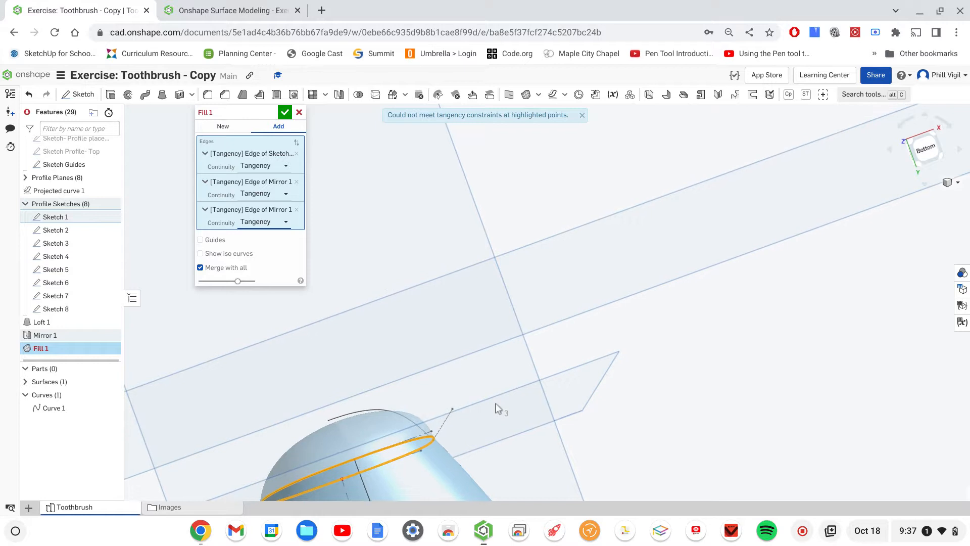
right_click_drag(524, 422, 511, 417)
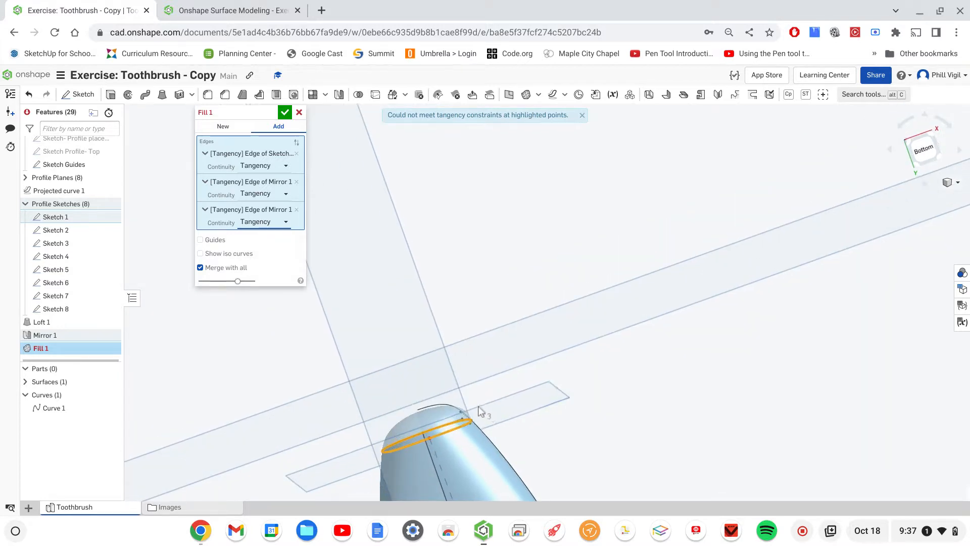
scroll(492, 404, "up", 3)
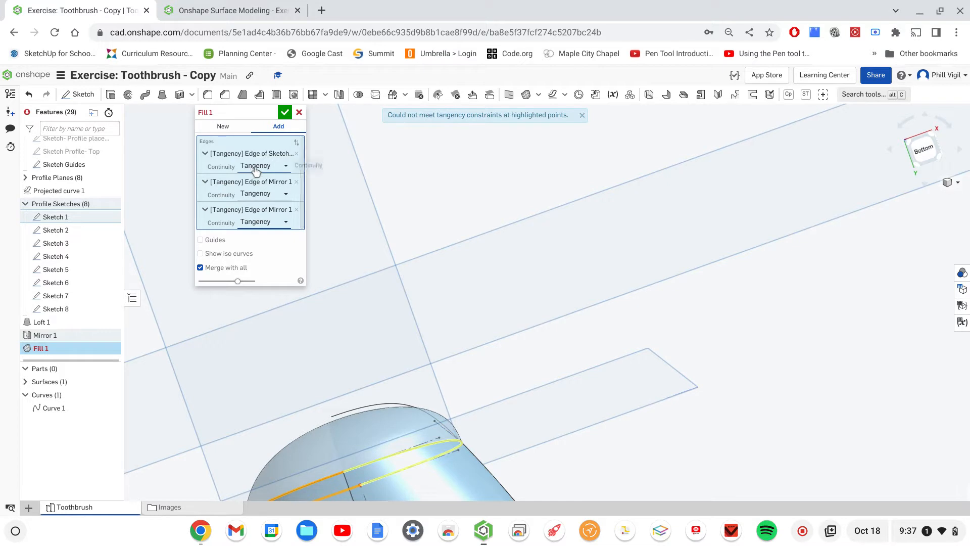
left_click(298, 113)
right_click_drag(452, 141, 478, 305)
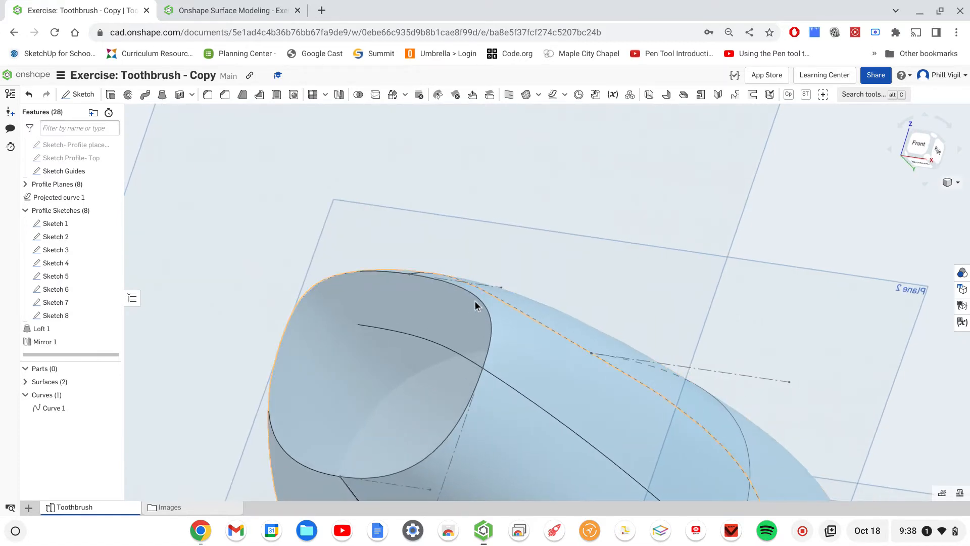
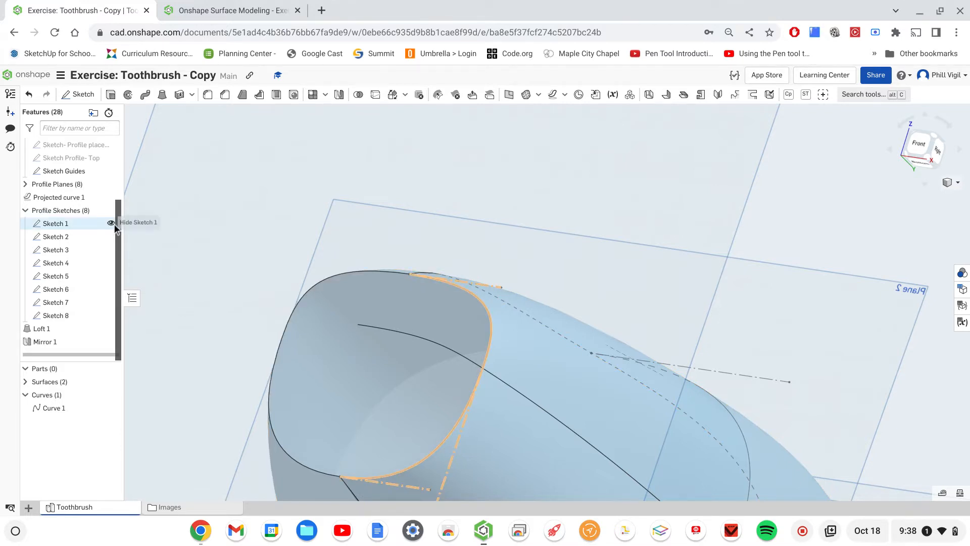
- Hide Sketch 1 and fill the brush head's open end, using two Loft 1 edges and two Mirror 1 edges as the boundary
left_click(112, 223)
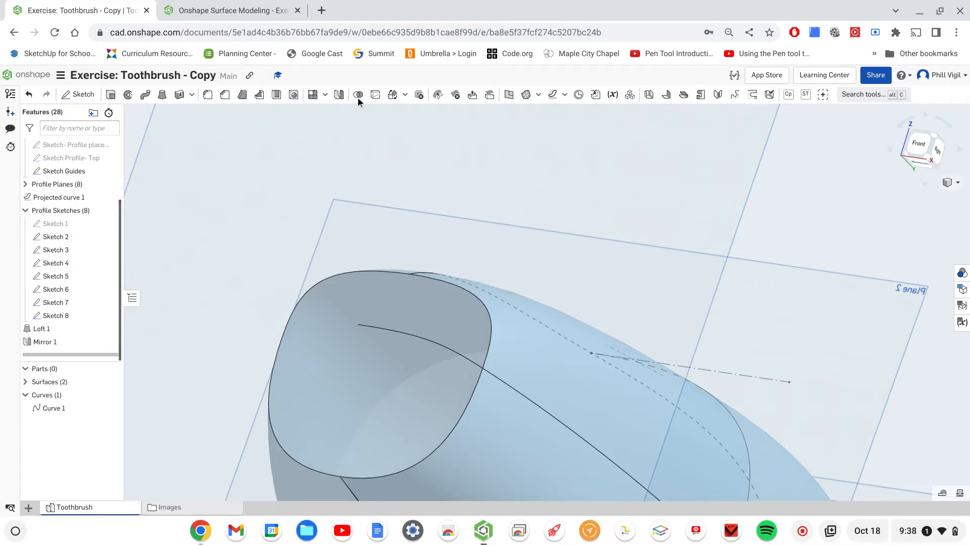
left_click(528, 96)
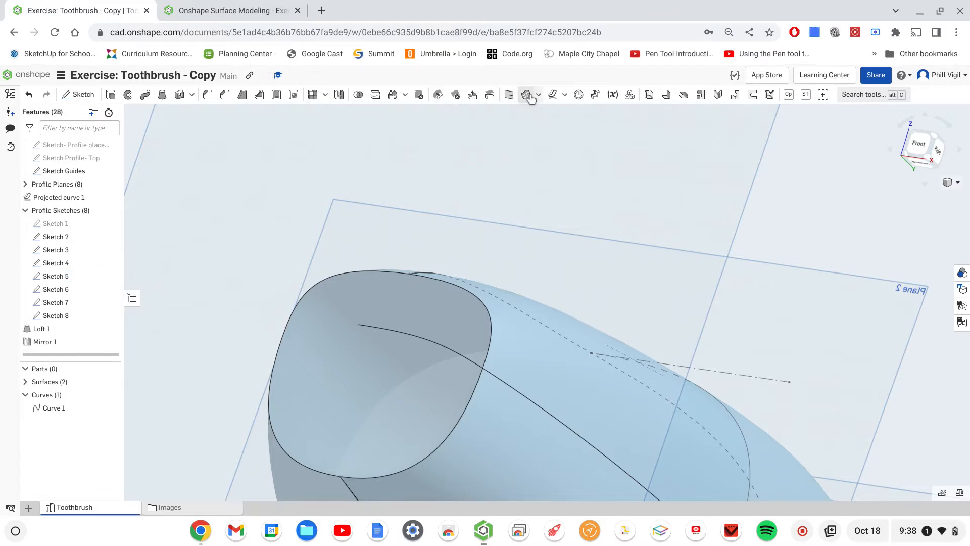
left_click(468, 290)
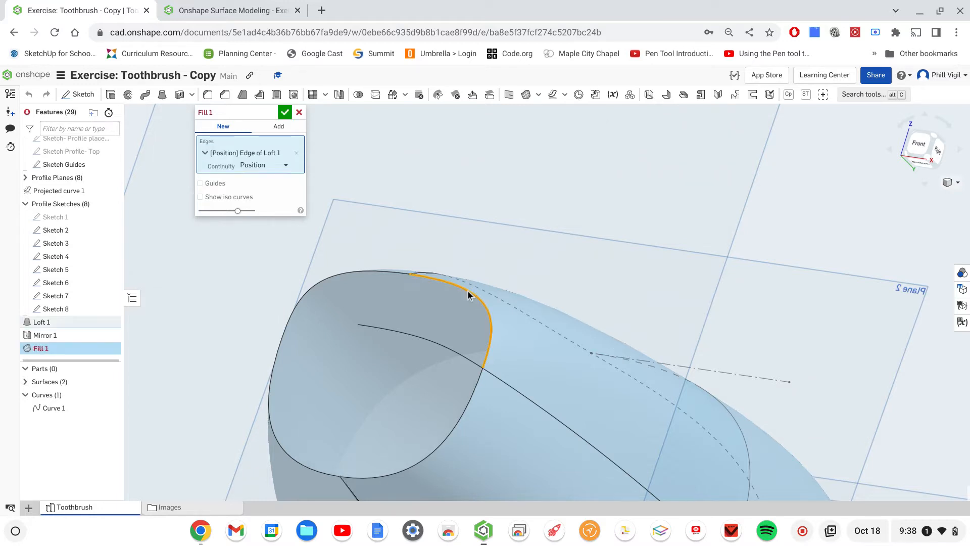
left_click(474, 393)
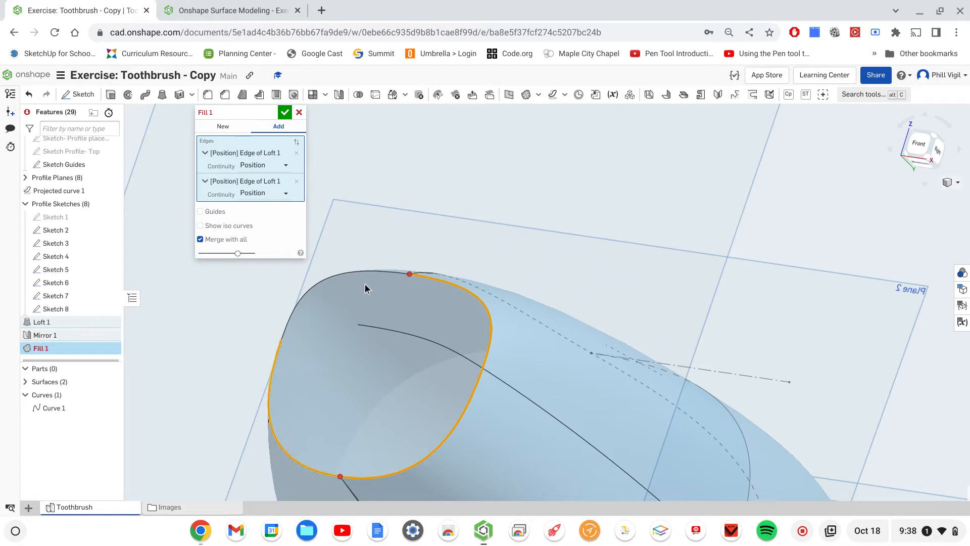
left_click(378, 275)
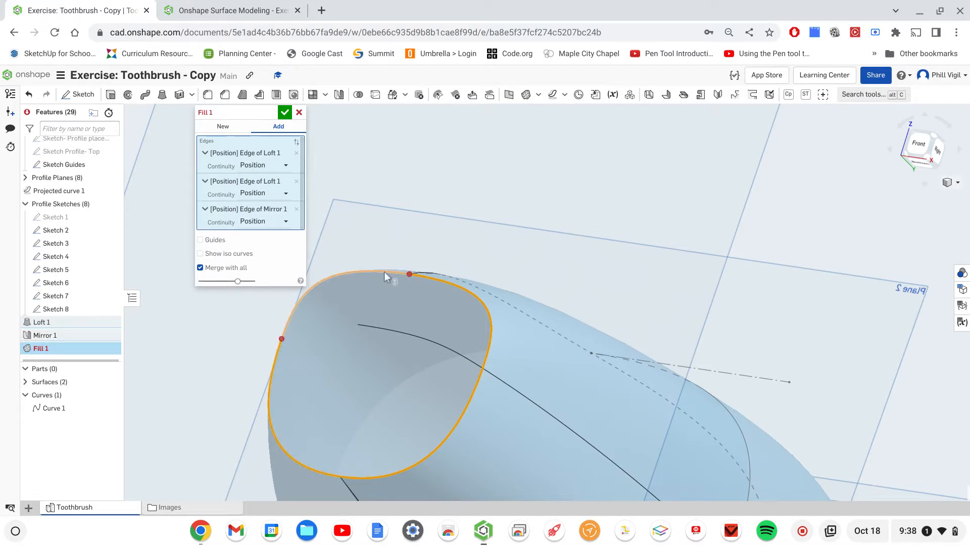
left_click(383, 293)
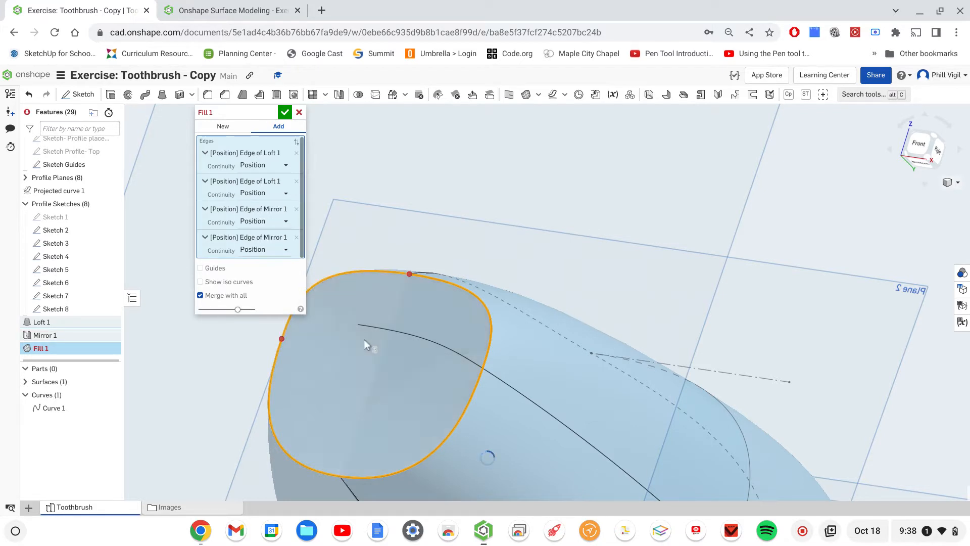
- Set the continuity of all four boundary edges of the brush head fill to Tangency and accept the fill
left_click(286, 166)
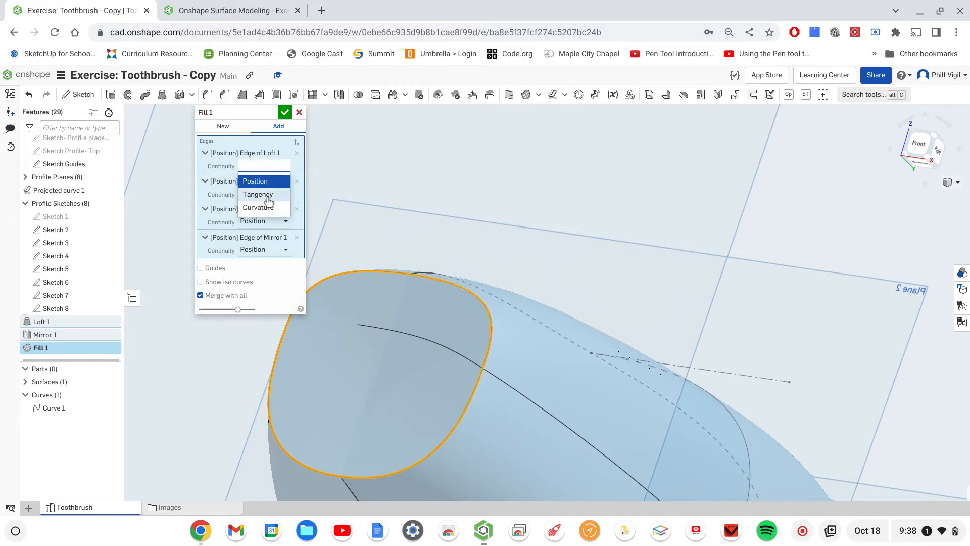
left_click(276, 198)
left_click(283, 193)
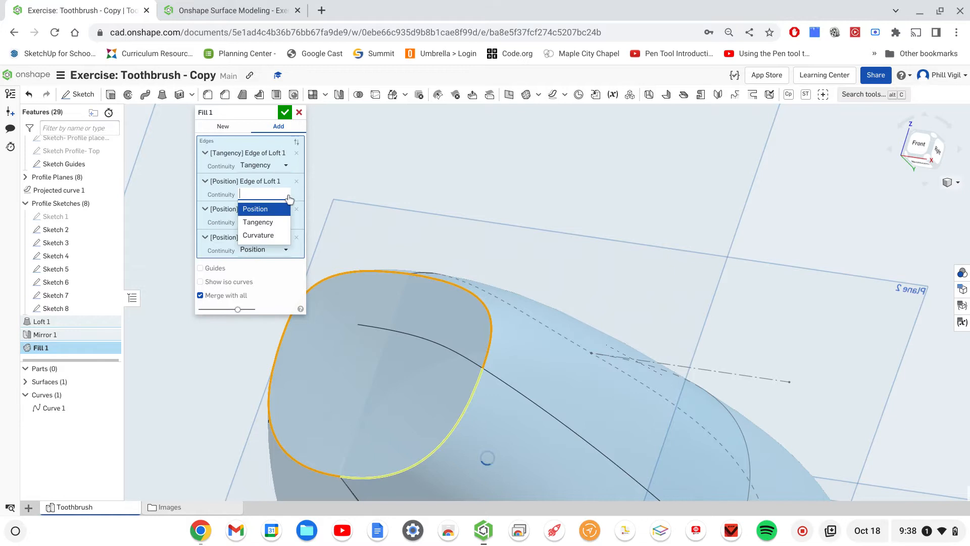
left_click(267, 222)
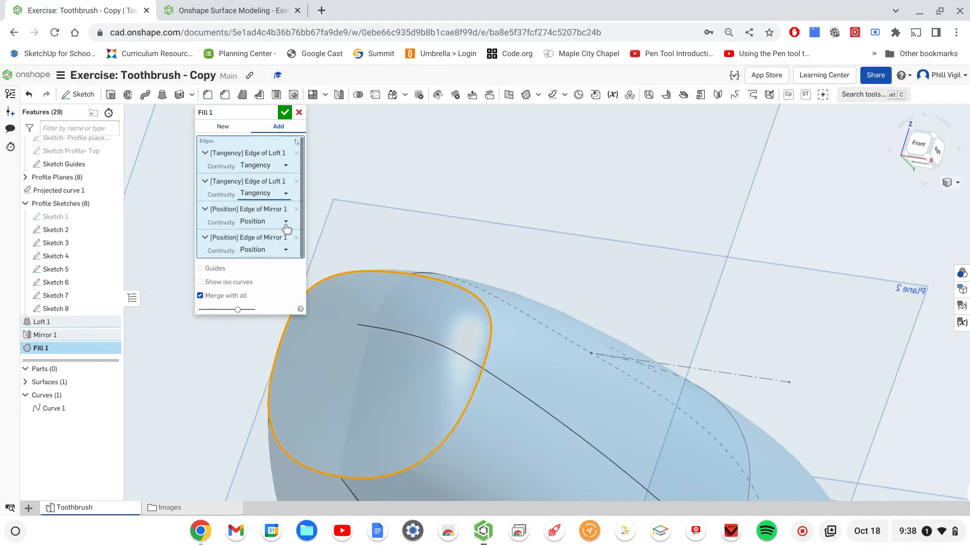
left_click(285, 223)
left_click(257, 251)
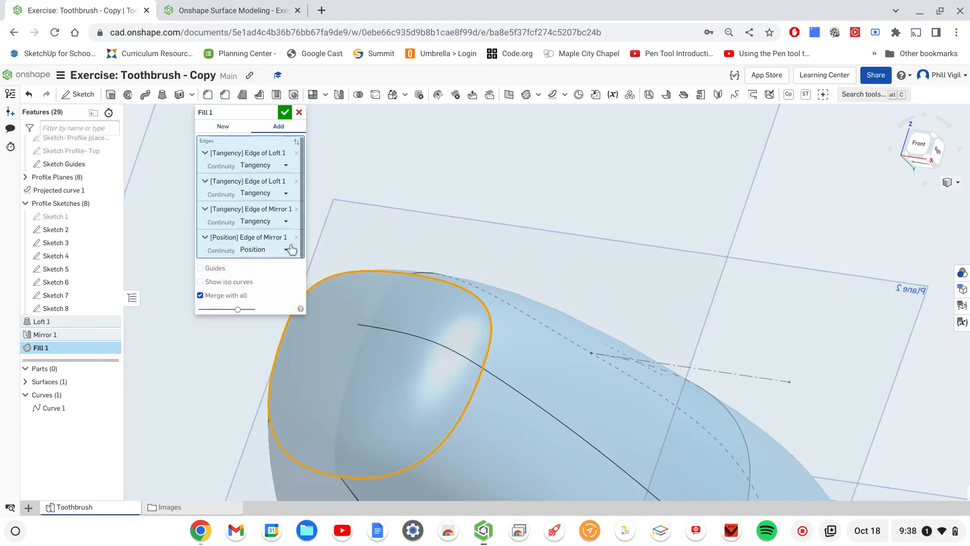
left_click(286, 251)
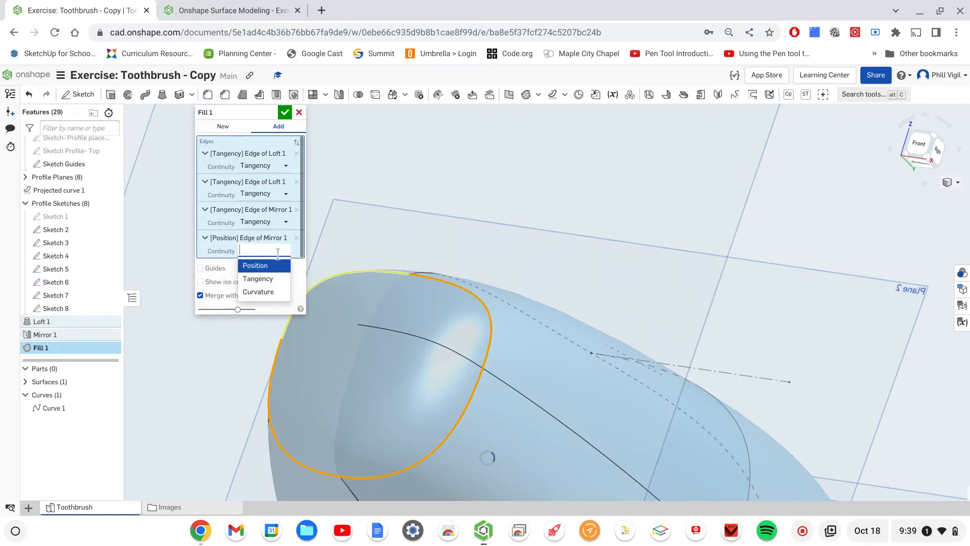
left_click(258, 278)
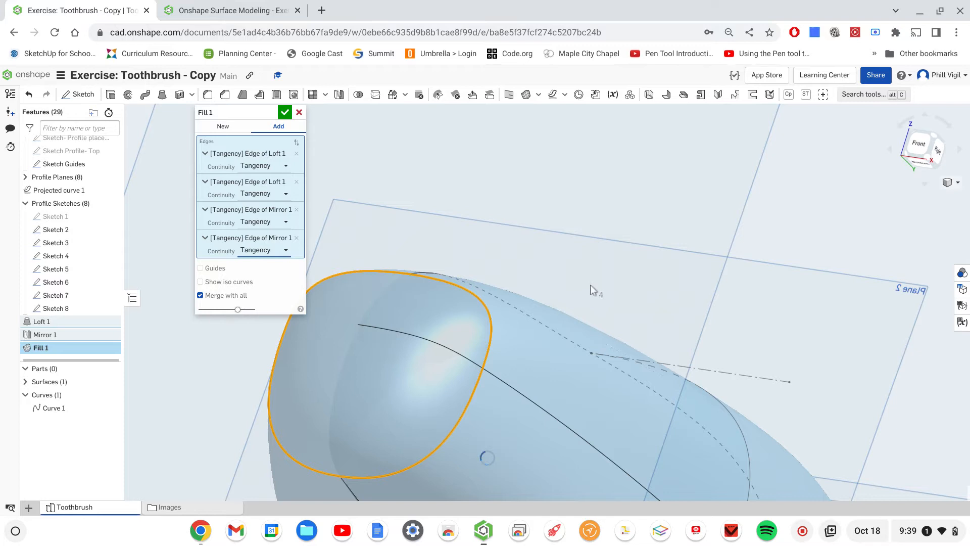
scroll(590, 284, "down", 4)
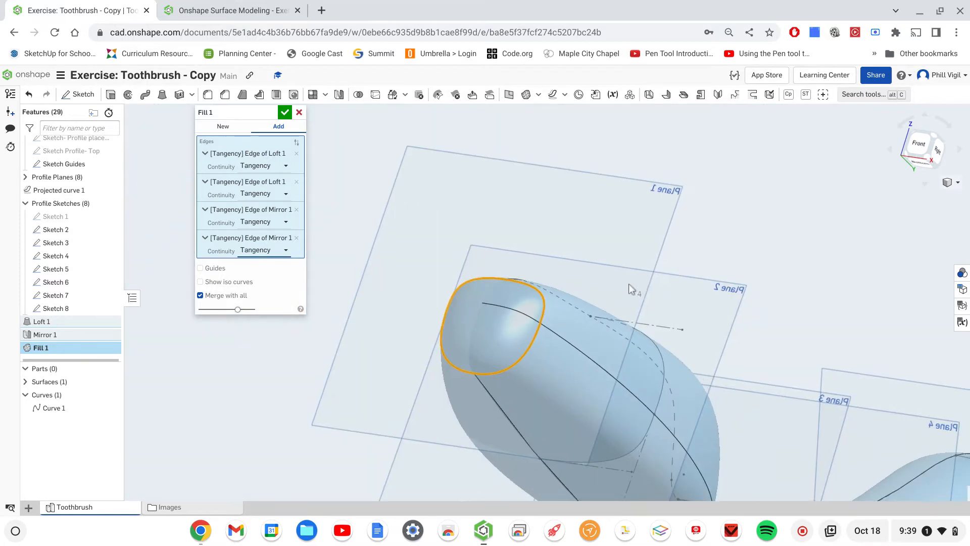
right_click_drag(630, 281, 573, 287)
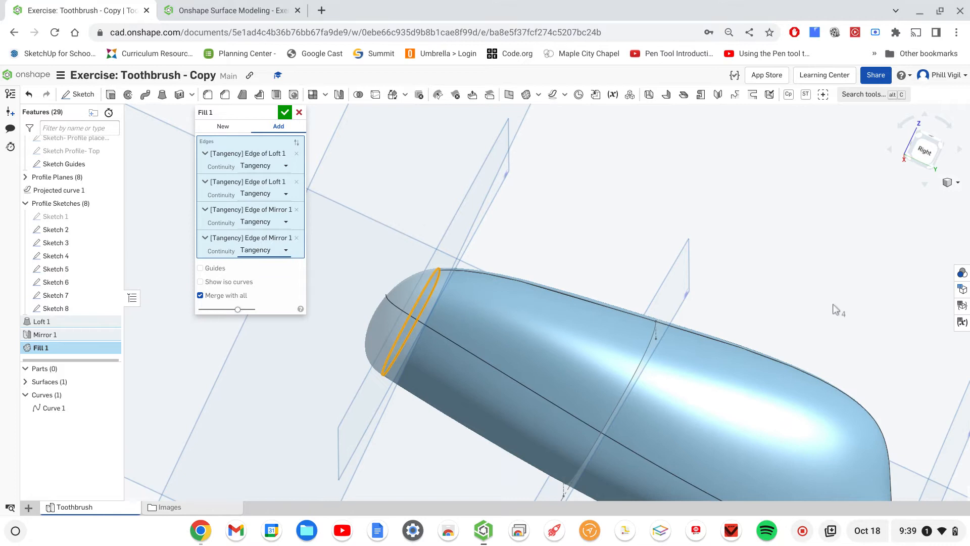
scroll(853, 323, "down", 3)
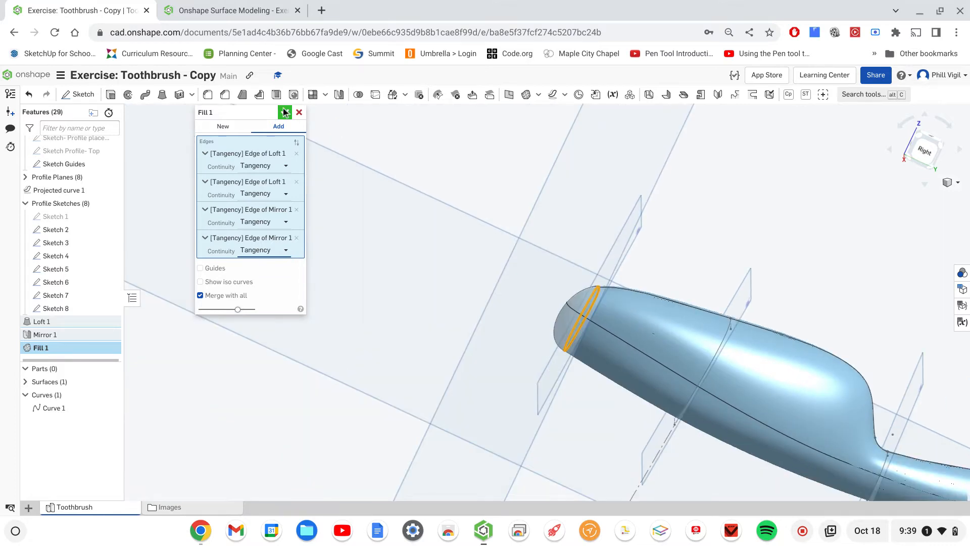
left_click(285, 114)
- Hide Sketch 8 and fill the handle's open end, using two Mirror 1 edges and two Loft 1 edges as the boundary
middle_click_drag(641, 198, 360, 162)
scroll(655, 231, "down", 5)
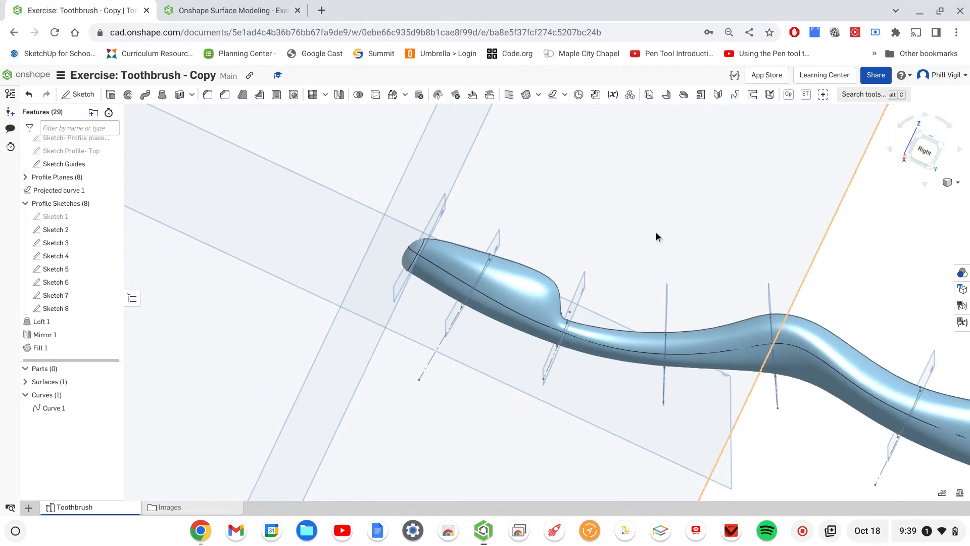
scroll(667, 237, "down", 5)
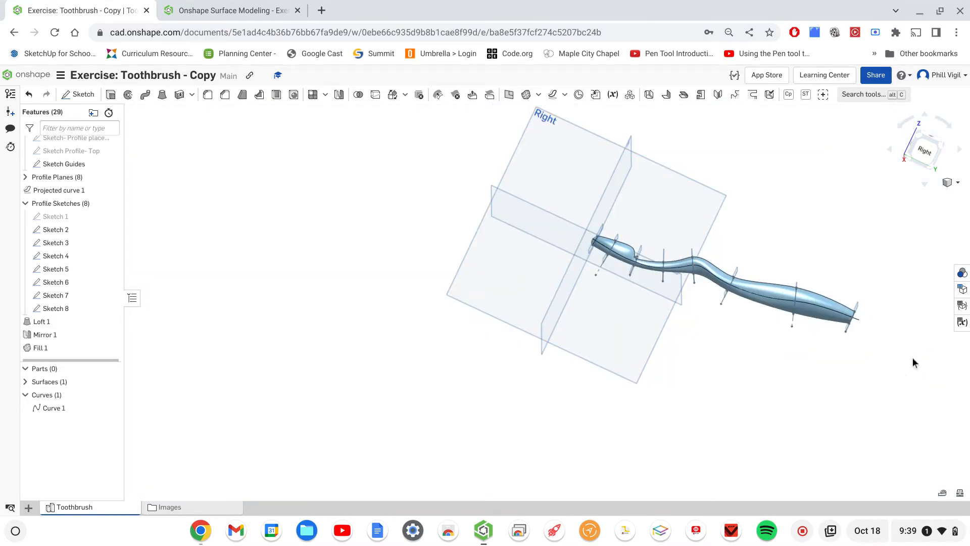
right_click_drag(912, 358, 804, 329)
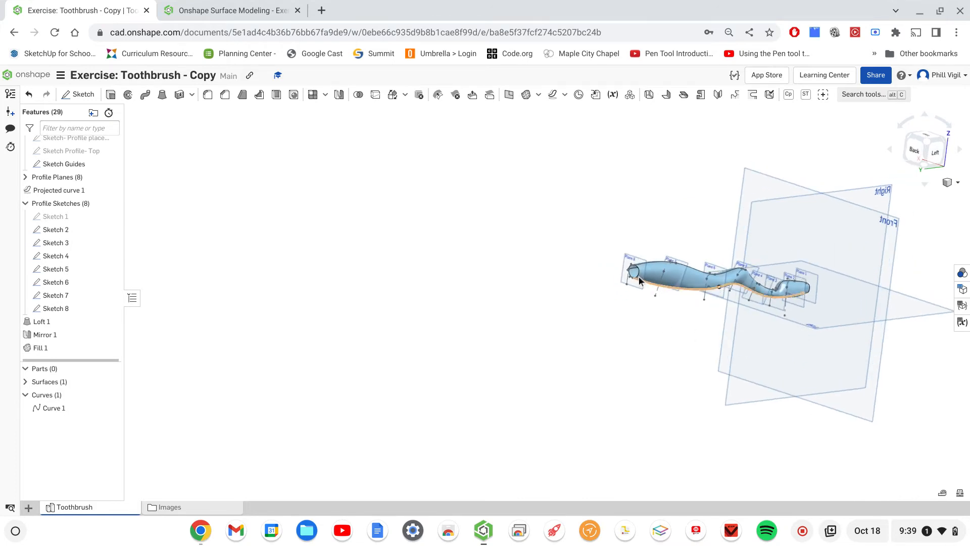
scroll(639, 278, "up", 5)
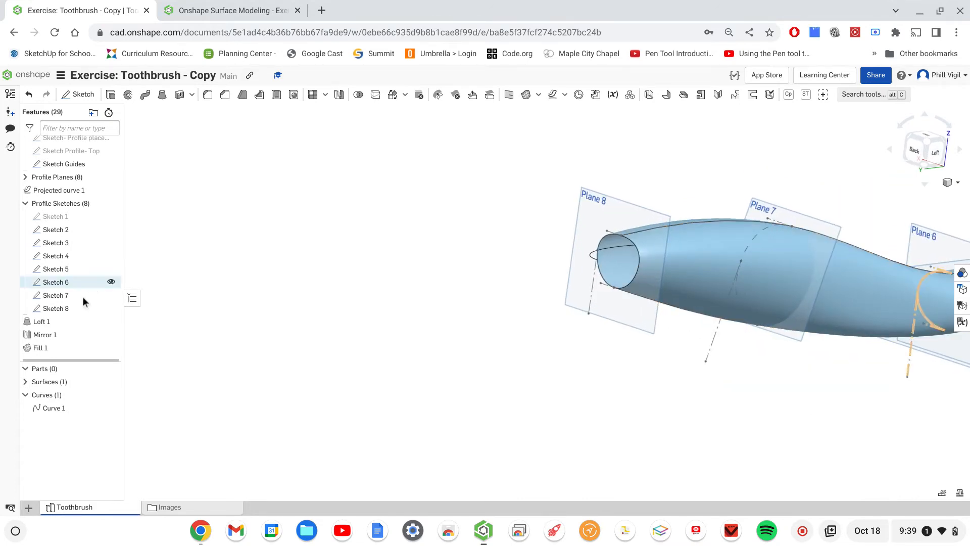
left_click(108, 307)
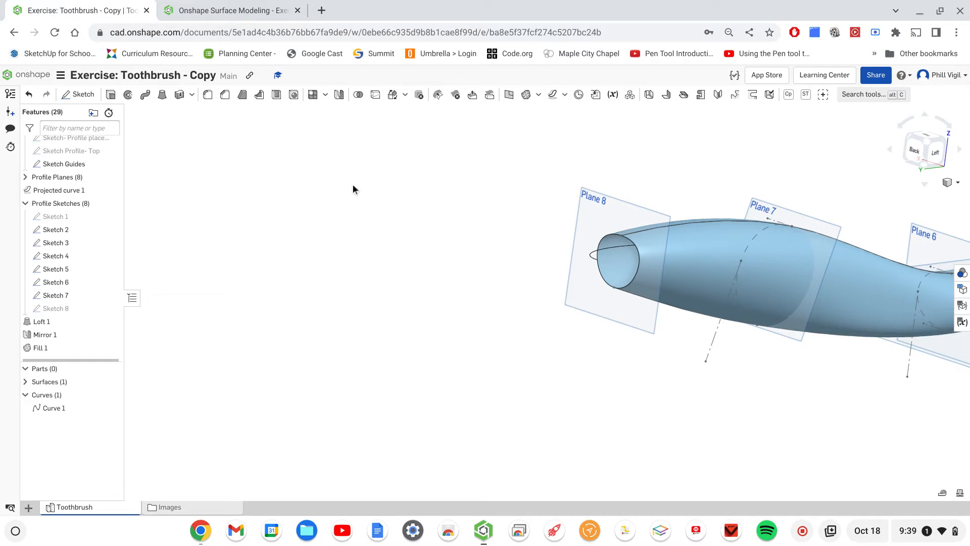
left_click(527, 96)
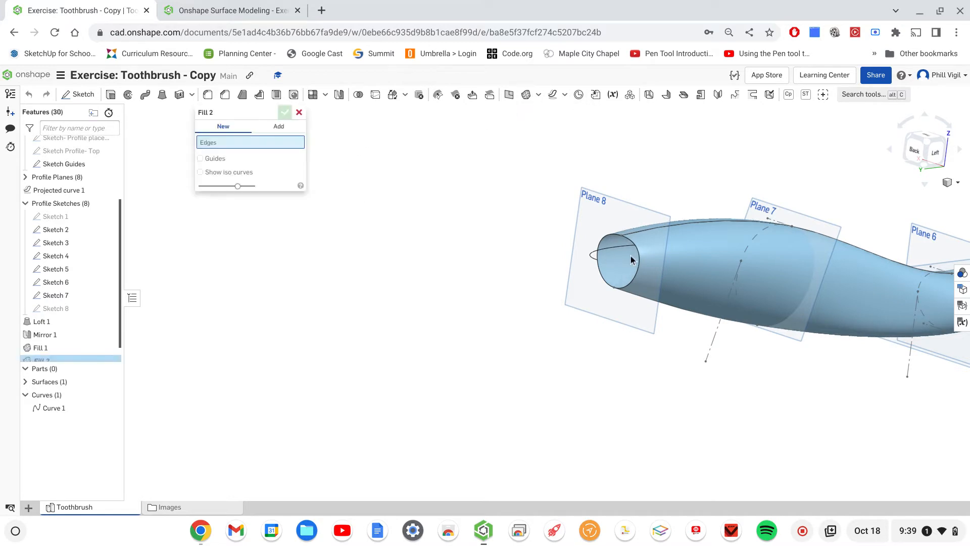
left_click(639, 272)
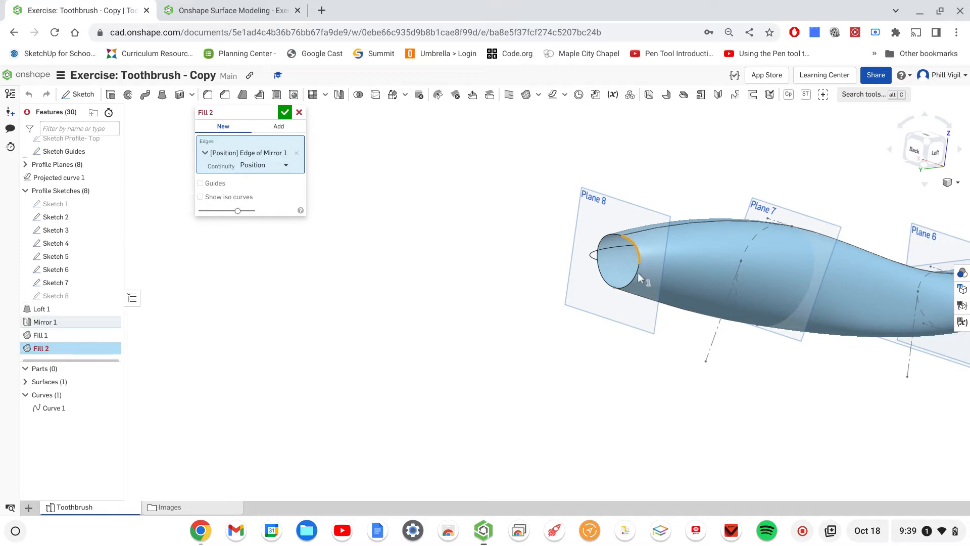
left_click(602, 281)
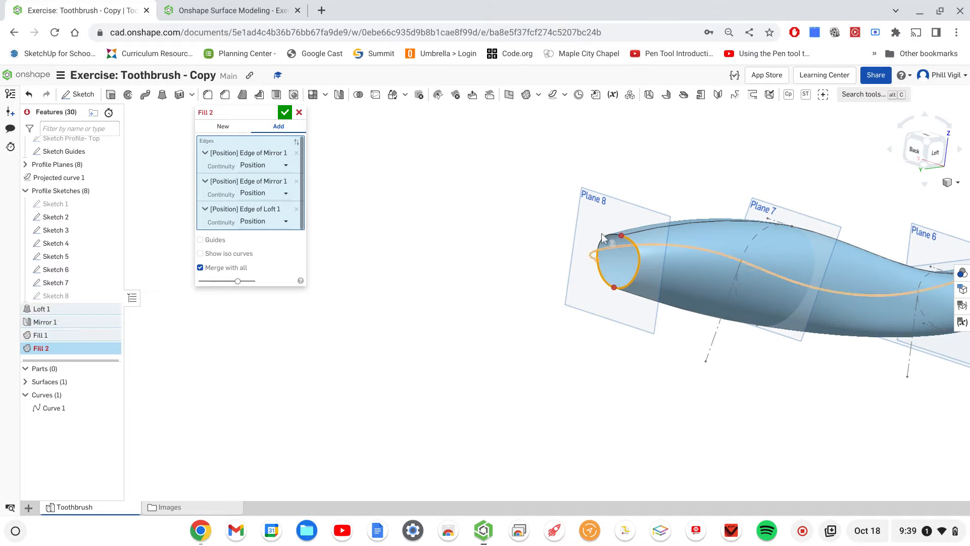
left_click(593, 254)
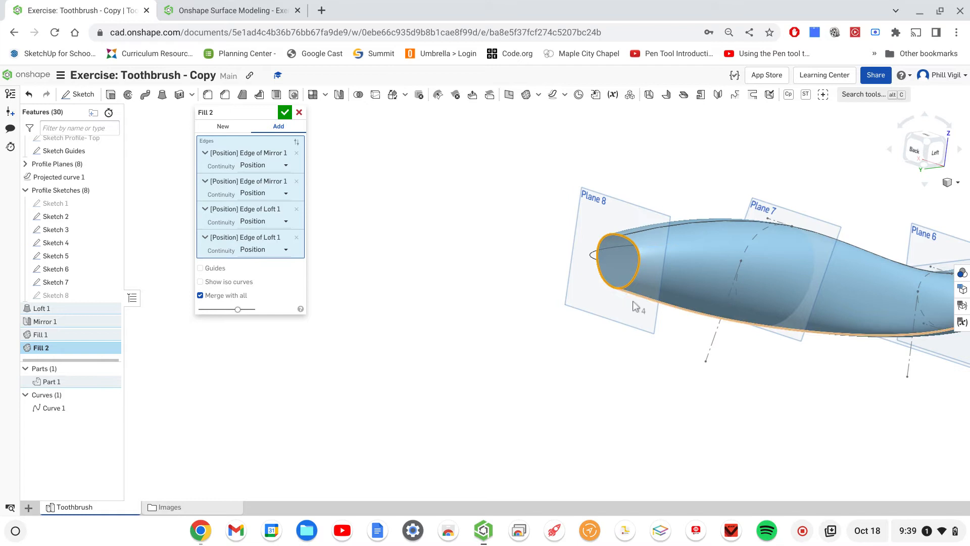
- Set the continuity of all four boundary edges of the handle end fill to Tangency and accept the fill
right_click_drag(633, 302, 520, 288)
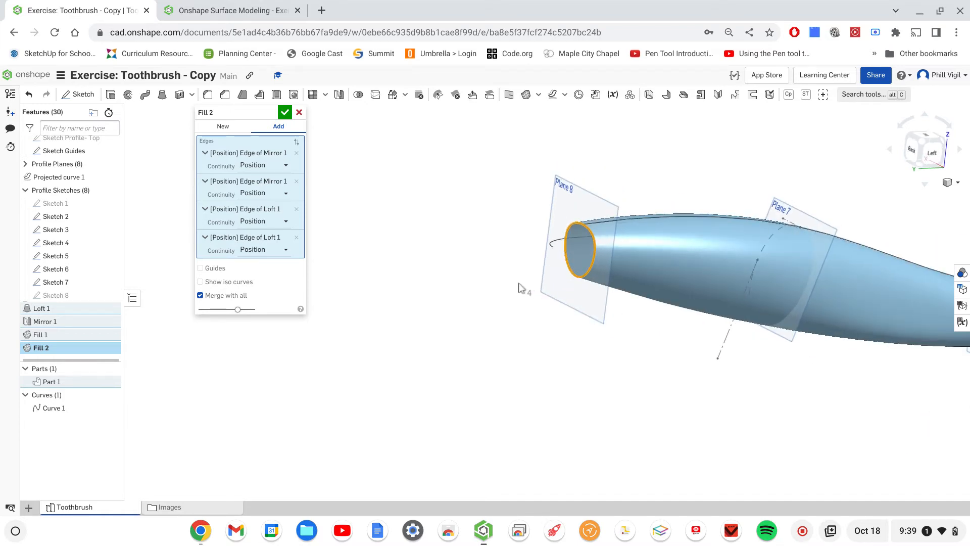
left_click(286, 166)
left_click(258, 195)
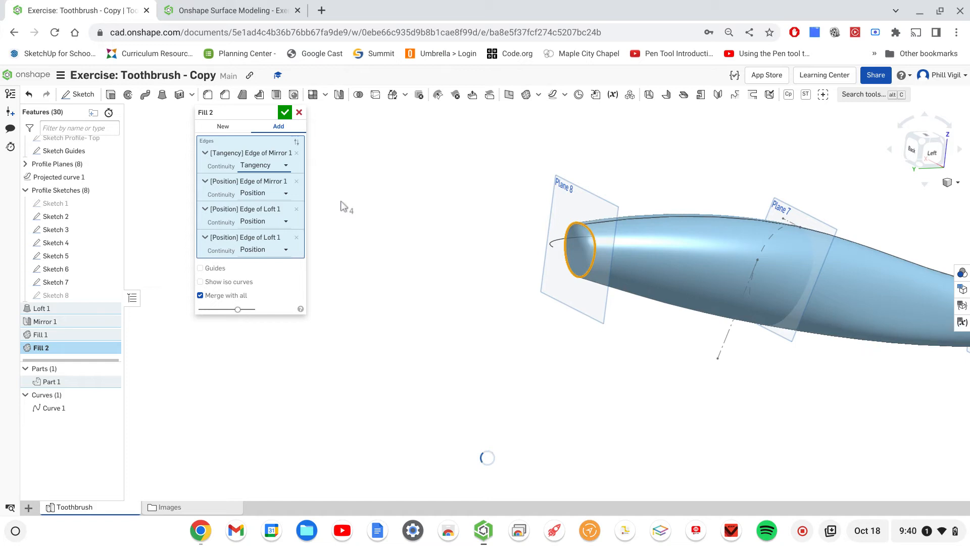
left_click(287, 194)
left_click(266, 227)
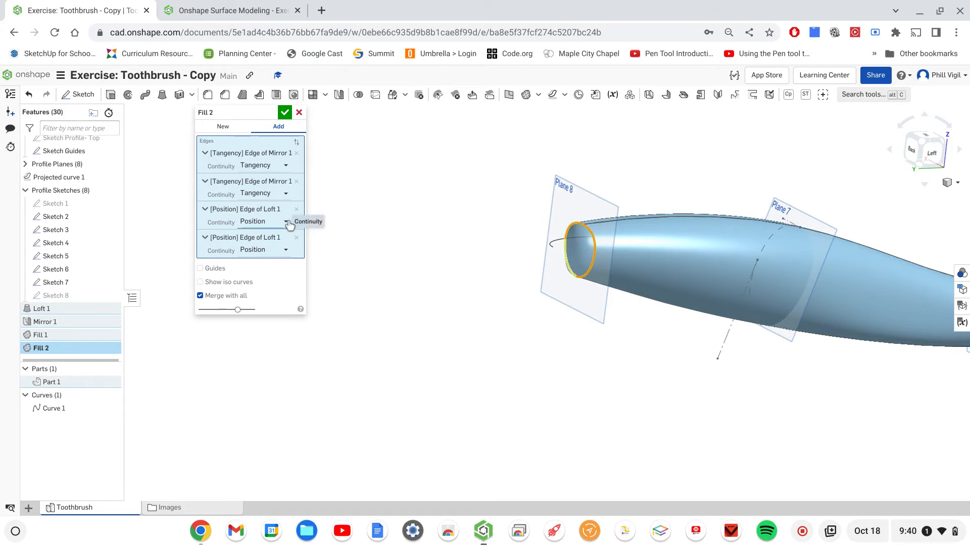
left_click(288, 222)
left_click(268, 250)
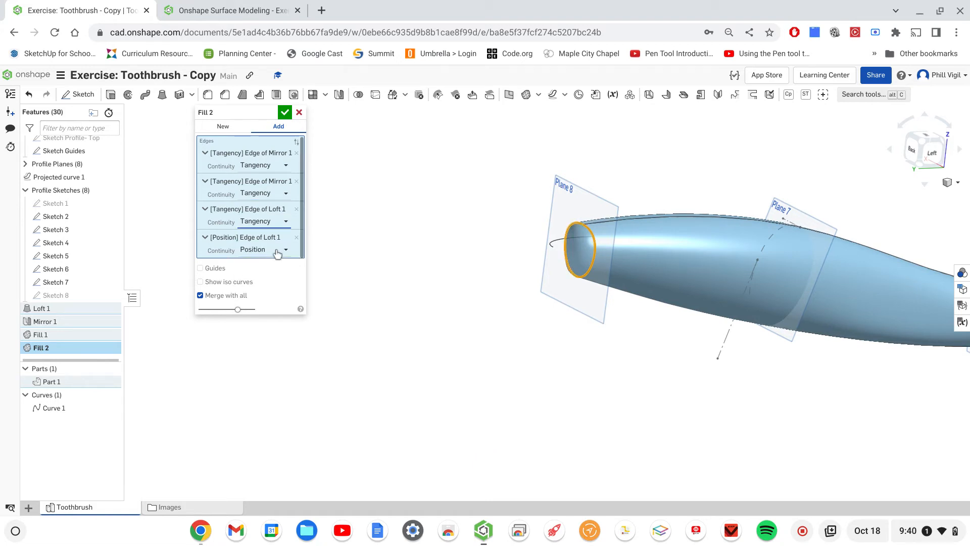
left_click(285, 250)
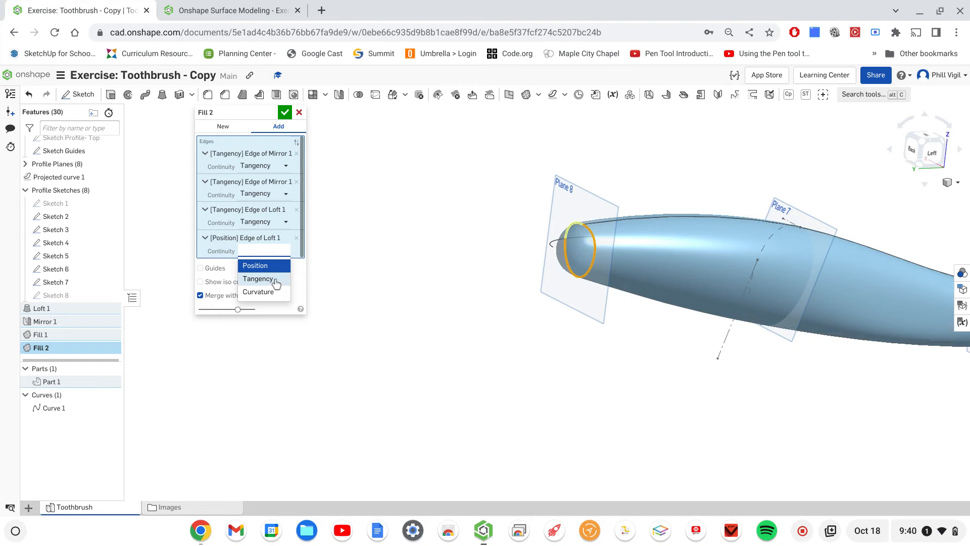
left_click(270, 278)
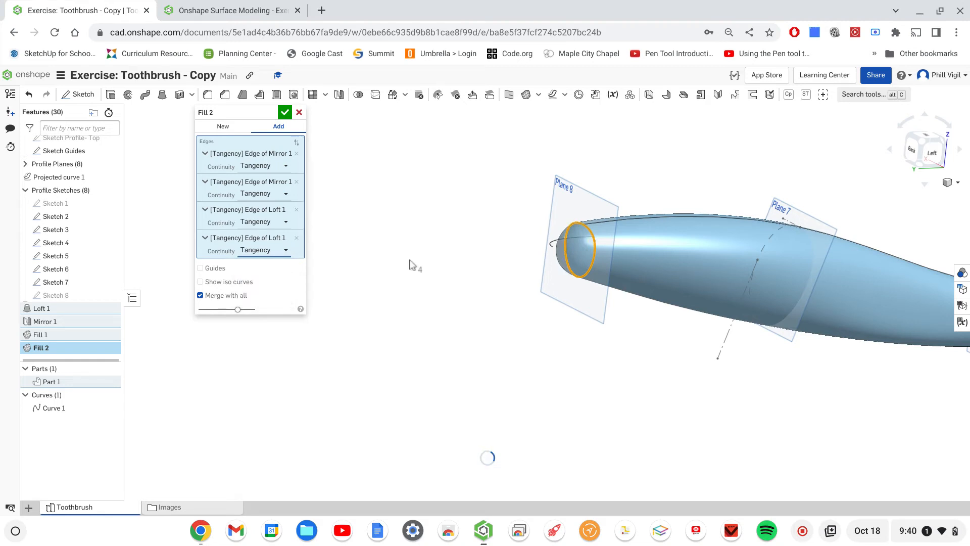
left_click(285, 113)
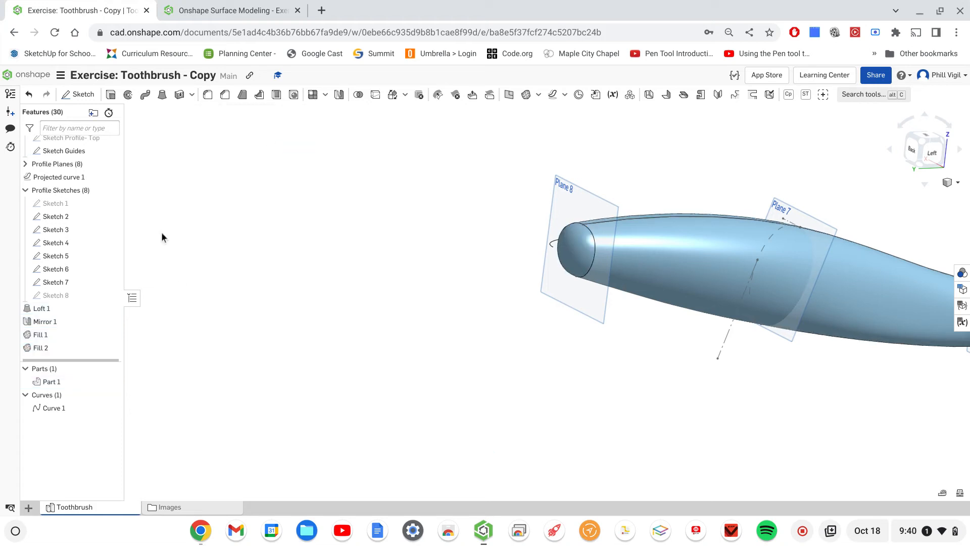
- Hide Sketch 2 through Sketch 7 and collapse the Profile Sketches and Sketch Guides folders
left_click(111, 217)
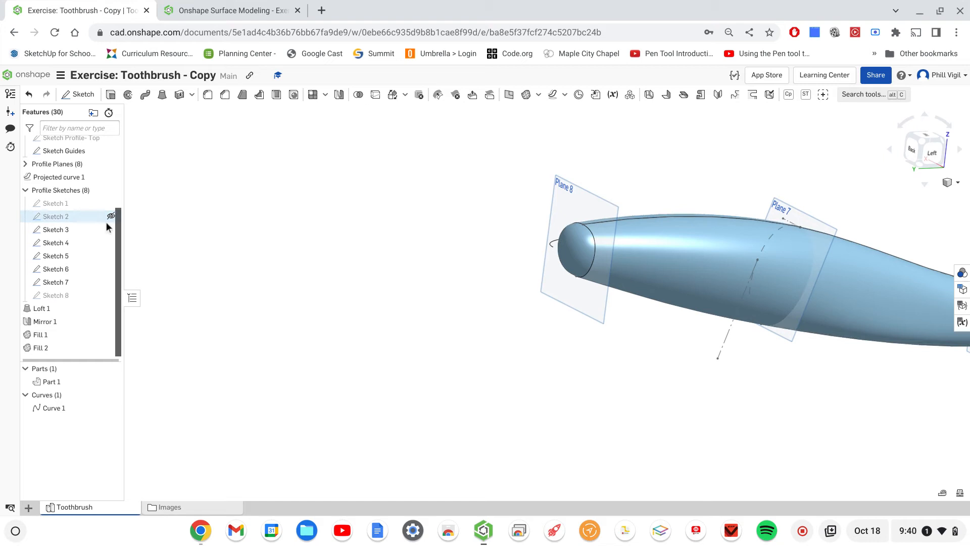
left_click(110, 229)
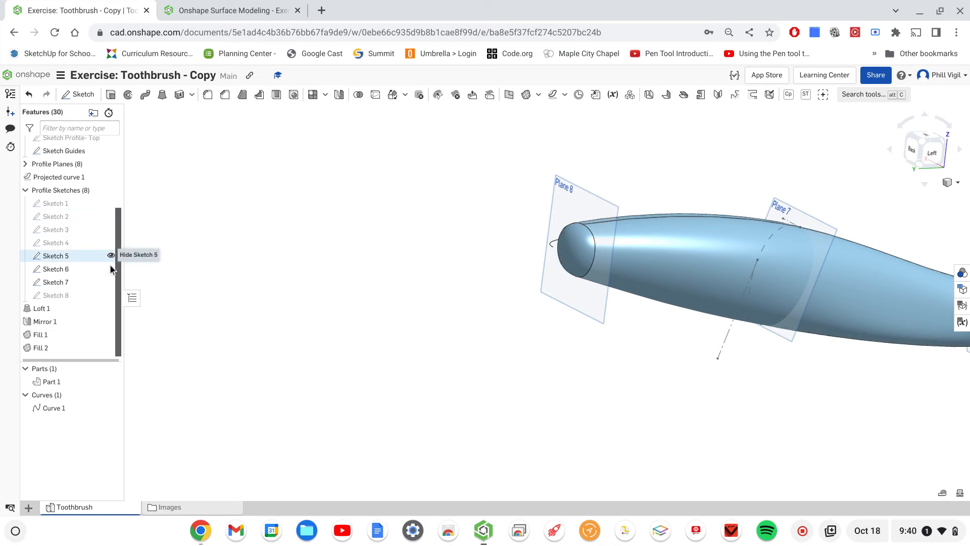
left_click(112, 256)
left_click(111, 269)
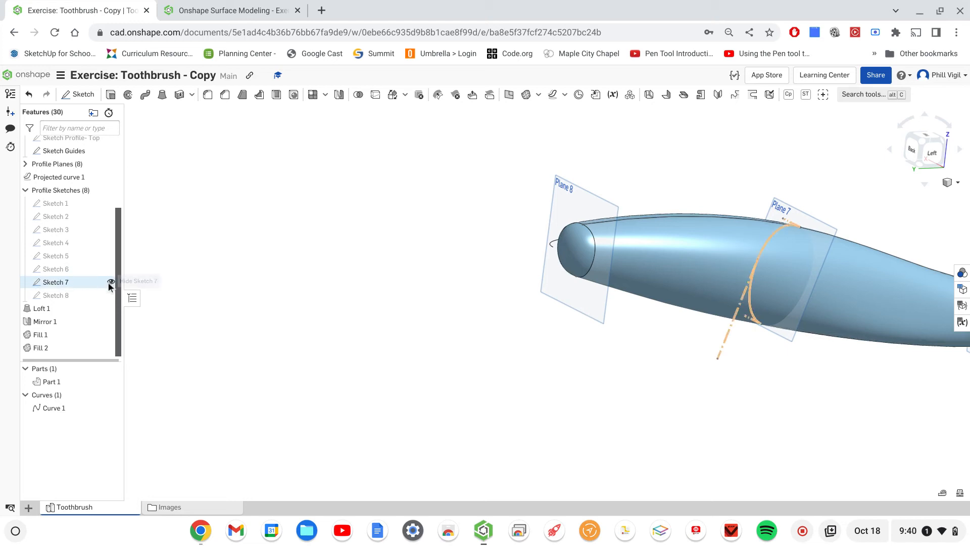
left_click(111, 282)
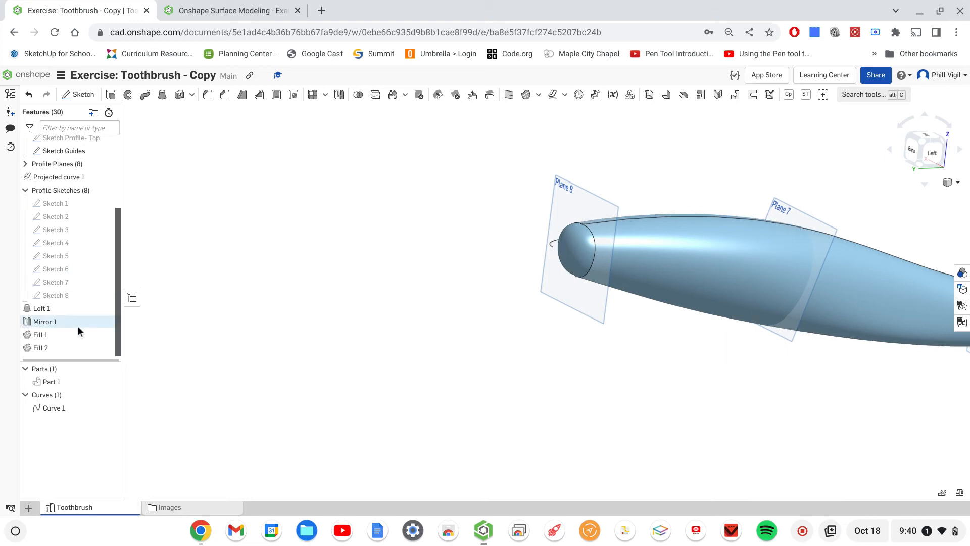
left_click(25, 191)
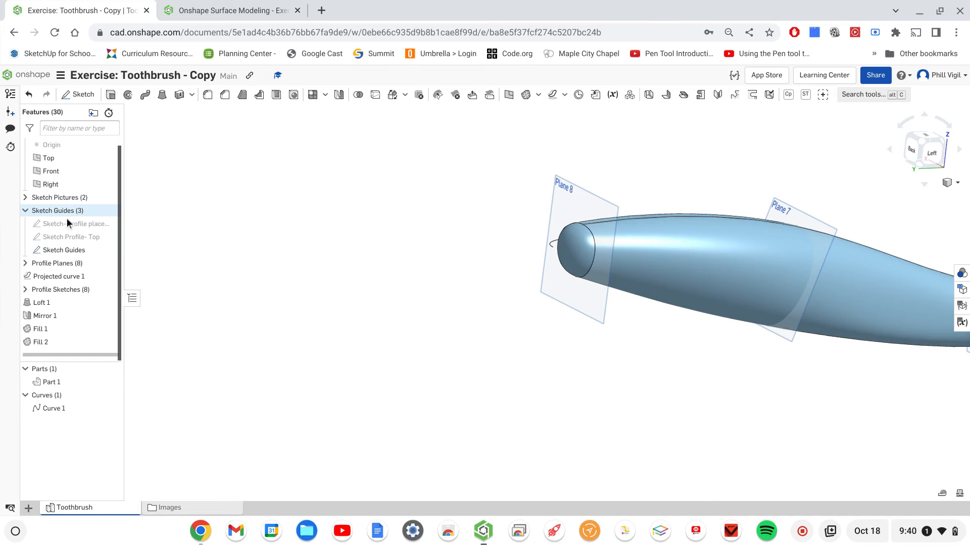
left_click(27, 220)
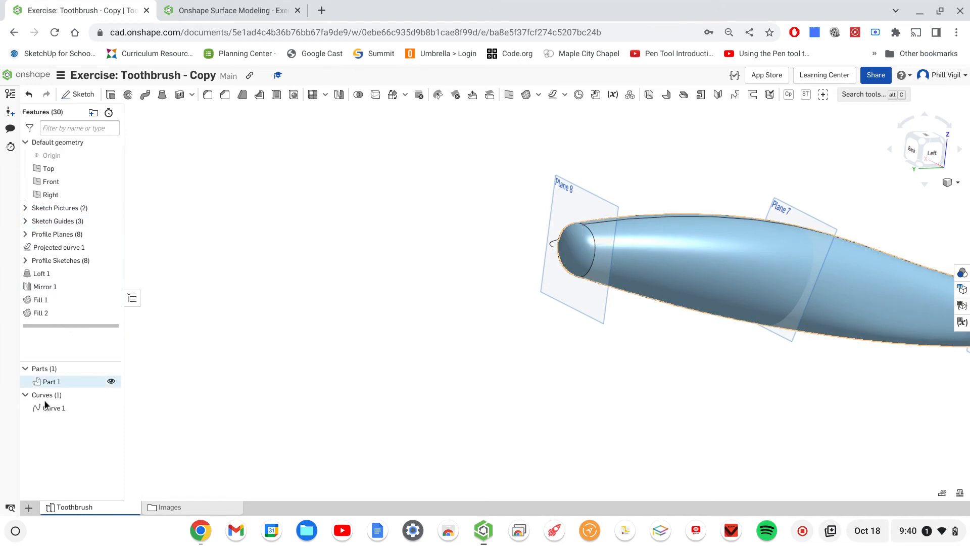
- Hide Curve 1 and all planes so that only the toothbrush body is displayed
left_click(111, 407)
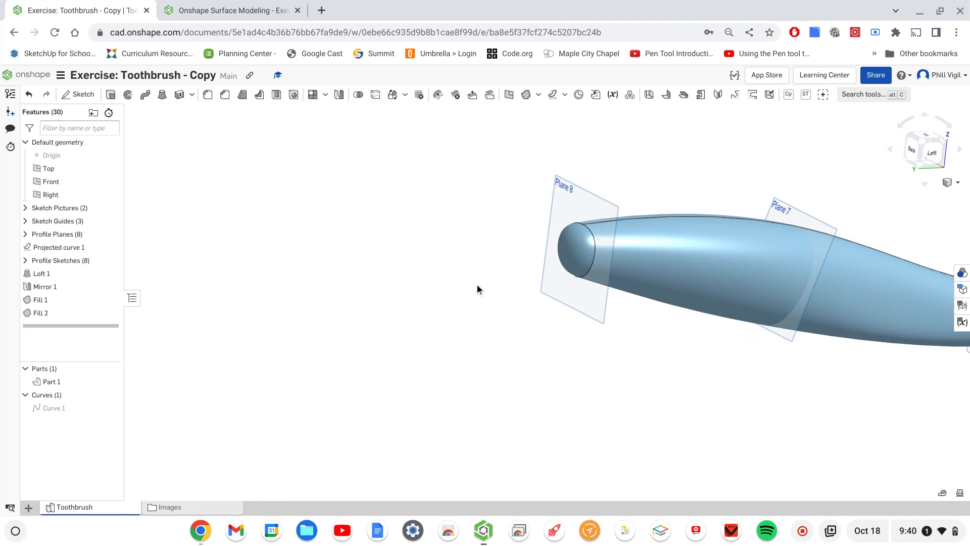
scroll(461, 292, "down", 1)
right_click_drag(720, 360, 552, 372)
scroll(504, 299, "down", 3)
key("p")
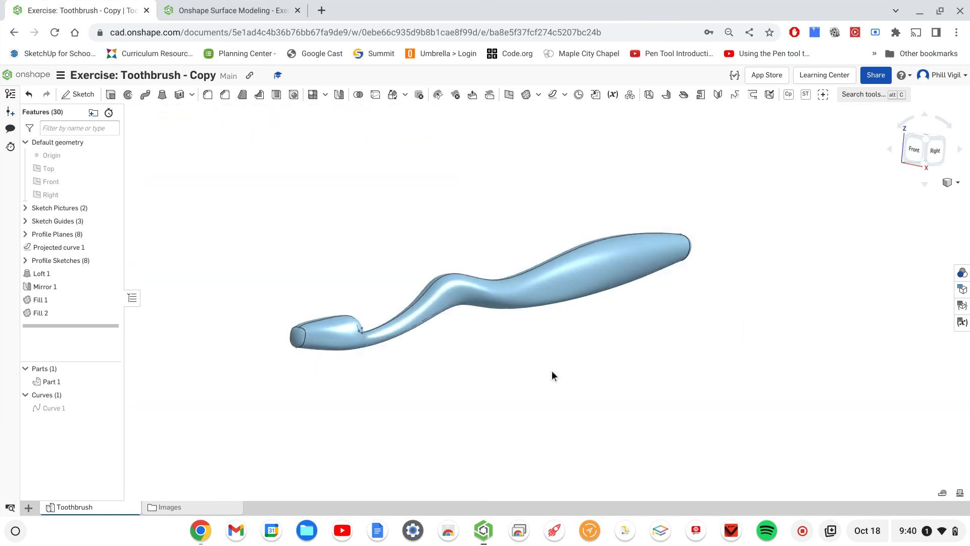
right_click_drag(579, 363, 566, 380)
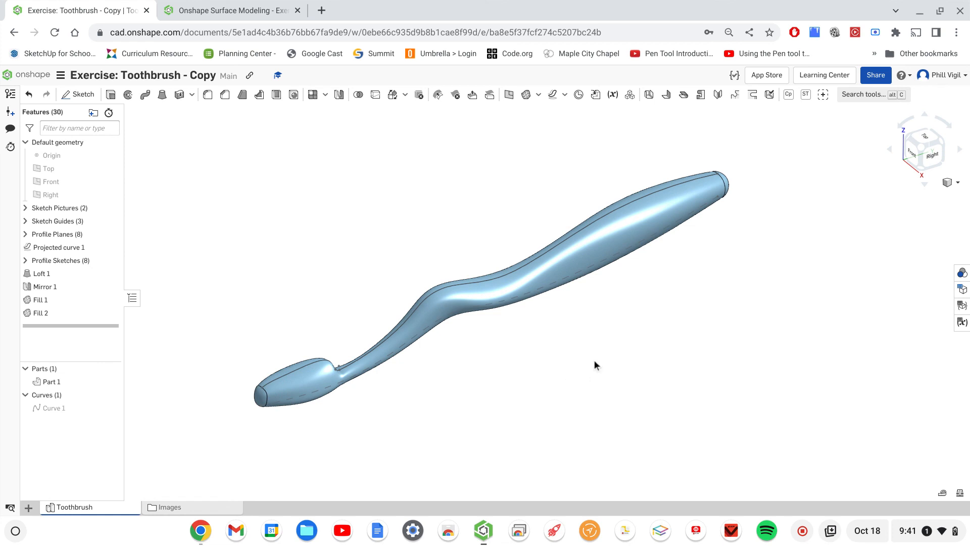